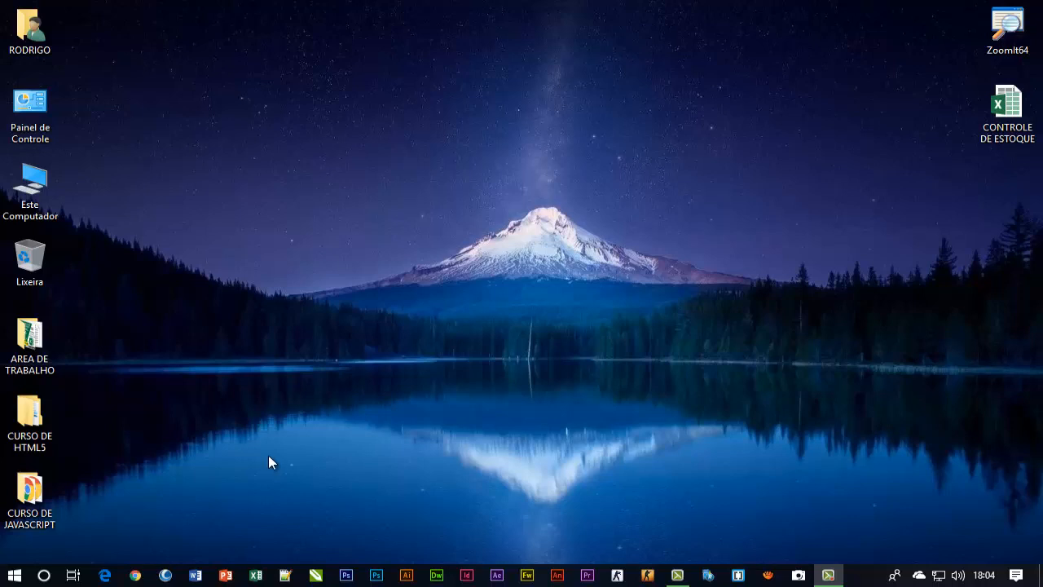
Create a blank document in Word and add the Email command to the Quick Access Toolbar
{"action": "left_click", "coordinate": [195, 574]}
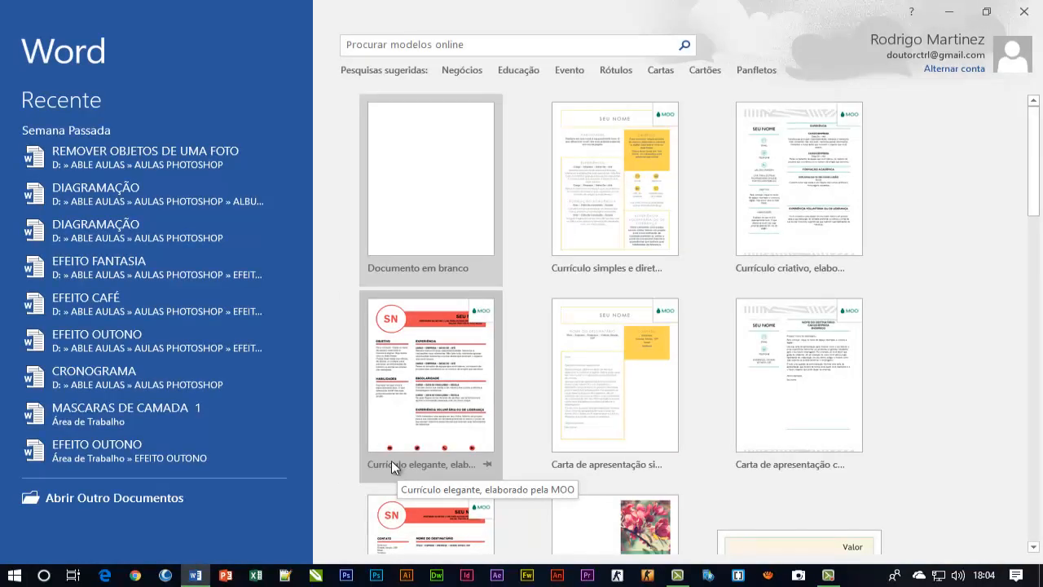
{"action": "left_click", "coordinate": [427, 193]}
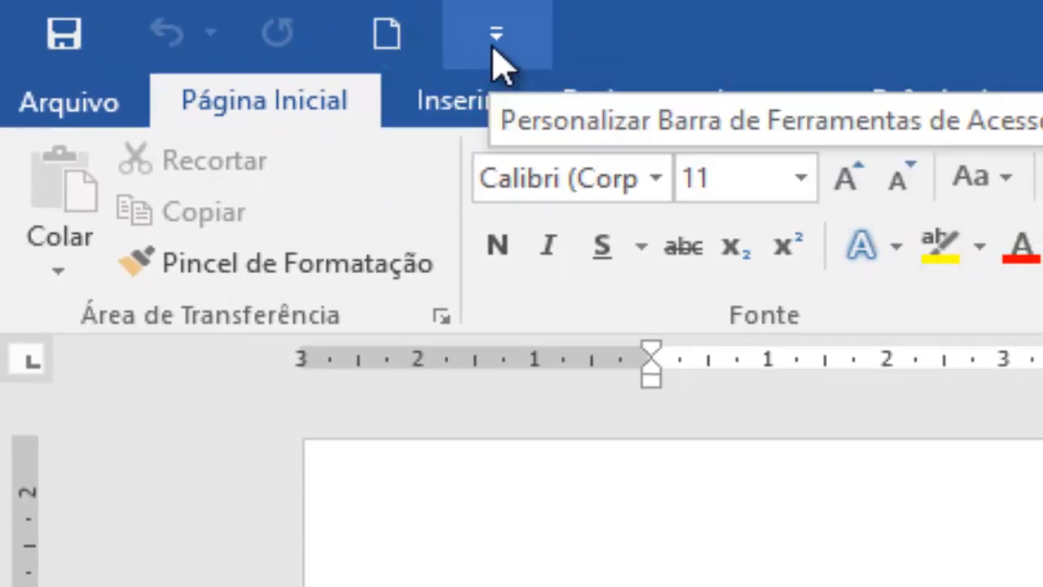
{"action": "left_click", "coordinate": [496, 37]}
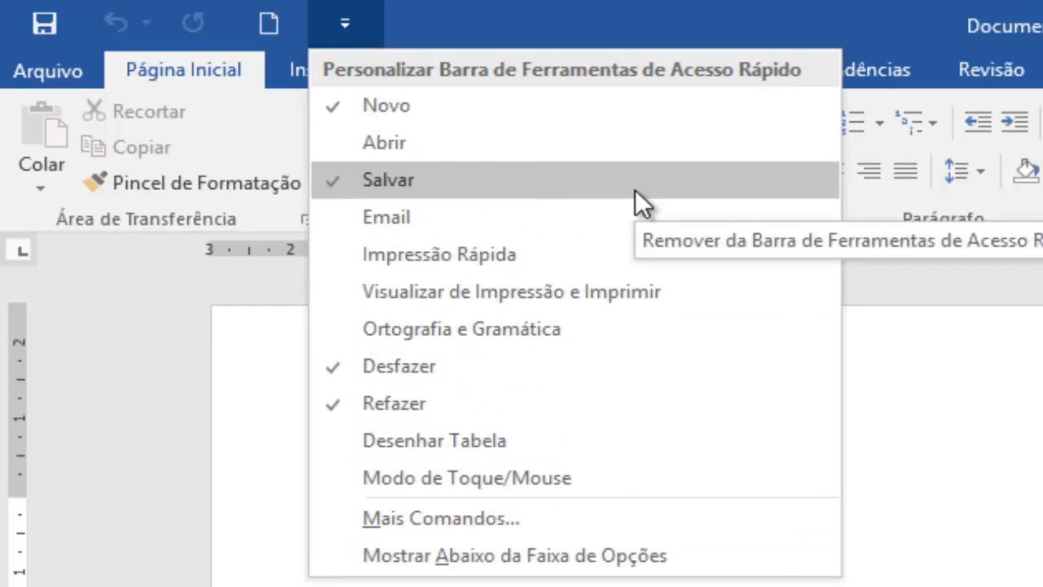
{"action": "left_click", "coordinate": [431, 228]}
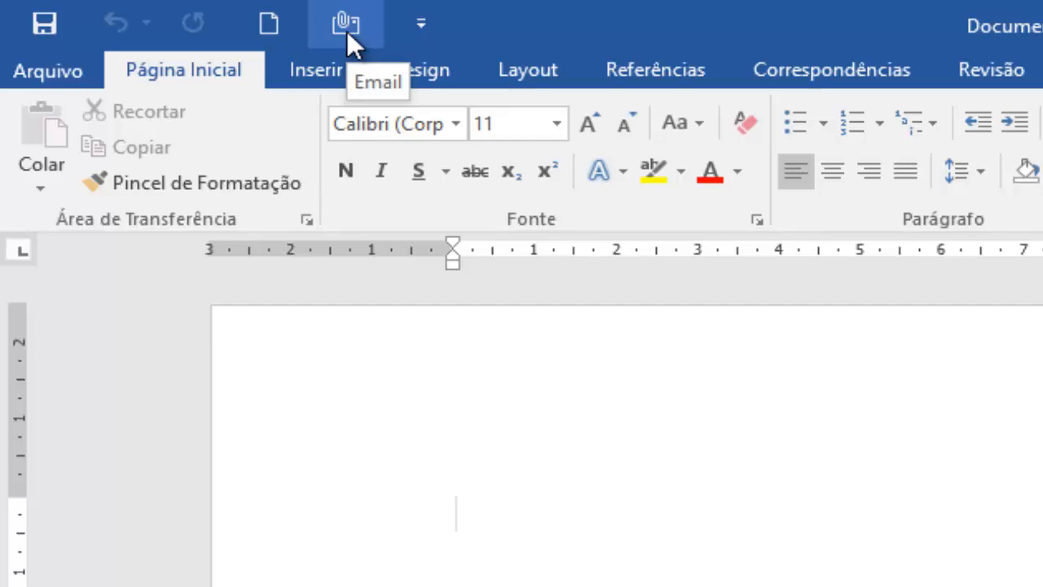
Add the Ortografia e Gramática command to the Quick Access Toolbar and remove it again
{"action": "left_click", "coordinate": [421, 34]}
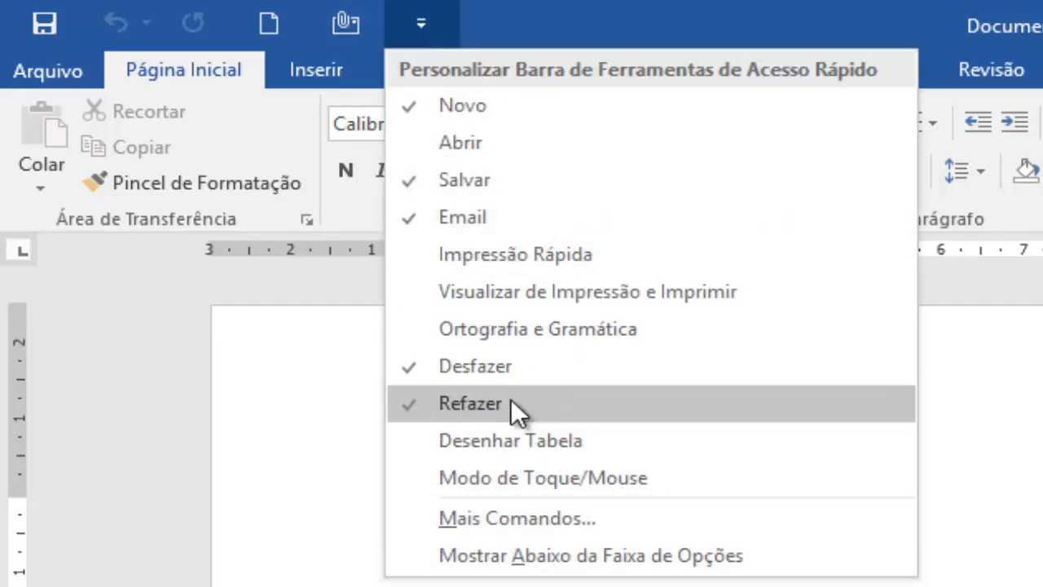
{"action": "left_click", "coordinate": [587, 330]}
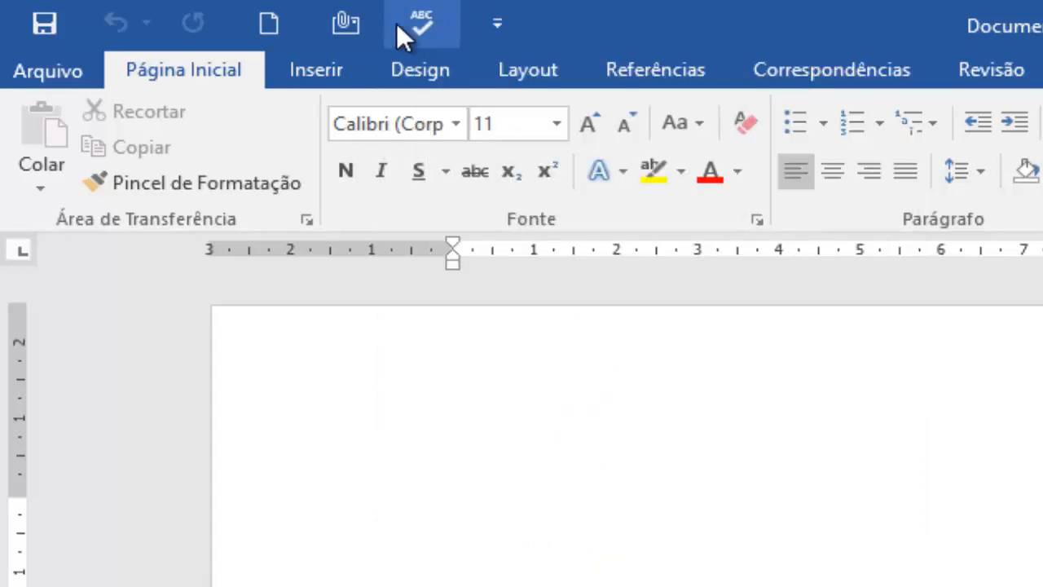
{"action": "left_click", "coordinate": [495, 22]}
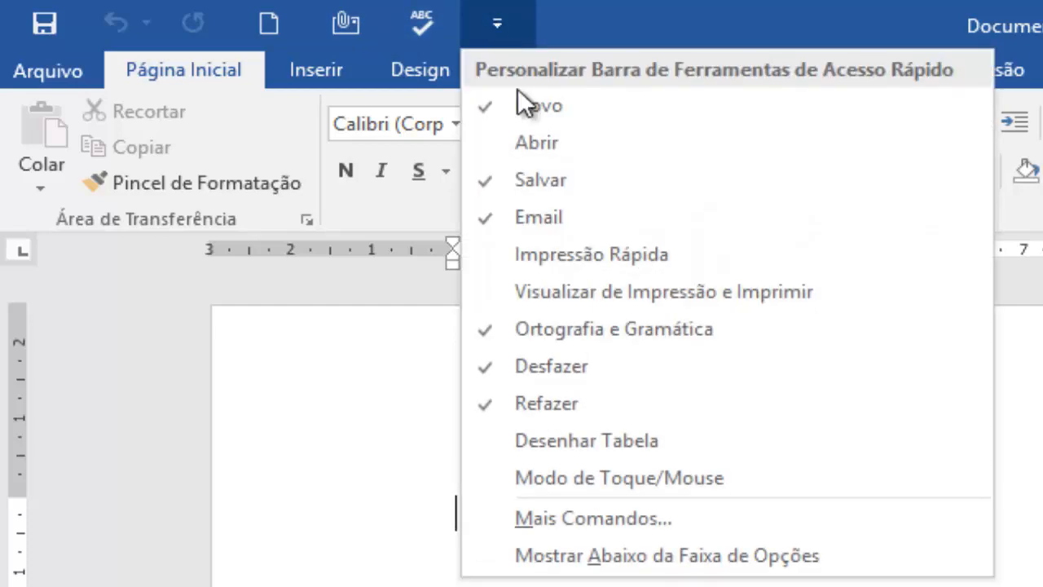
{"action": "left_click", "coordinate": [622, 330]}
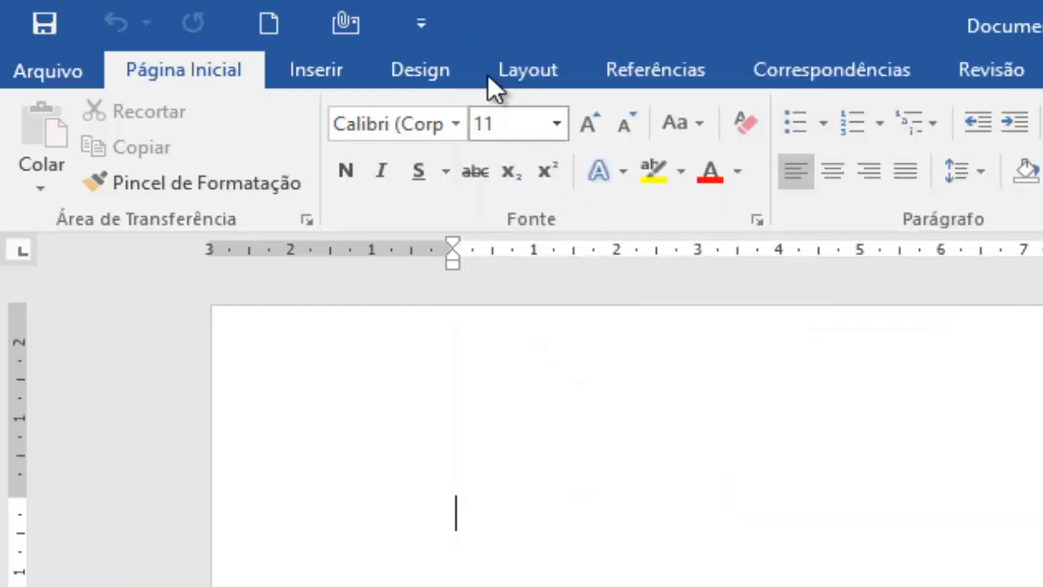
Add the Salvar como command from the most-used commands to the Quick Access Toolbar through the Word options
{"action": "left_click", "coordinate": [422, 25]}
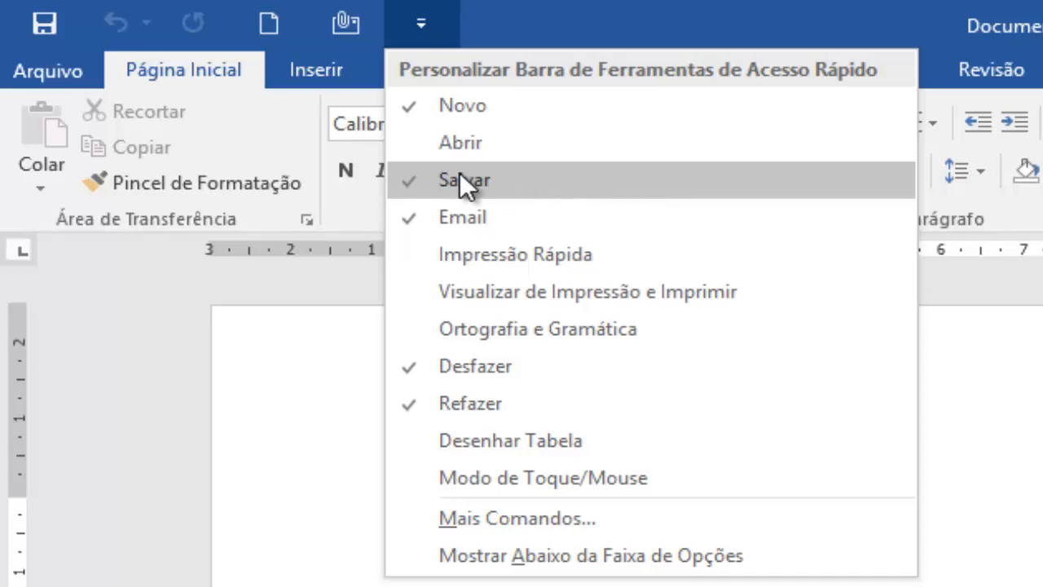
{"action": "left_click", "coordinate": [571, 521]}
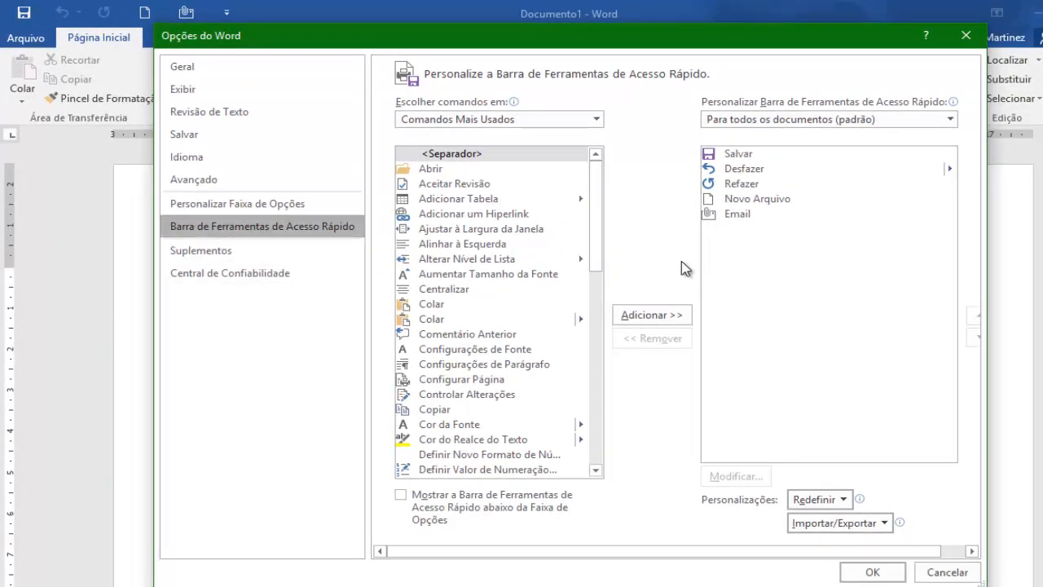
{"action": "left_click_drag", "start_coordinate": [601, 225], "coordinate": [593, 417]}
{"action": "left_click", "coordinate": [440, 412]}
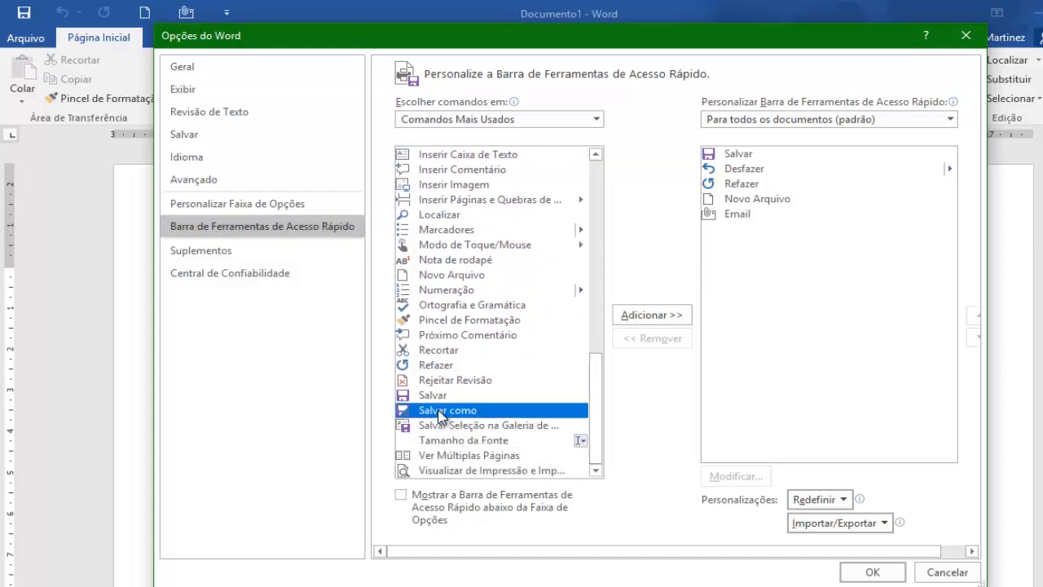
{"action": "left_click", "coordinate": [652, 319]}
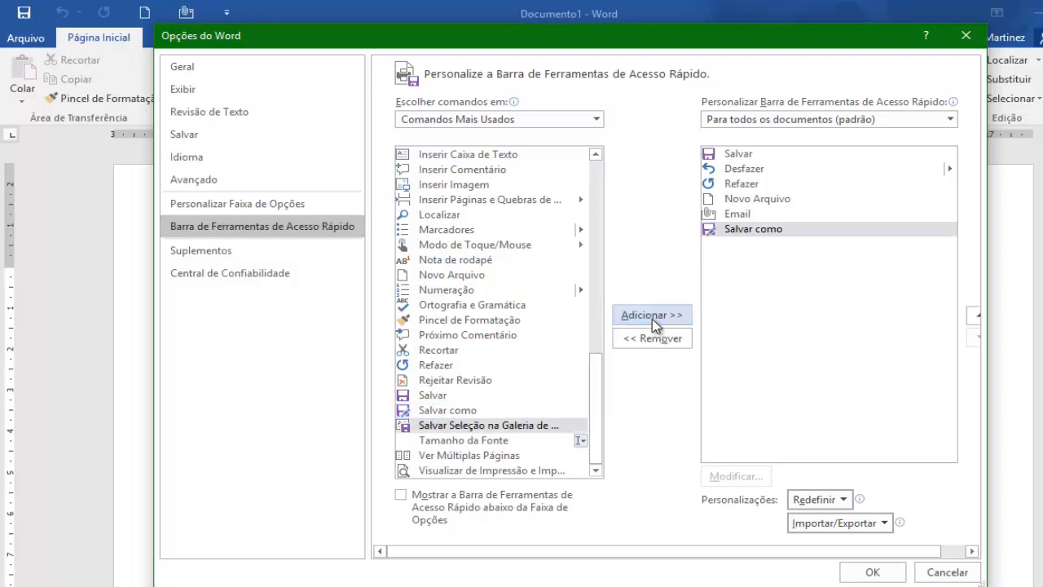
{"action": "left_click", "coordinate": [874, 572]}
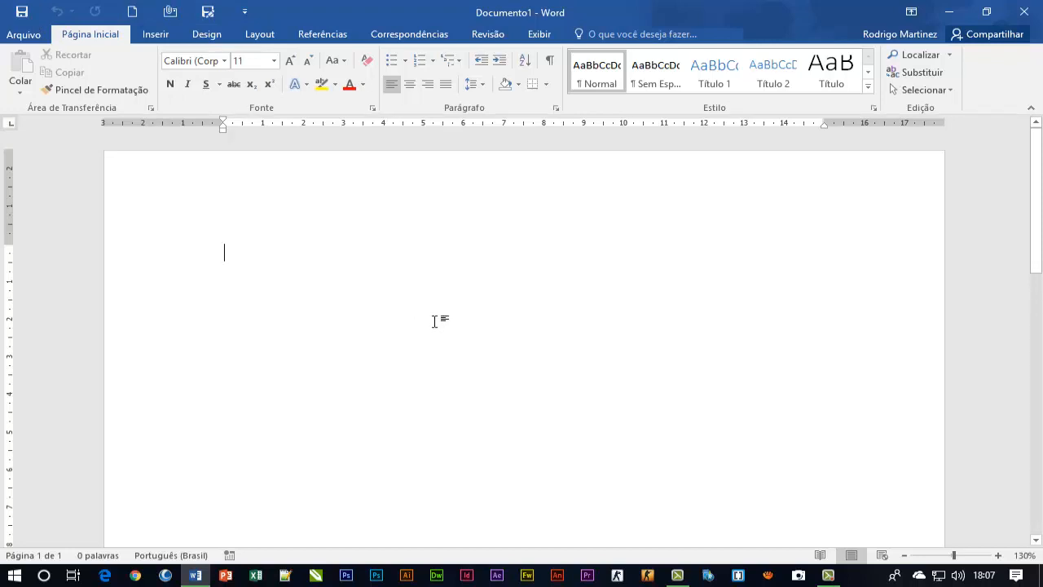
View what the Salvar and Salvar como commands of the Quick Access Toolbar open, leaving each without saving
{"action": "left_click", "coordinate": [22, 11]}
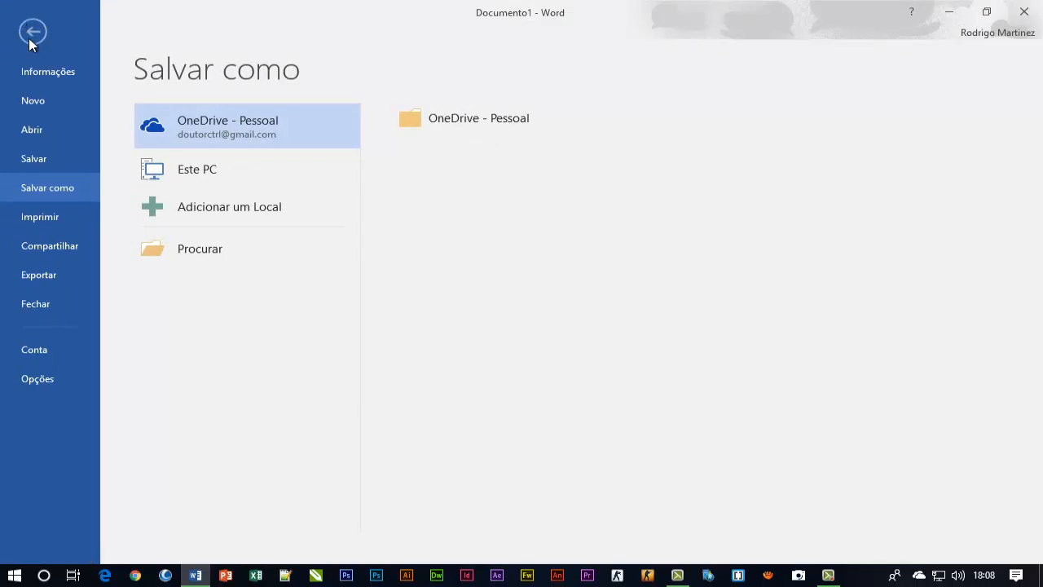
{"action": "left_click", "coordinate": [31, 33]}
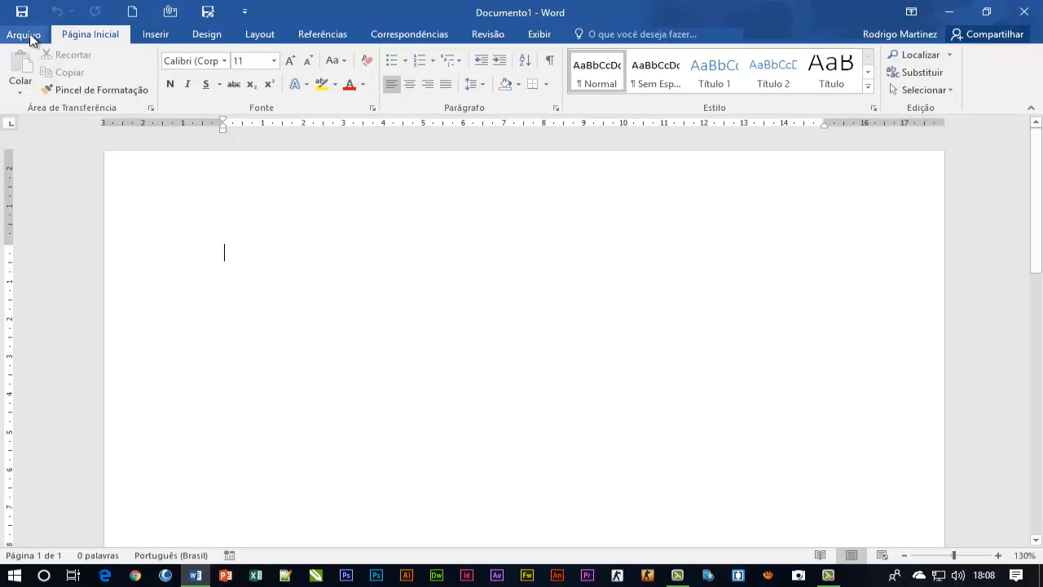
{"action": "left_click", "coordinate": [210, 15]}
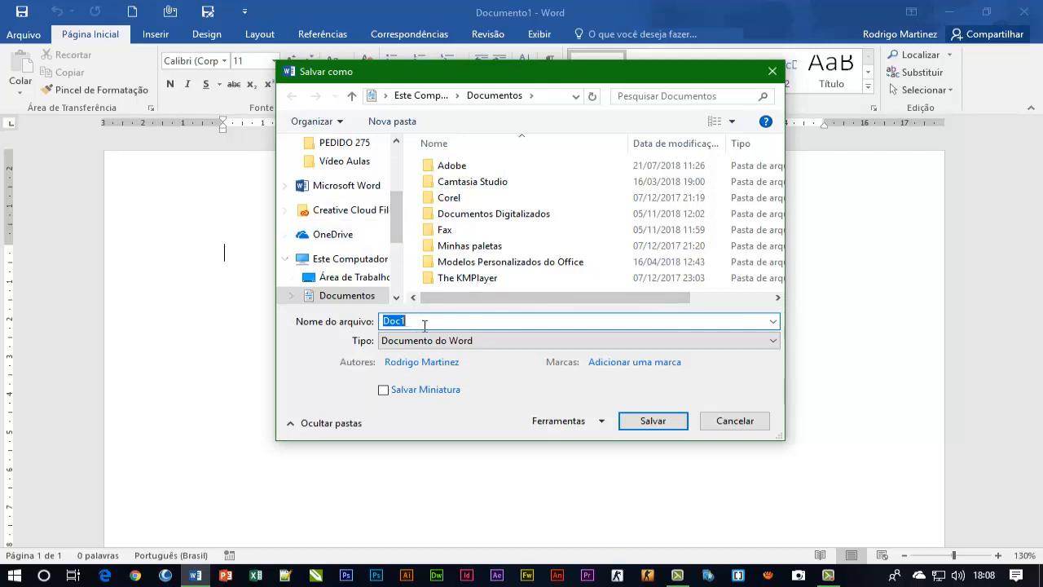
{"action": "left_click", "coordinate": [735, 420]}
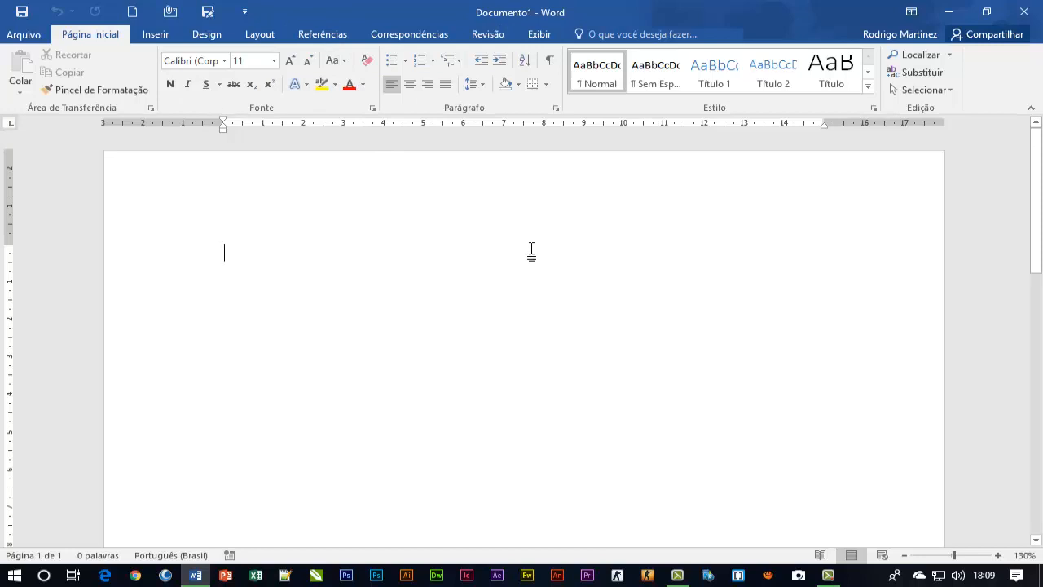
Collapse the ribbon to its tab names and expand it again
{"action": "key", "text": "ctrl+F1"}
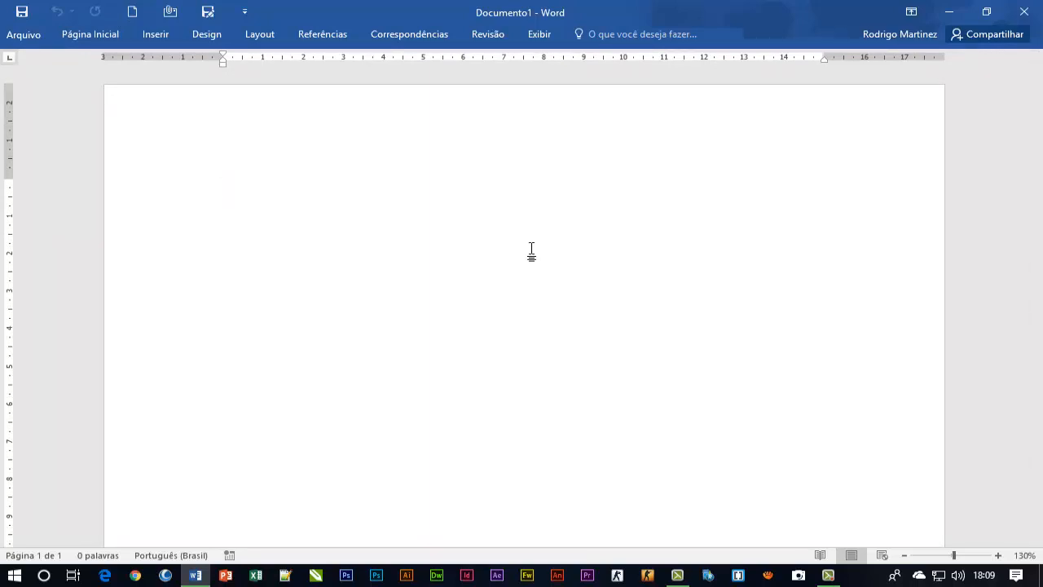
{"action": "key", "text": "ctrl+F1"}
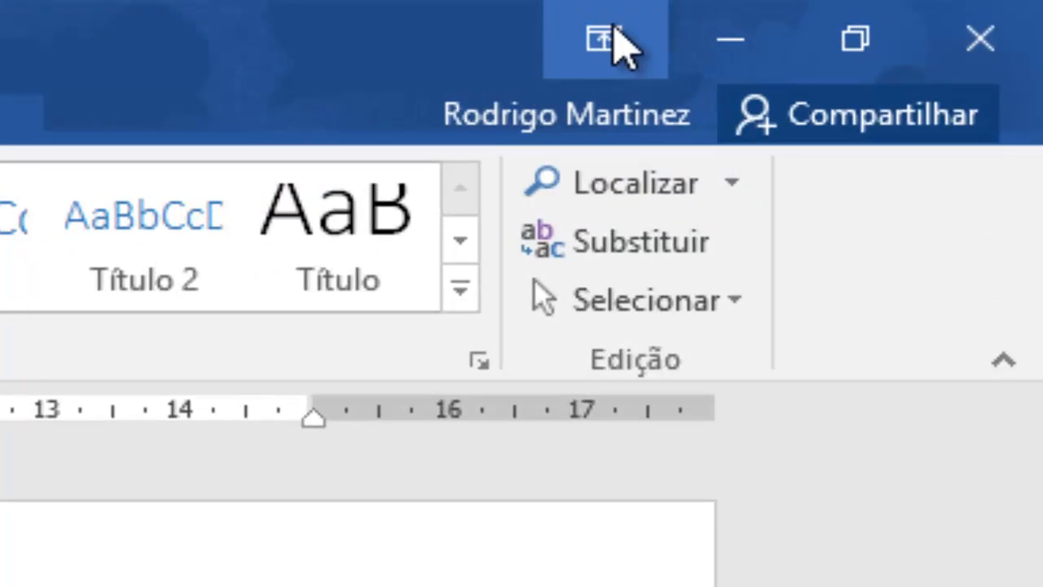
Set the ribbon to hide automatically, reveal it temporarily and return to the full-page view
{"action": "left_click", "coordinate": [613, 28]}
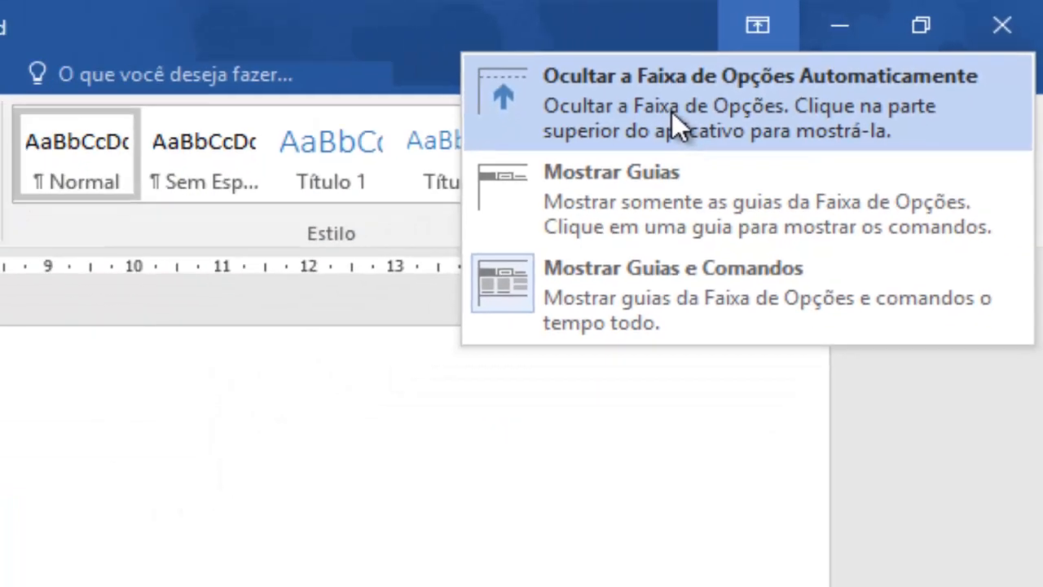
{"action": "left_click", "coordinate": [494, 179]}
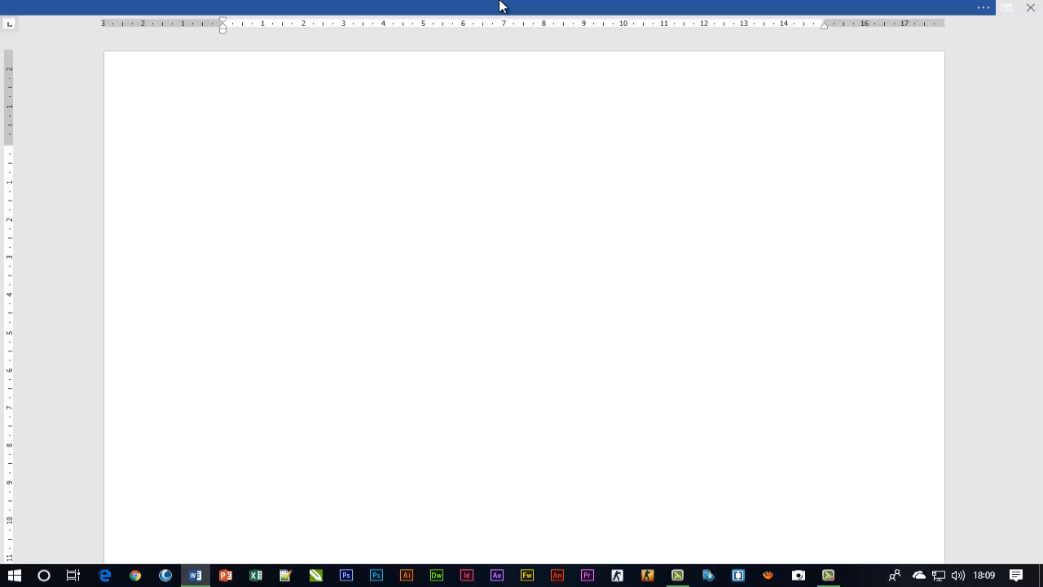
{"action": "left_click", "coordinate": [500, 6]}
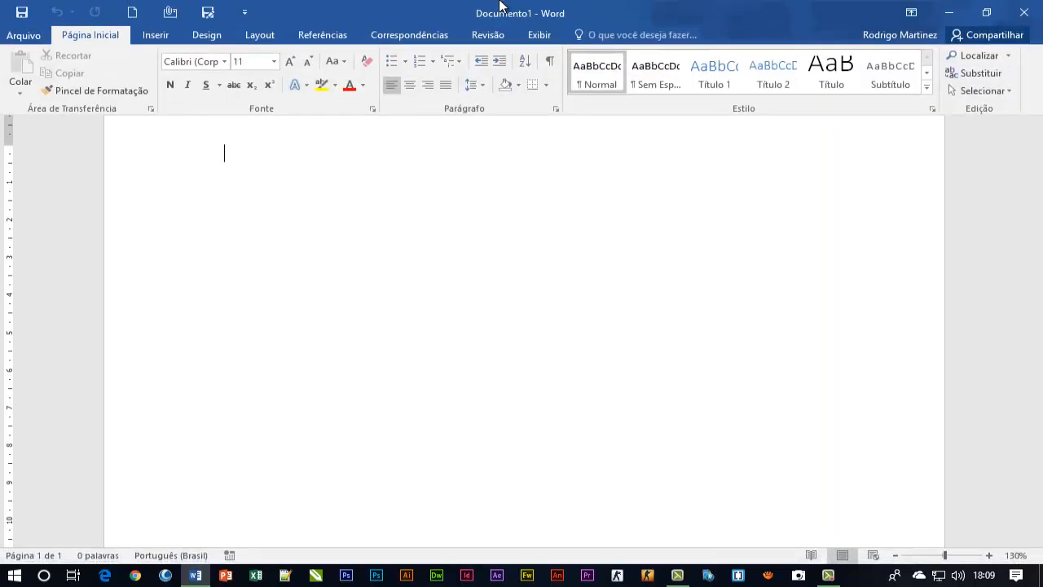
{"action": "left_click", "coordinate": [559, 241]}
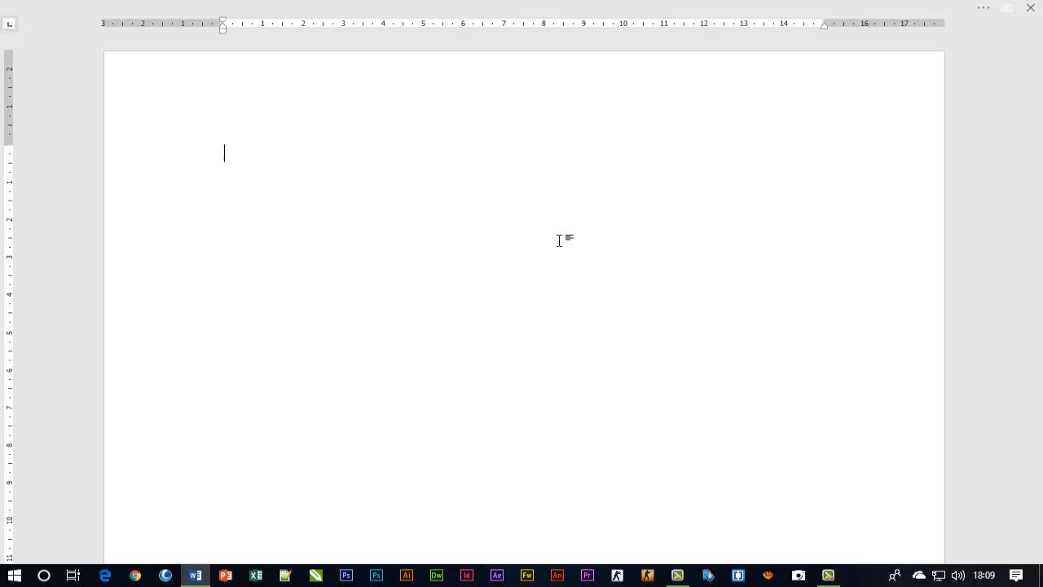
Reveal the hidden ribbon with its key tips, view the Revisão commands and leave the ribbon
{"action": "key", "text": "alt"}
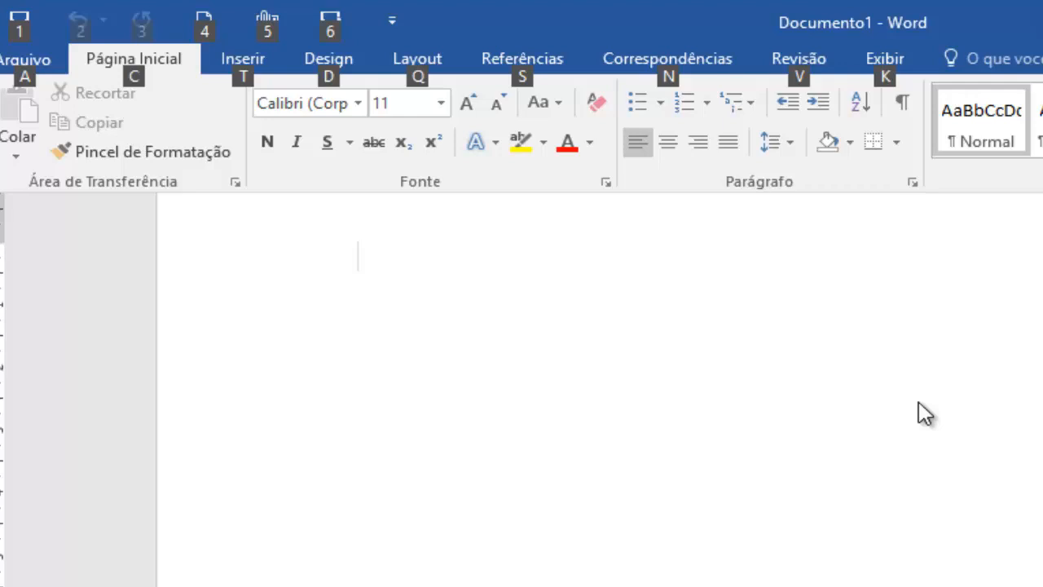
{"action": "key", "text": "v"}
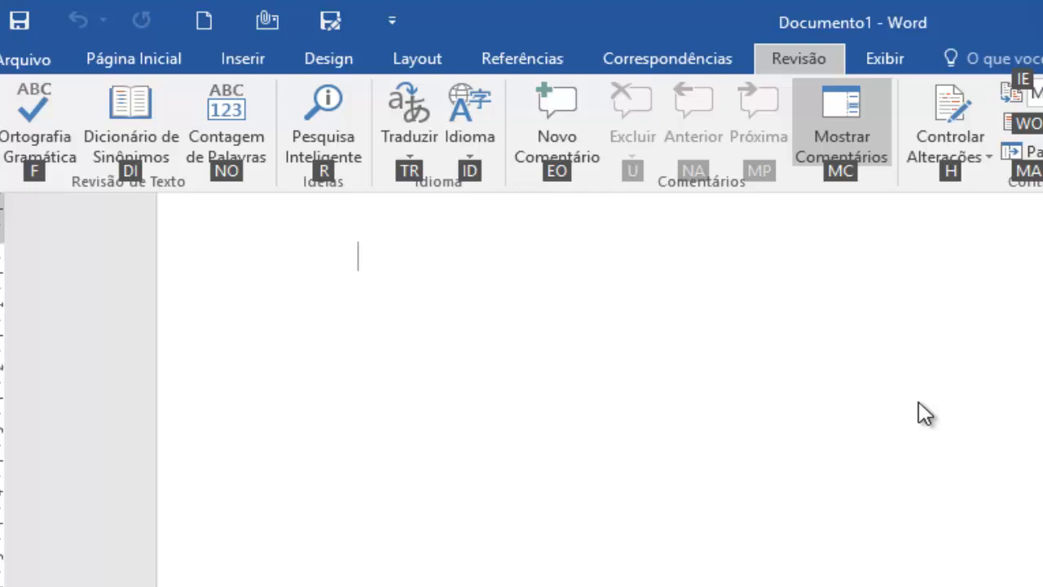
{"action": "key", "text": "alt"}
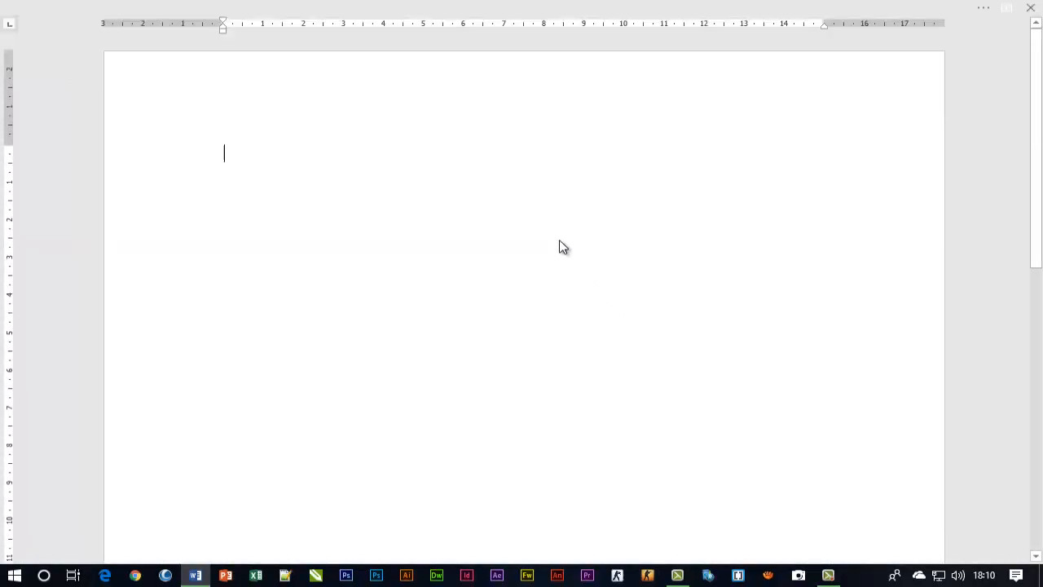
Hide the document's ruler using the Exibir key tips and show it again the same way
{"action": "key", "text": "alt"}
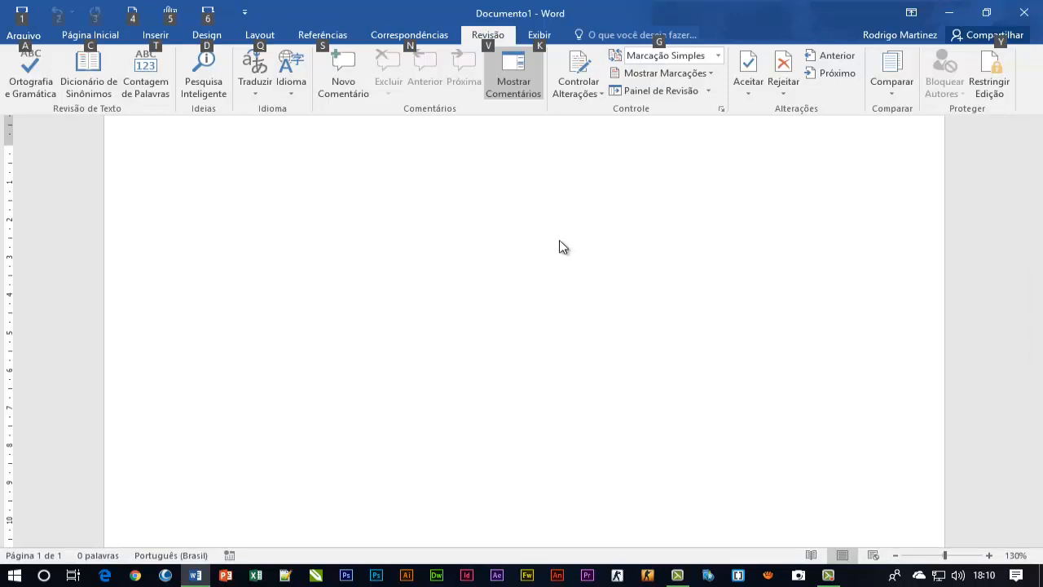
{"action": "key", "text": "k"}
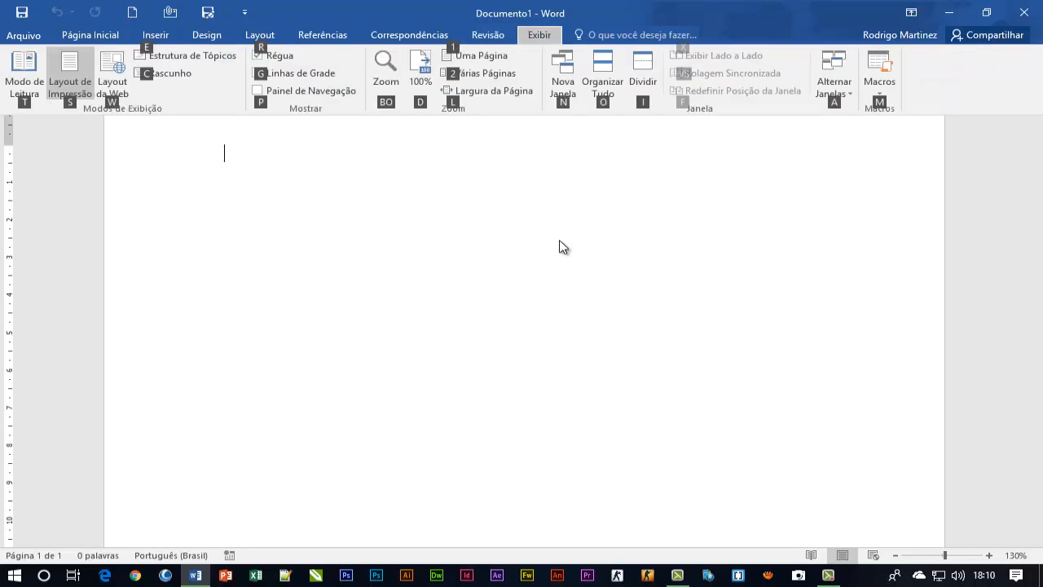
{"action": "key", "text": "u"}
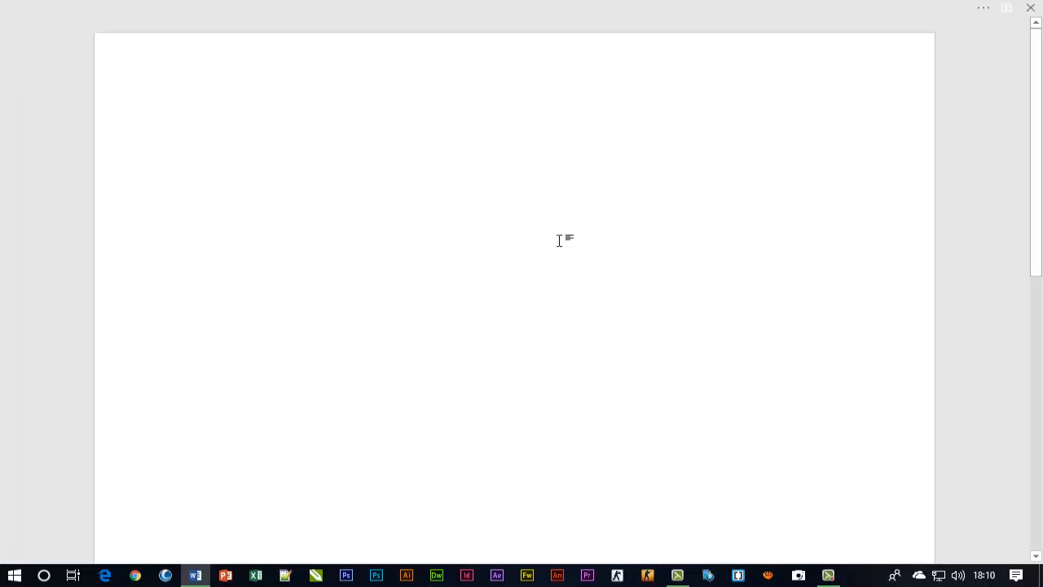
{"action": "key", "text": "alt"}
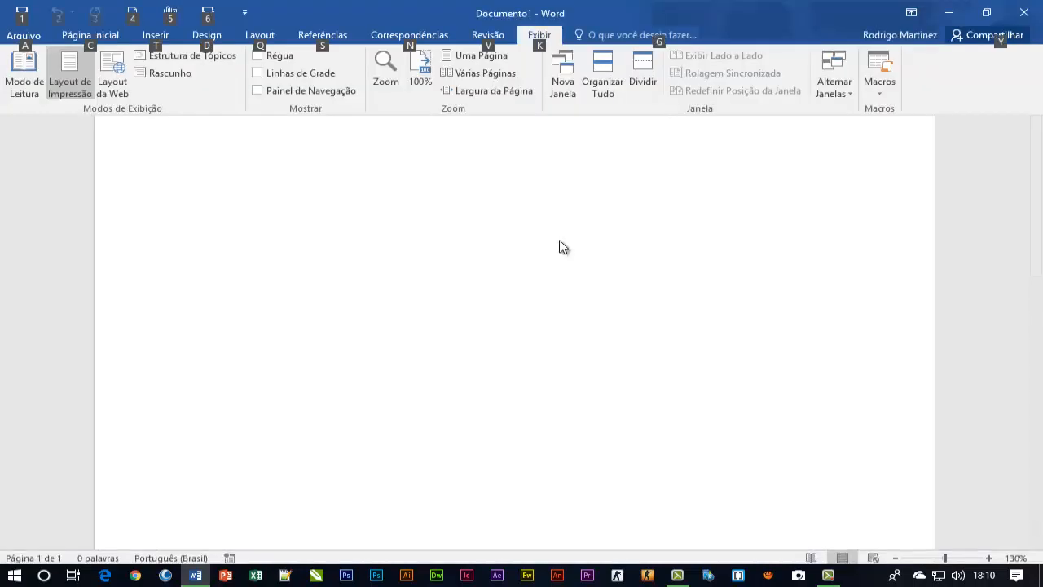
{"action": "key", "text": "k"}
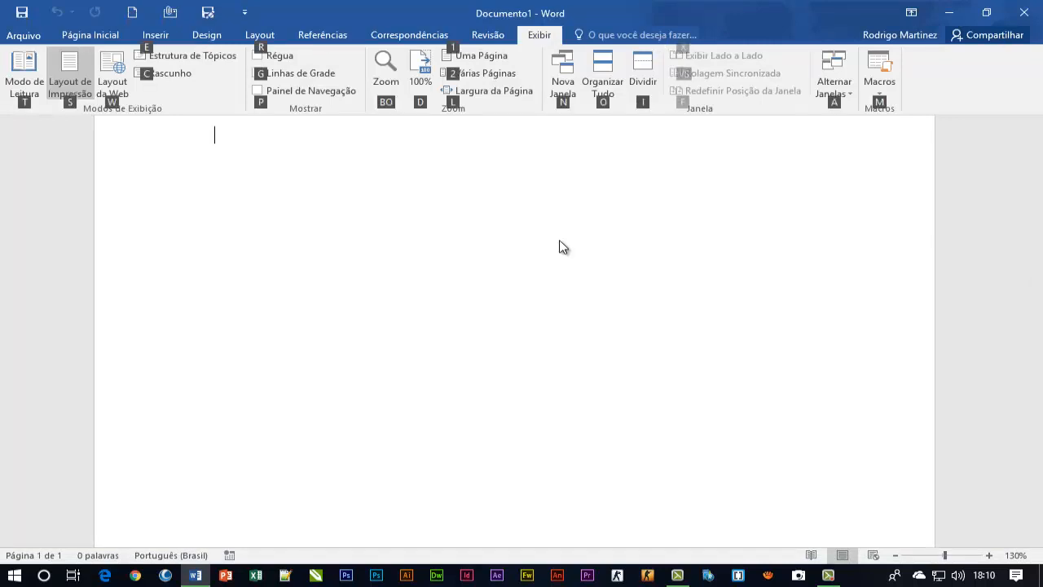
{"action": "key", "text": "r"}
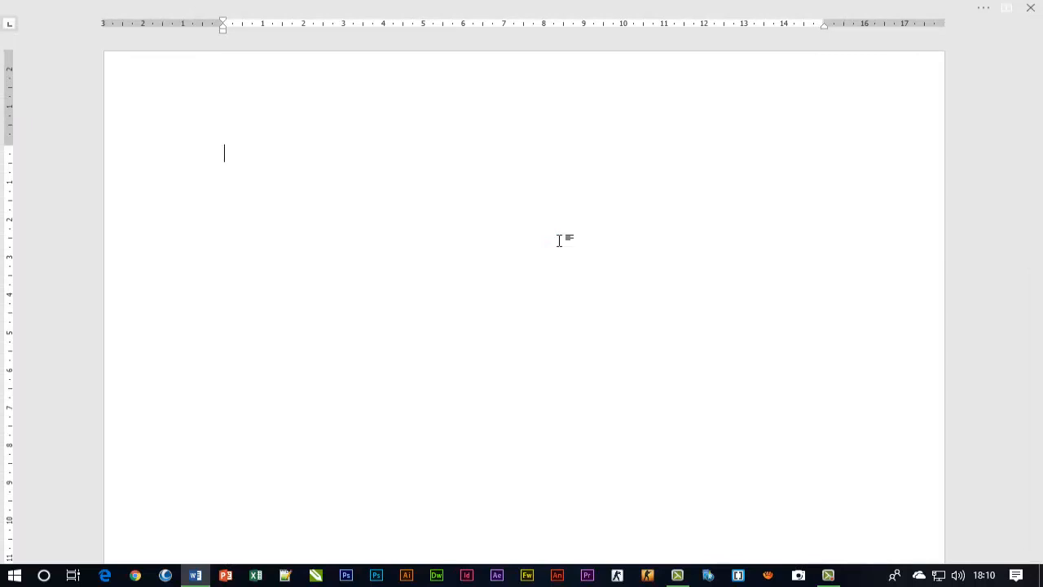
Set the ribbon display to Mostrar Guias e Comandos so tabs and commands stay shown
{"action": "key", "text": "alt"}
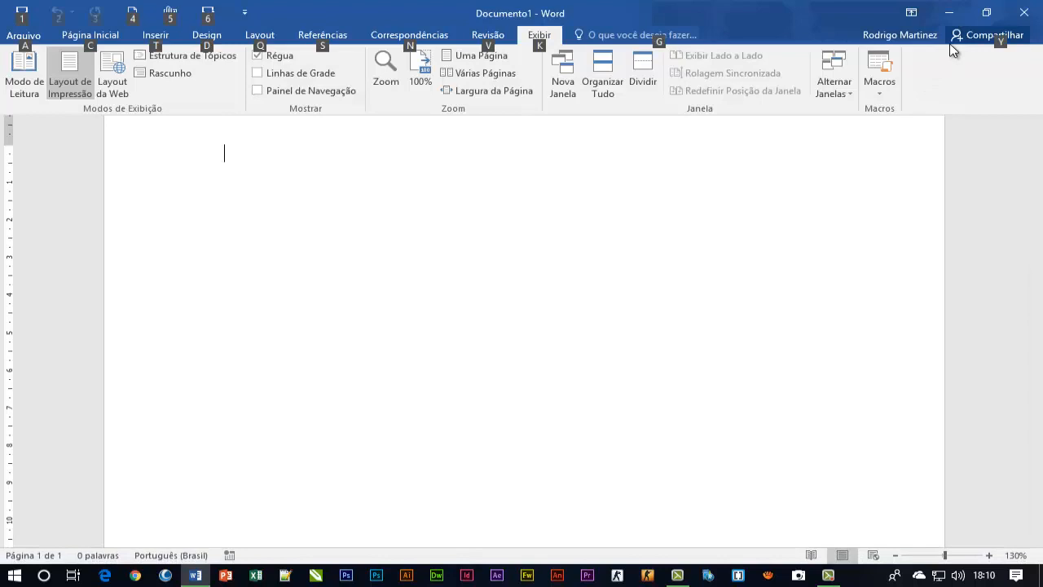
{"action": "left_click", "coordinate": [912, 14]}
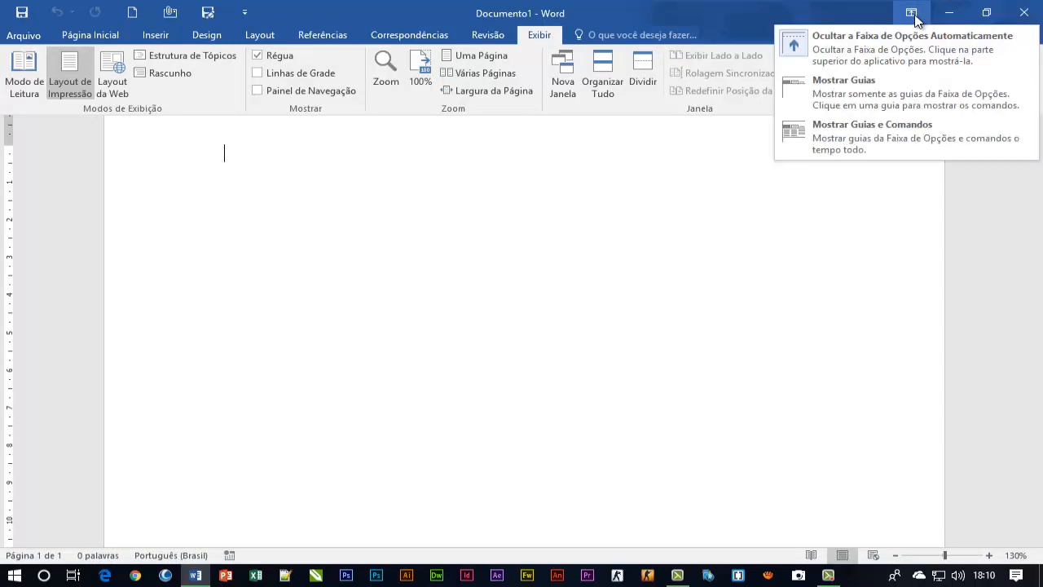
{"action": "left_click", "coordinate": [881, 139]}
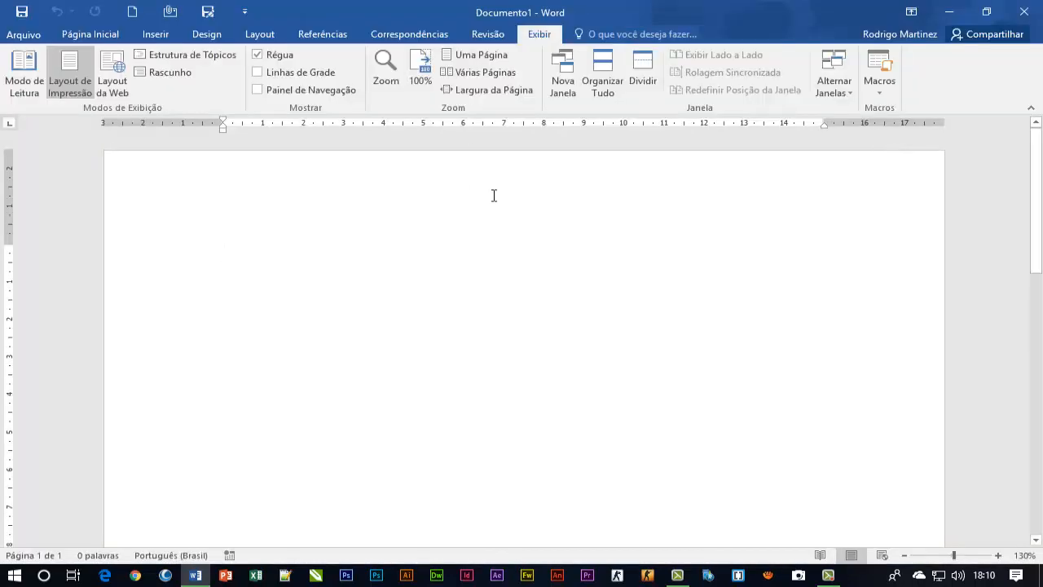
Show the Página Inicial commands and write the title "Aprendendo Word 2016" on the first line of the document
{"action": "left_click", "coordinate": [91, 35]}
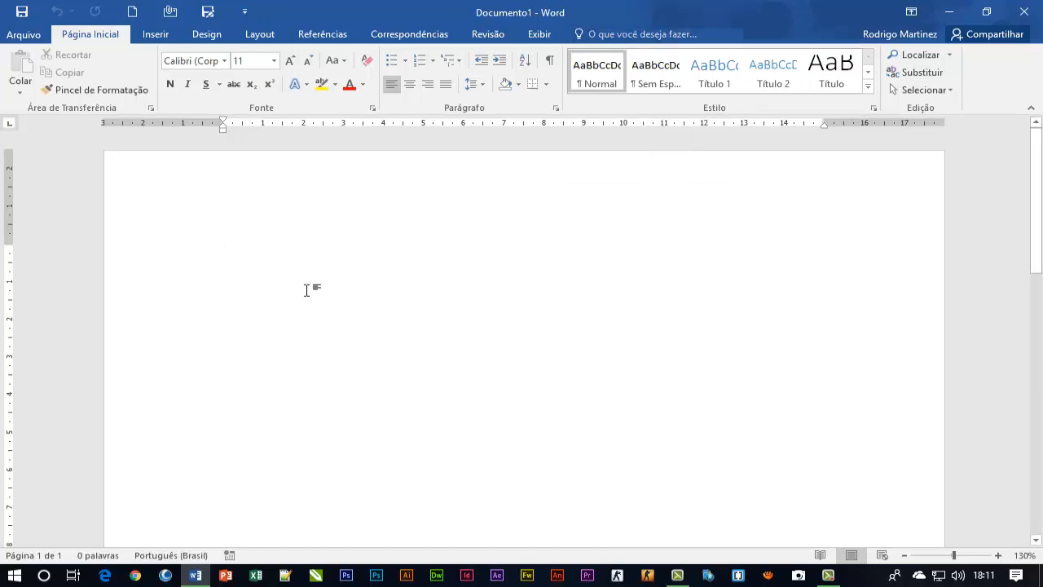
{"action": "type", "text": "Aprende"}
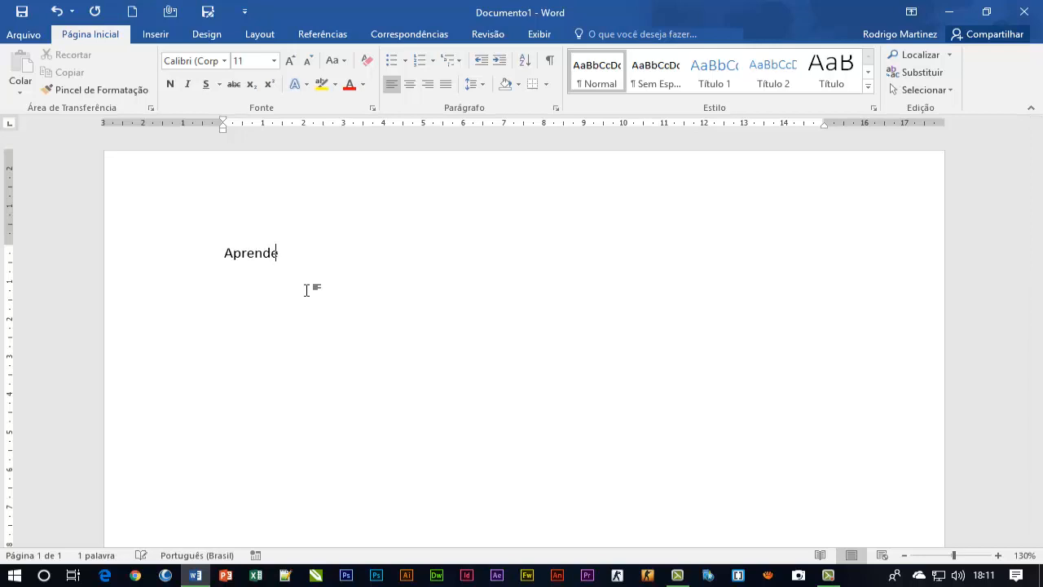
{"action": "type", "text": "ndo Word 2016 "}
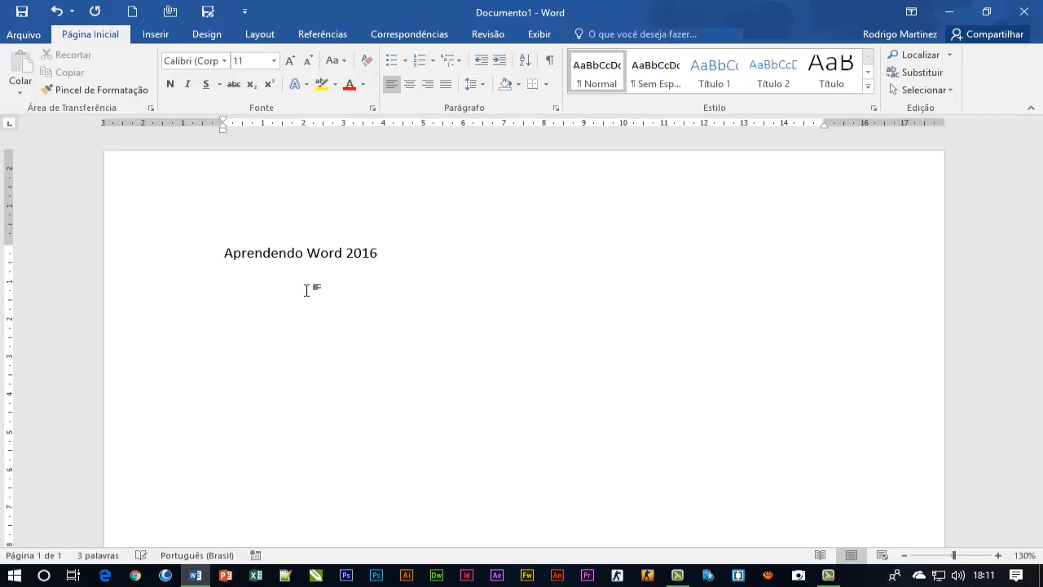
{"action": "type", "text": "=rand(1,8"}
Generate a paragraph of sample text below the title with the formula =rand(1,8)
{"action": "key", "text": "Return"}
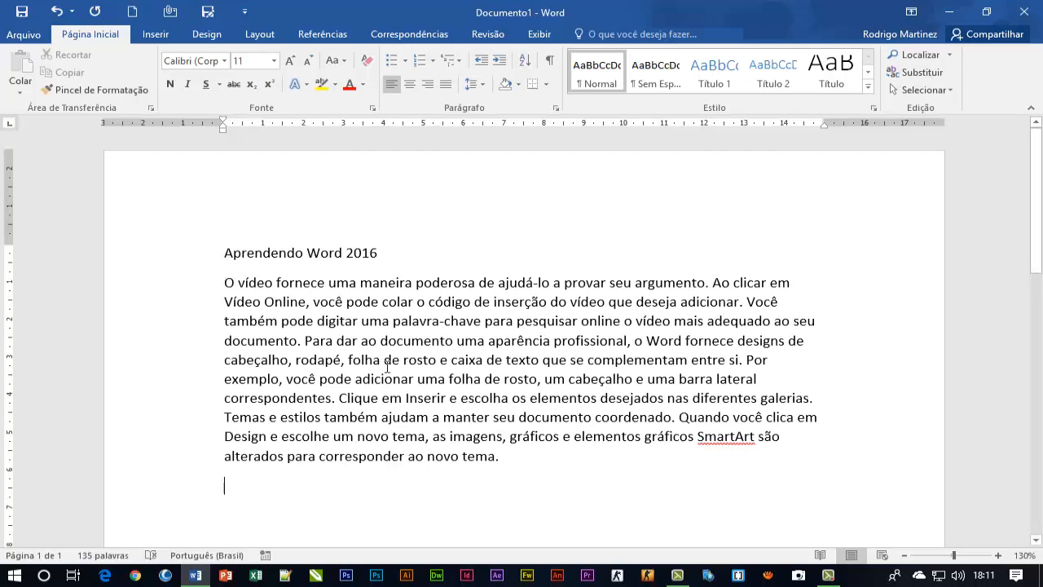
View the suggestions of the "O que você deseja fazer" command search twice and dismiss them without choosing a command
{"action": "left_click", "coordinate": [610, 31]}
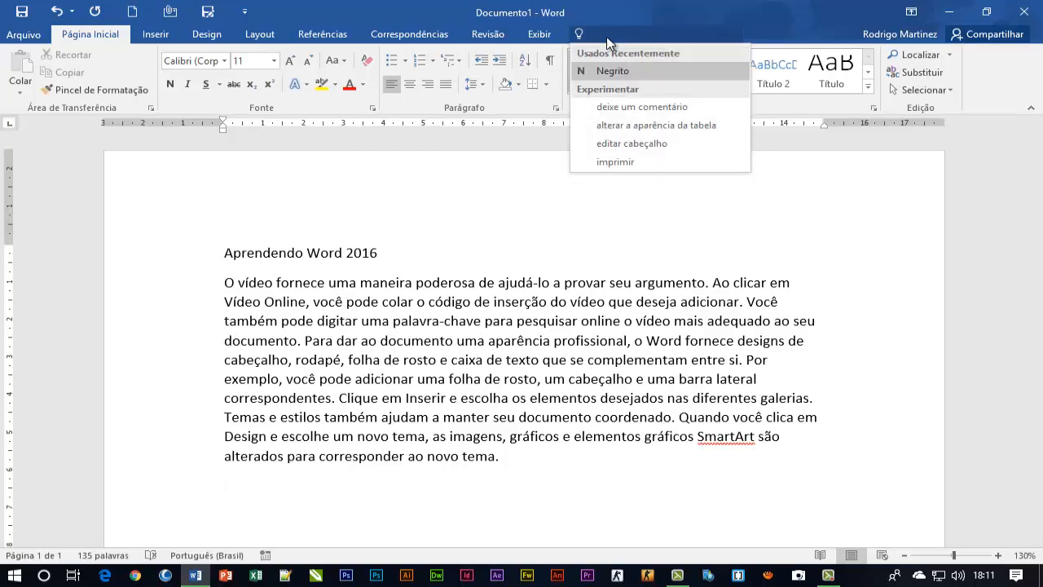
{"action": "key", "text": "Escape"}
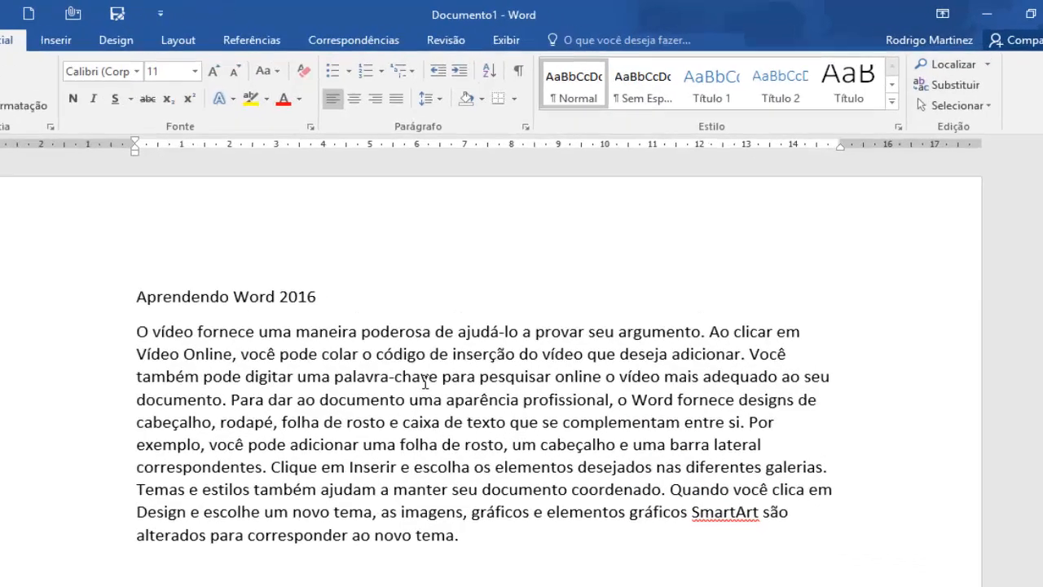
{"action": "key", "text": "alt+q"}
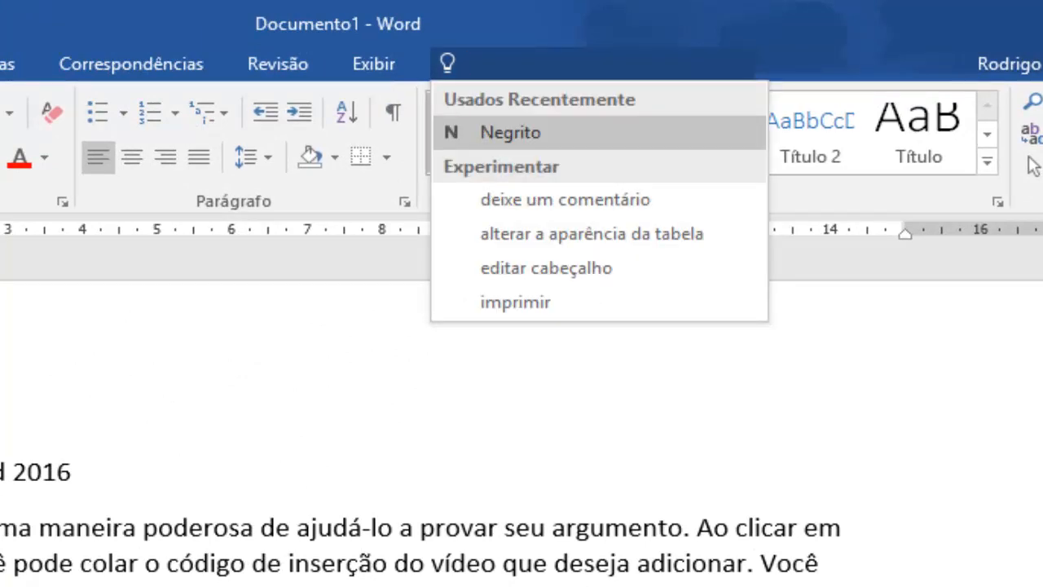
{"action": "key", "text": "Escape"}
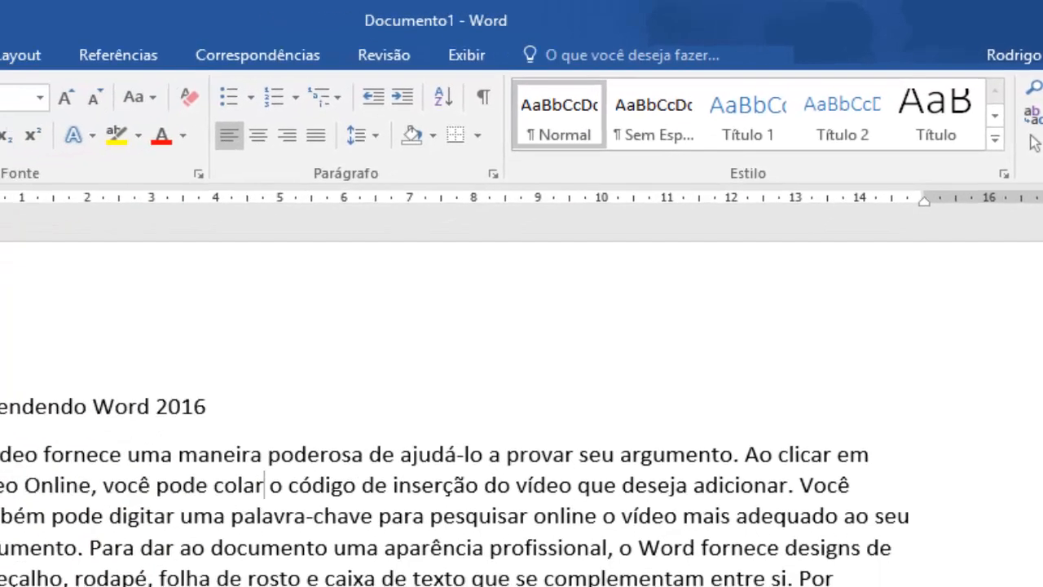
Format the title "Aprendendo Word 2016" as italic and bold by finding Itálico and Negrito through the command search
{"action": "left_click_drag", "start_coordinate": [92, 358], "coordinate": [299, 357]}
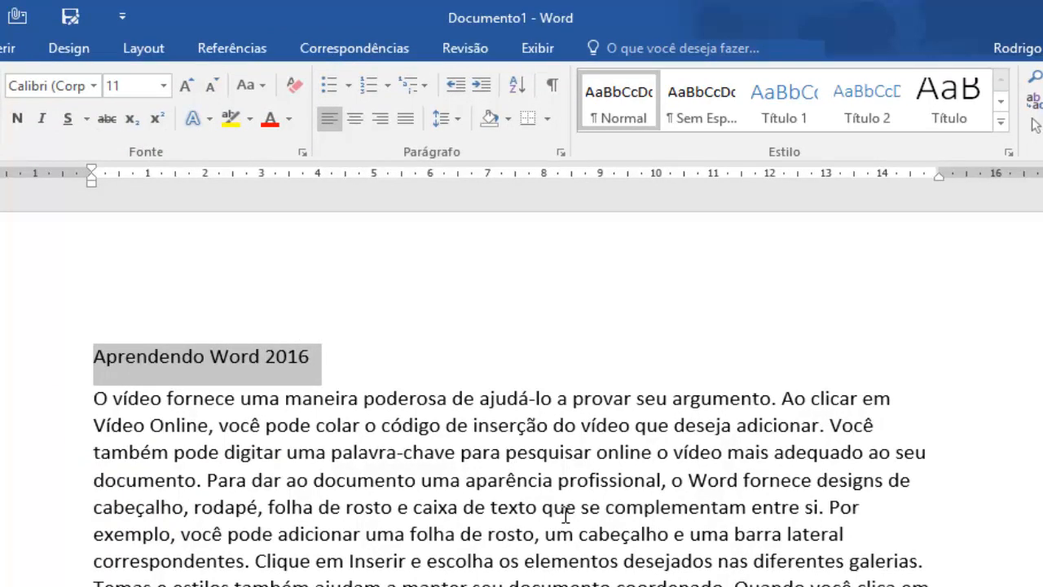
{"action": "key", "text": "alt+q"}
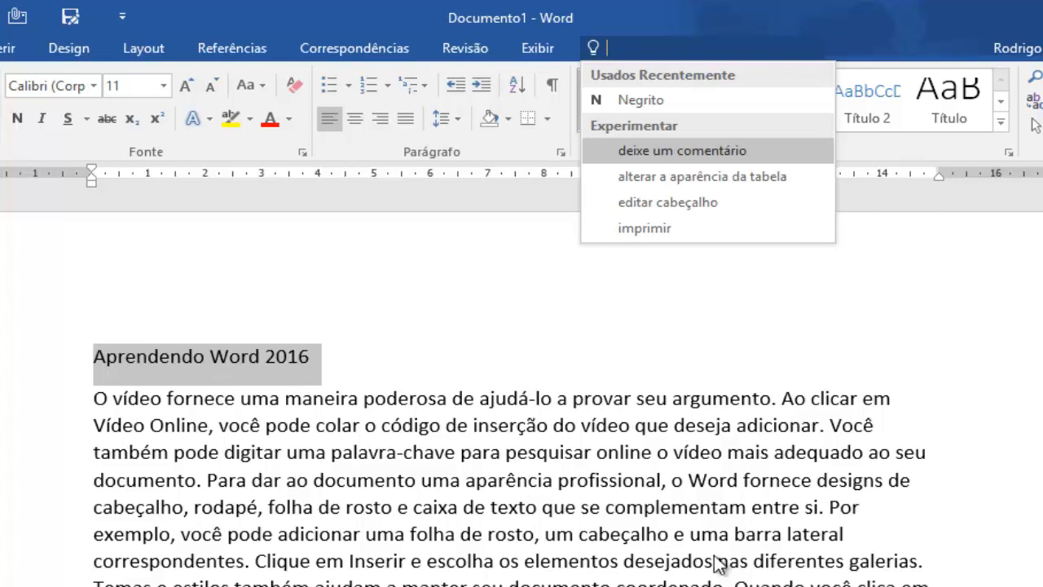
{"action": "type", "text": "it"}
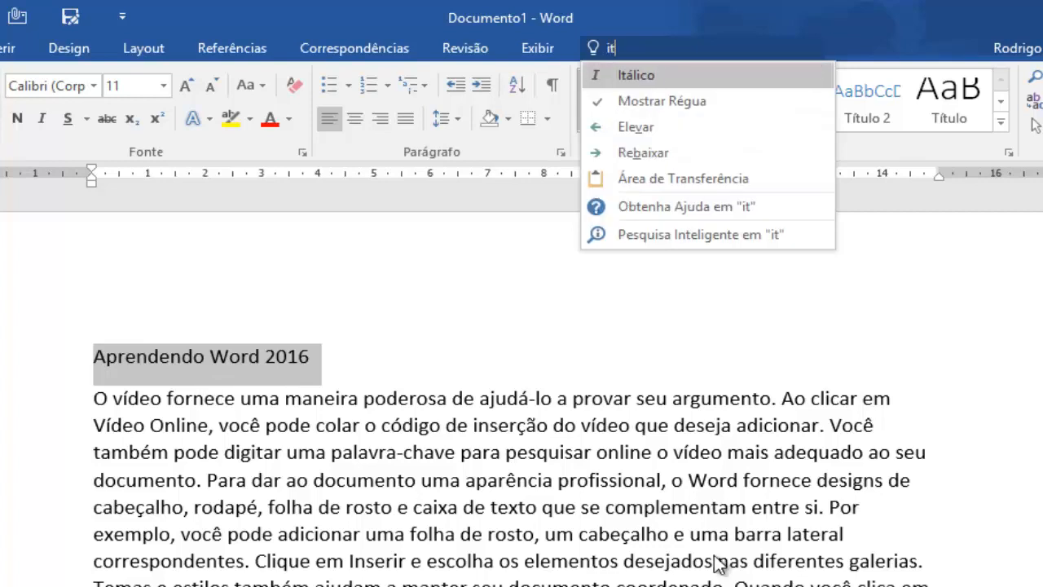
{"action": "type", "text": "alico"}
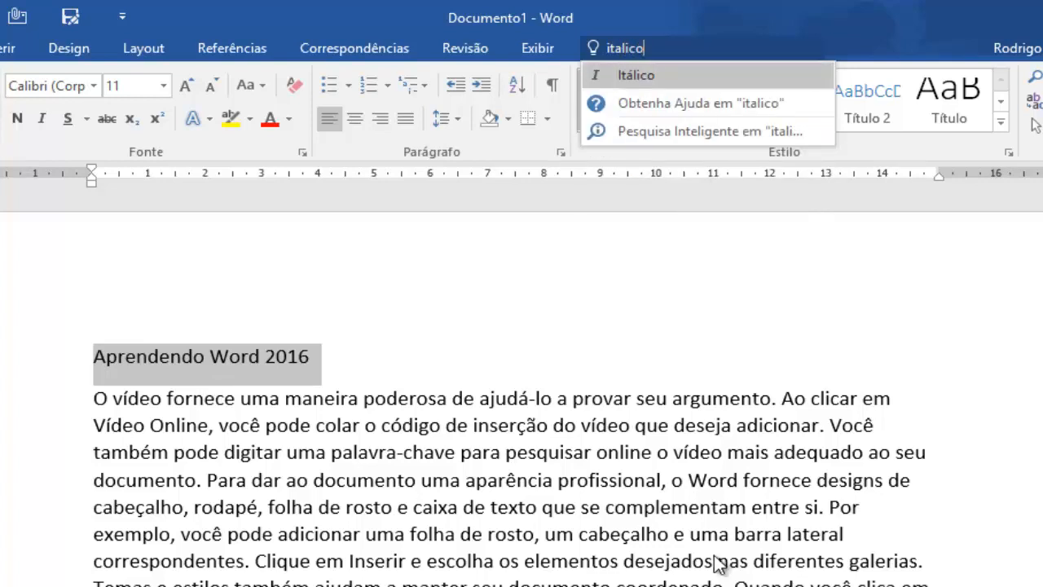
{"action": "left_click", "coordinate": [640, 83]}
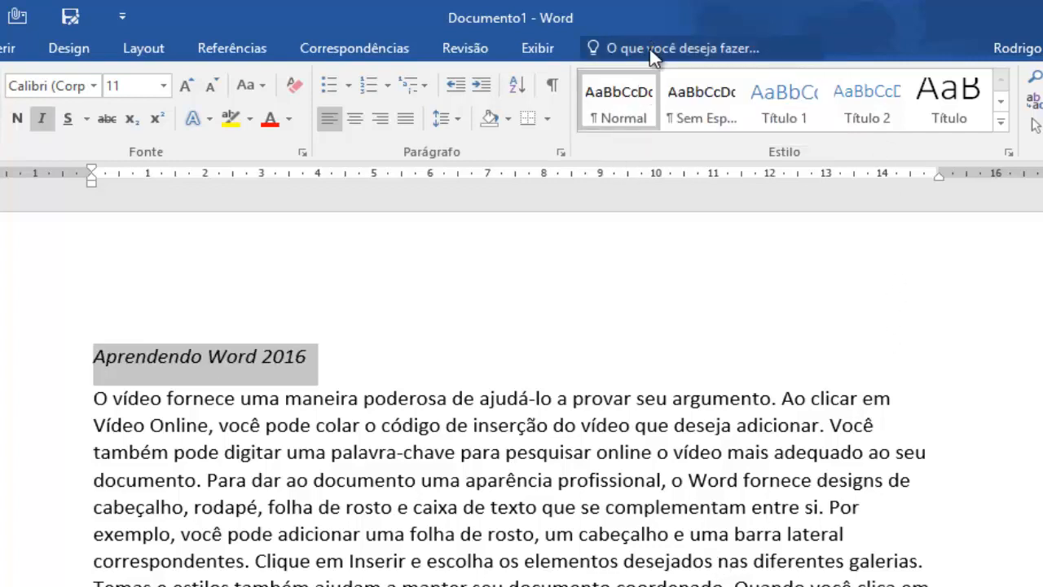
{"action": "left_click", "coordinate": [652, 55]}
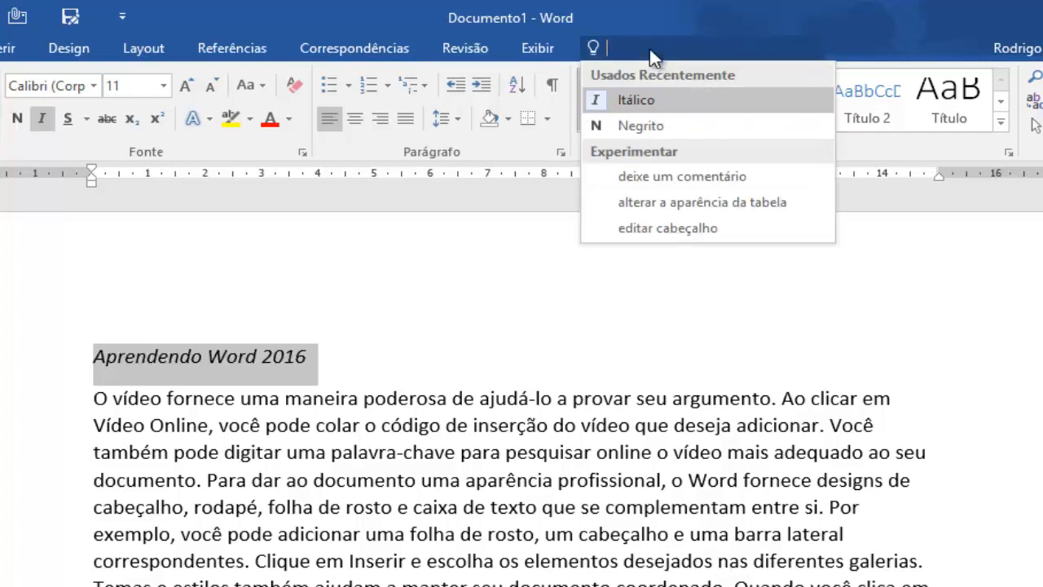
{"action": "left_click", "coordinate": [631, 126]}
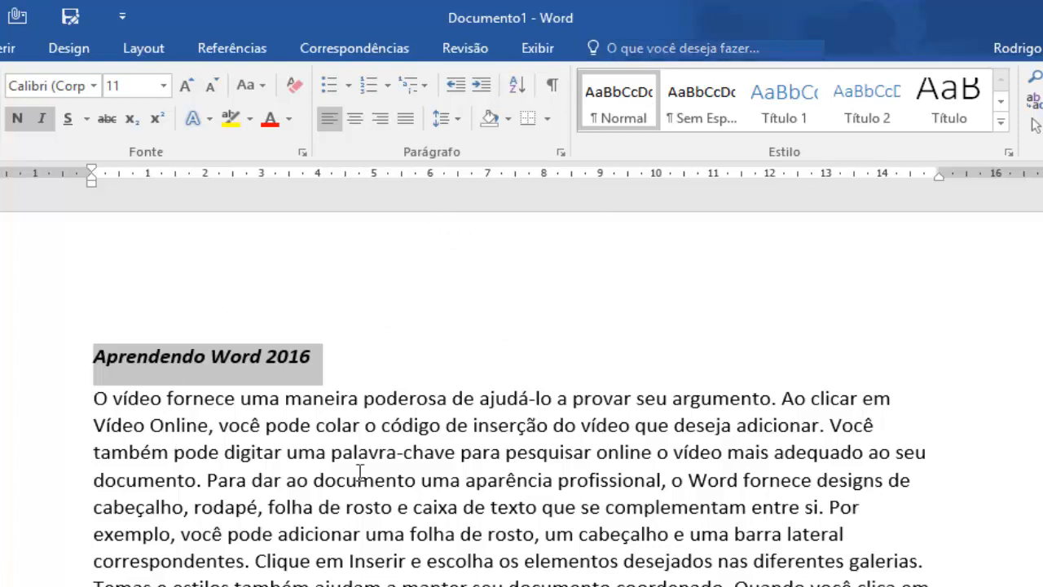
Select the paragraph's opening text up to "palavra-chave para" and separately the word "poderosa", clearing each selection
{"action": "left_click", "coordinate": [383, 445]}
{"action": "left_click_drag", "start_coordinate": [94, 404], "coordinate": [494, 453]}
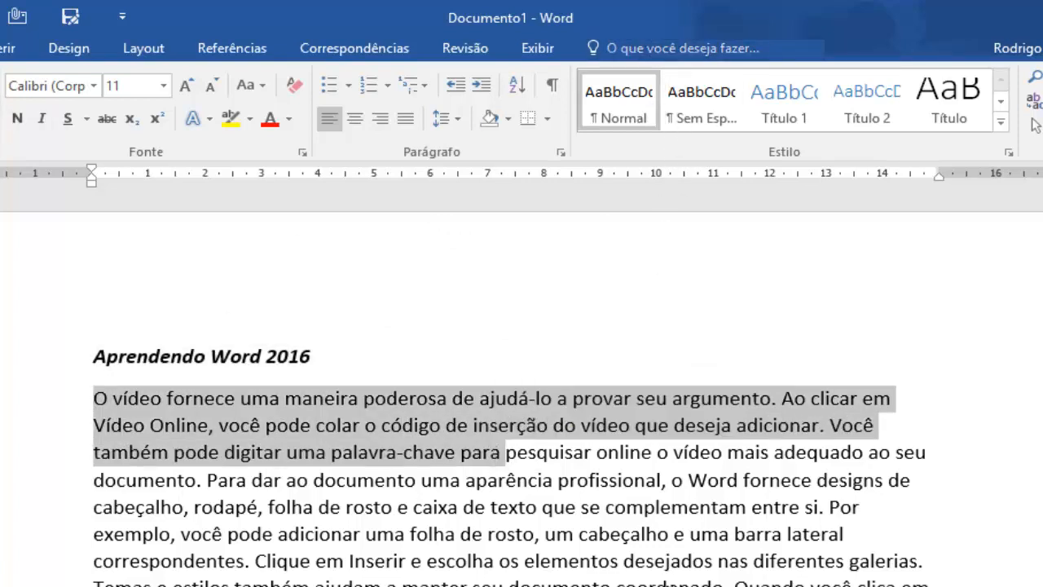
{"action": "left_click", "coordinate": [546, 453]}
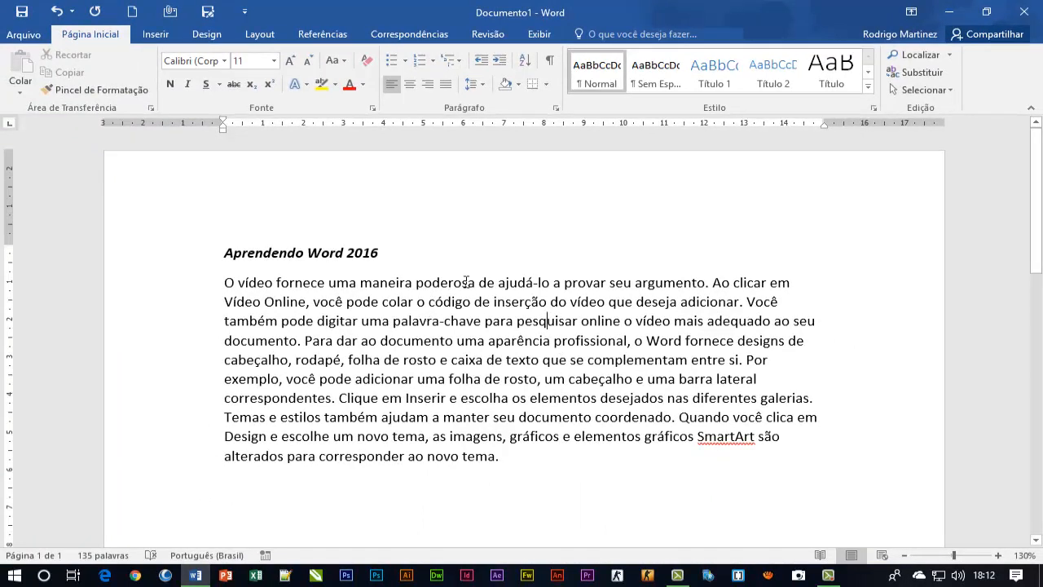
{"action": "left_click_drag", "start_coordinate": [416, 284], "coordinate": [475, 285]}
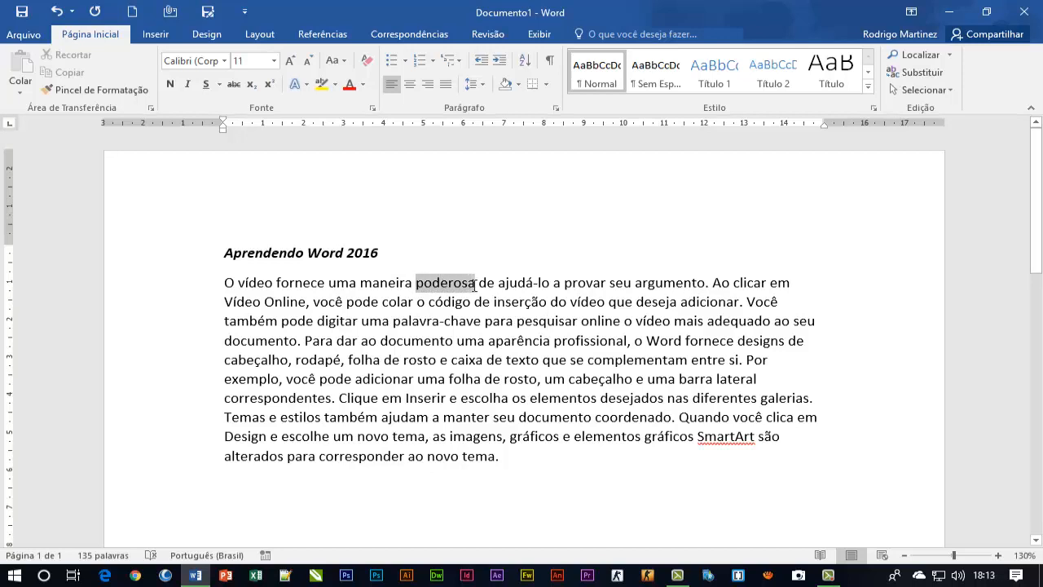
{"action": "left_click", "coordinate": [506, 321]}
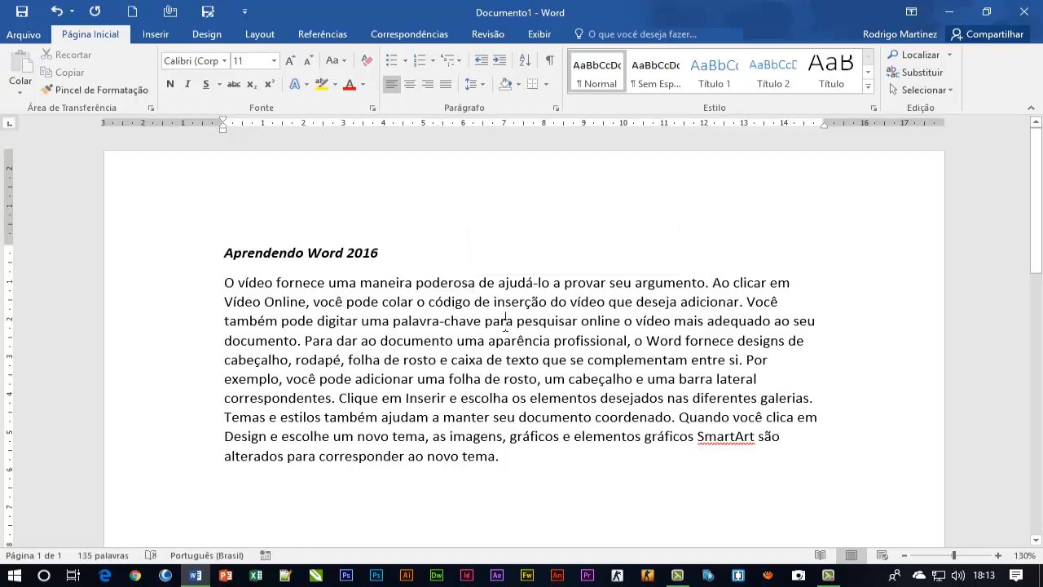
Select whole words of the paragraph one at a time, including "poderosa", "chave", "profissional", "rosto" and "diferentes", and clear the selection
{"action": "double_click", "coordinate": [445, 284]}
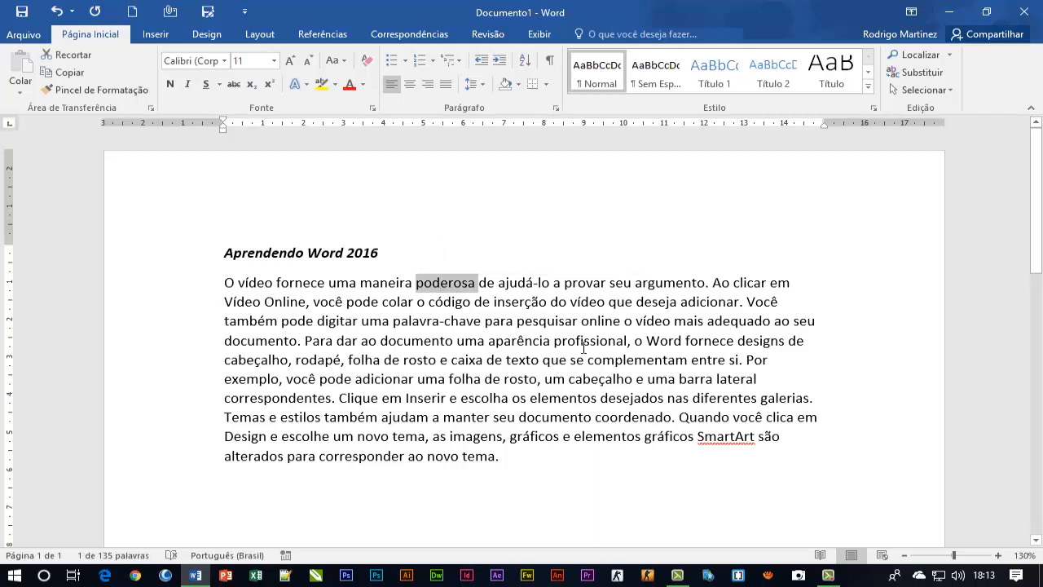
{"action": "double_click", "coordinate": [469, 322]}
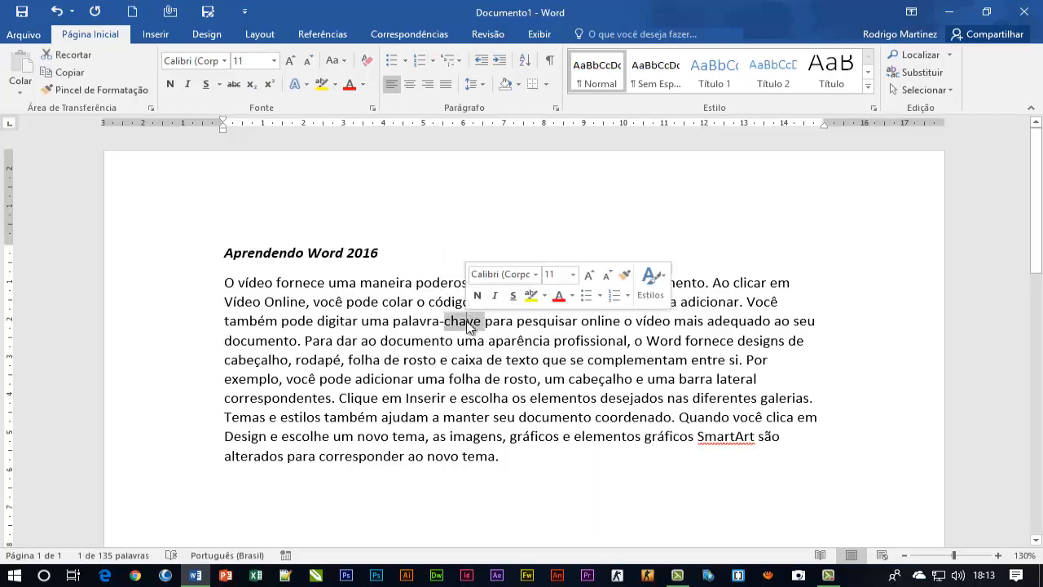
{"action": "double_click", "coordinate": [572, 342]}
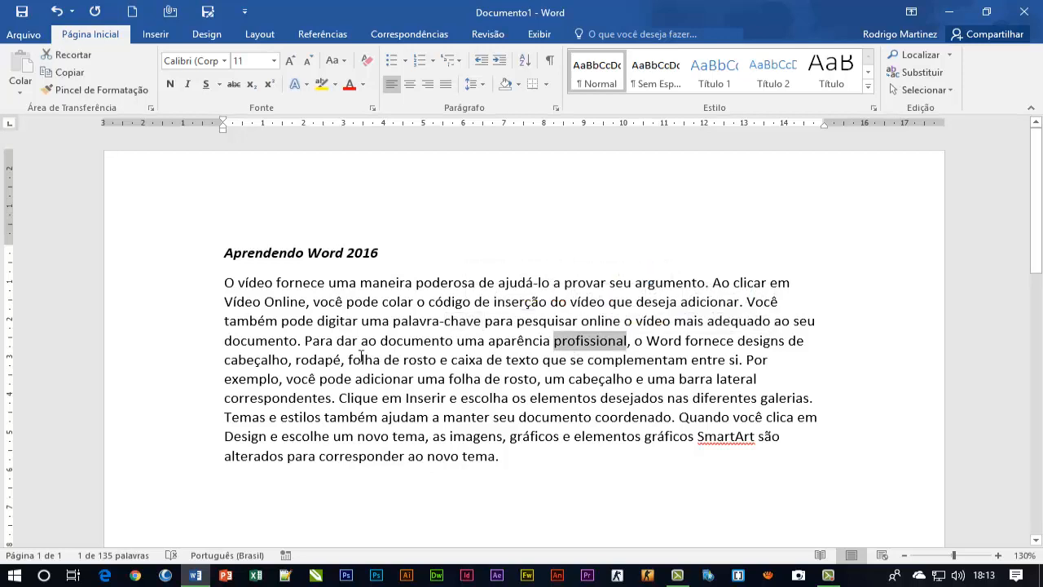
{"action": "double_click", "coordinate": [318, 343]}
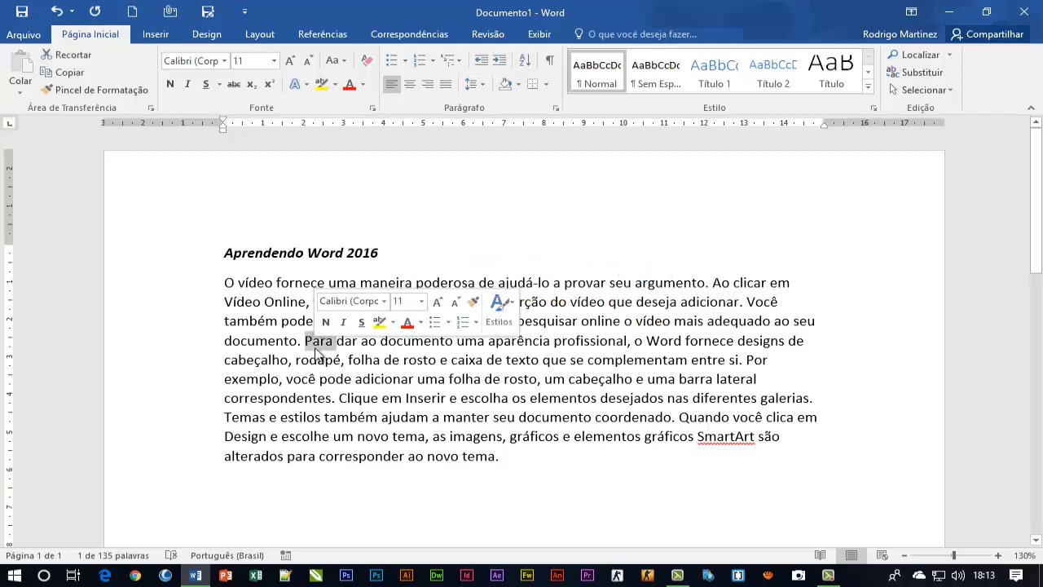
{"action": "double_click", "coordinate": [395, 378]}
{"action": "double_click", "coordinate": [520, 379]}
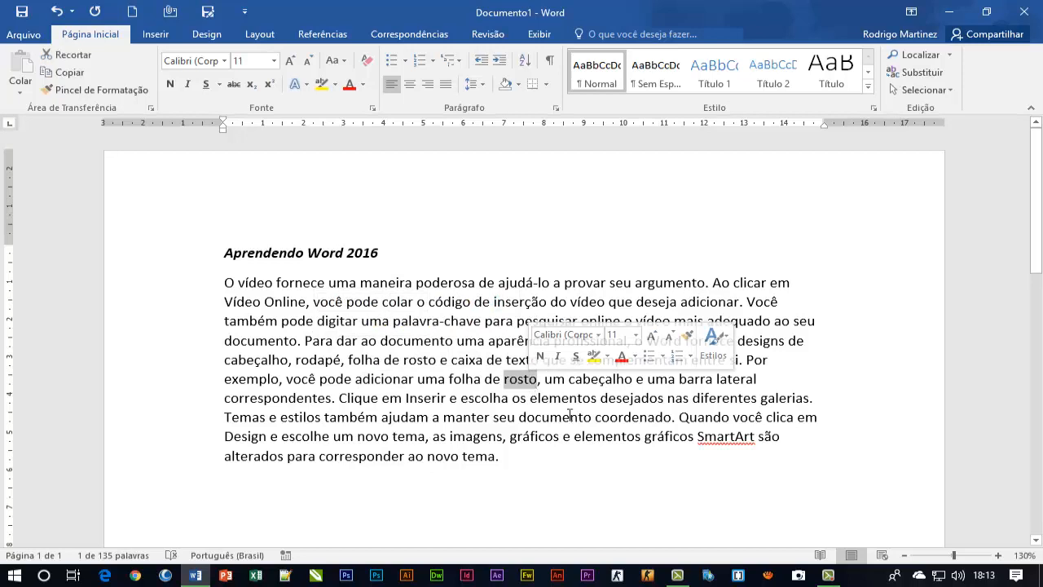
{"action": "double_click", "coordinate": [724, 398]}
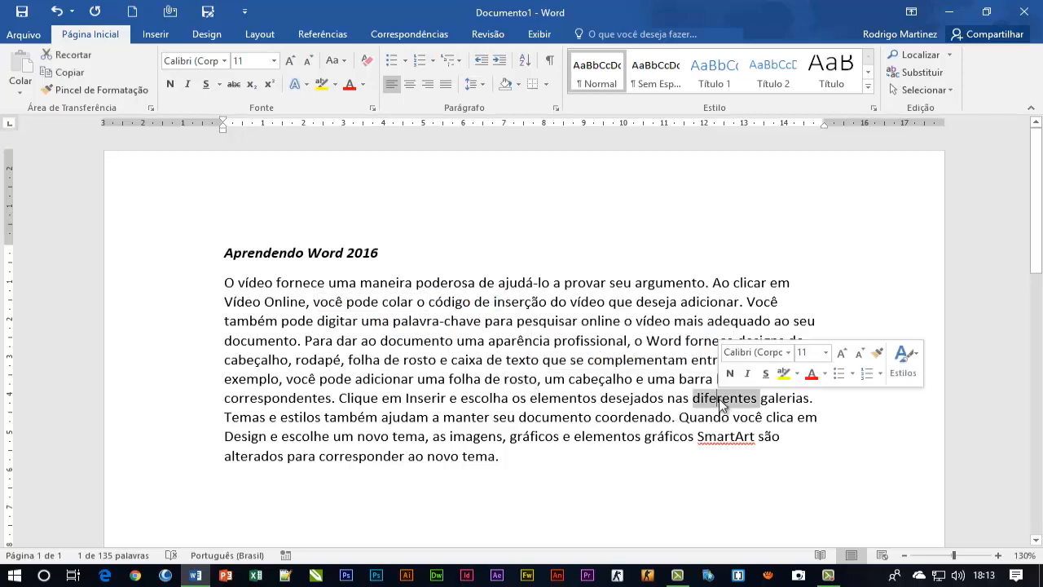
{"action": "double_click", "coordinate": [549, 321]}
{"action": "double_click", "coordinate": [445, 304]}
{"action": "left_click", "coordinate": [427, 334]}
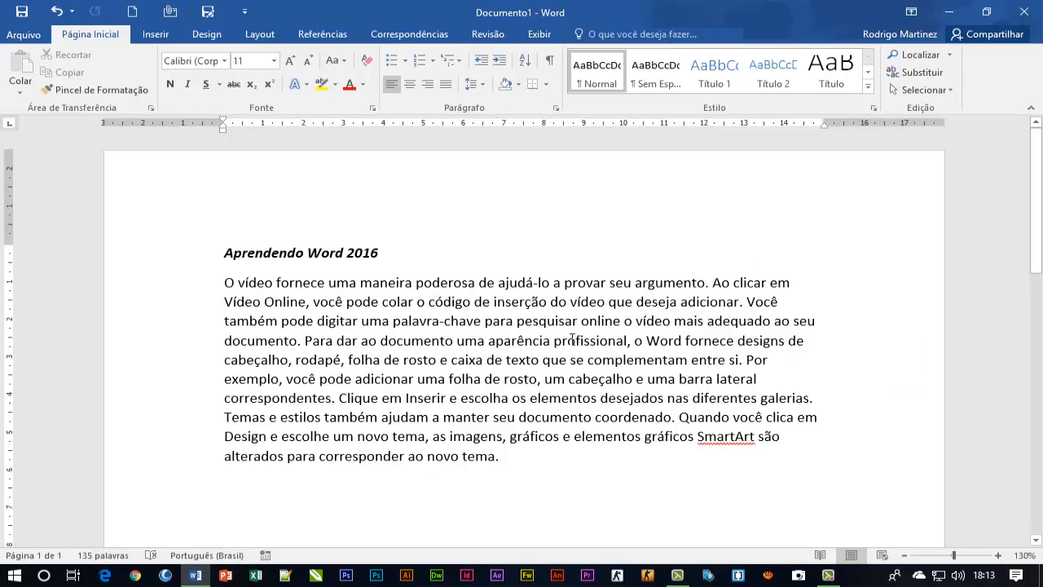
Practise selecting the entire body paragraph and only its first line, clearing the selection each time
{"action": "triple_click", "coordinate": [534, 321]}
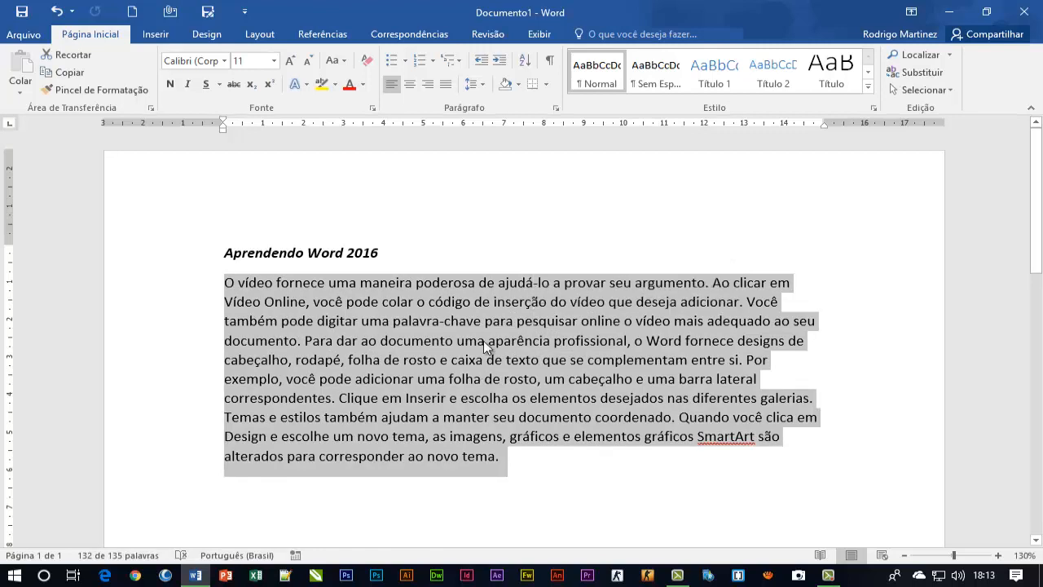
{"action": "scroll", "coordinate": [453, 370], "scroll_direction": "down", "scroll_amount": 1}
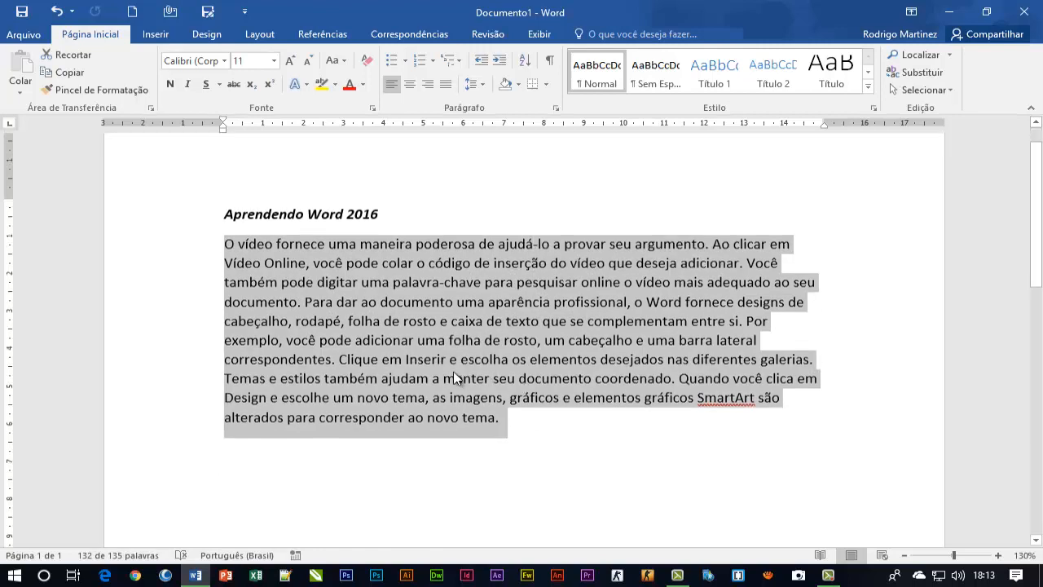
{"action": "left_click", "coordinate": [392, 332]}
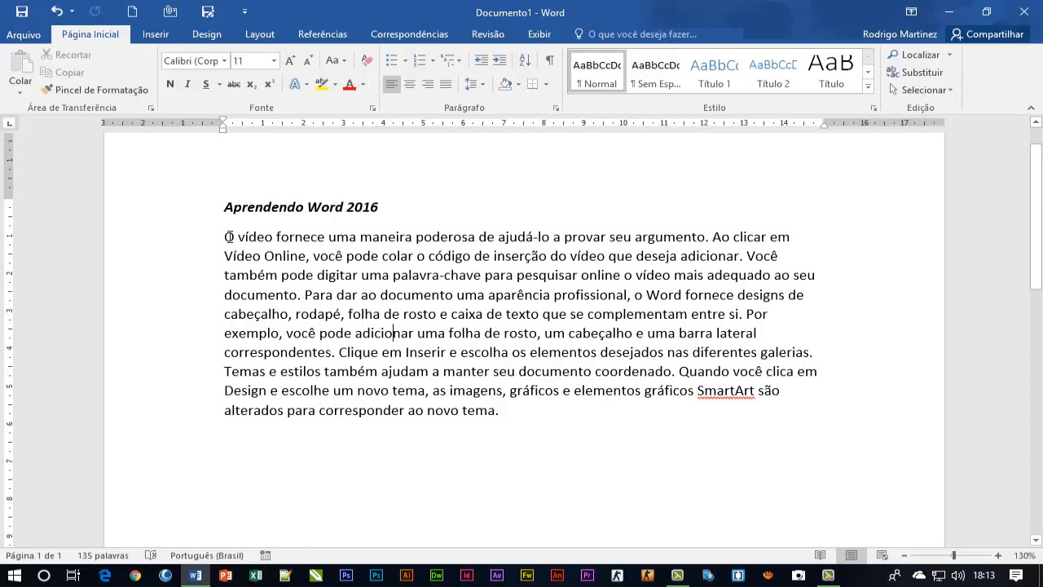
{"action": "left_click_drag", "start_coordinate": [226, 237], "coordinate": [499, 413]}
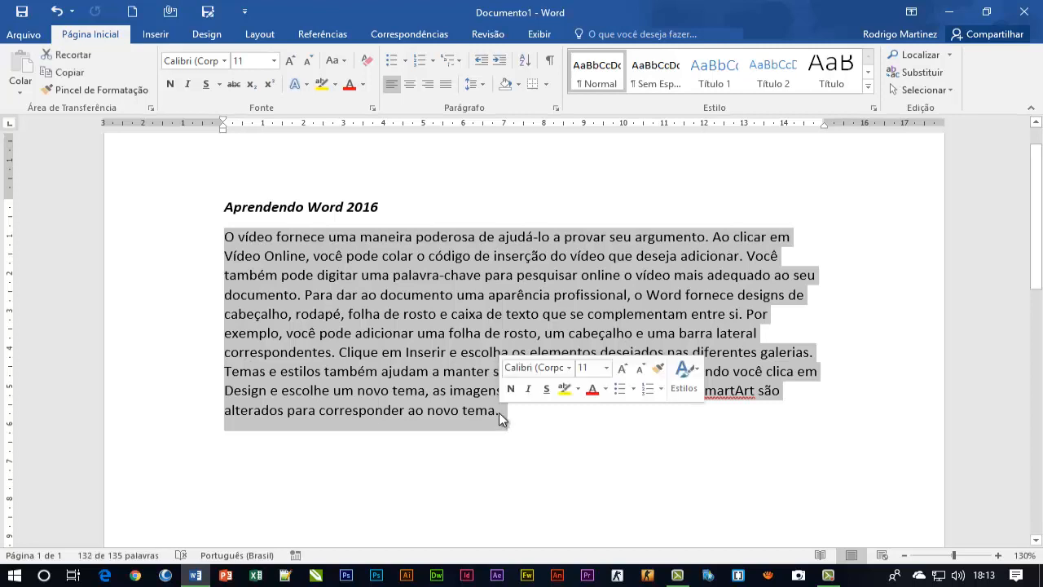
{"action": "left_click", "coordinate": [440, 258]}
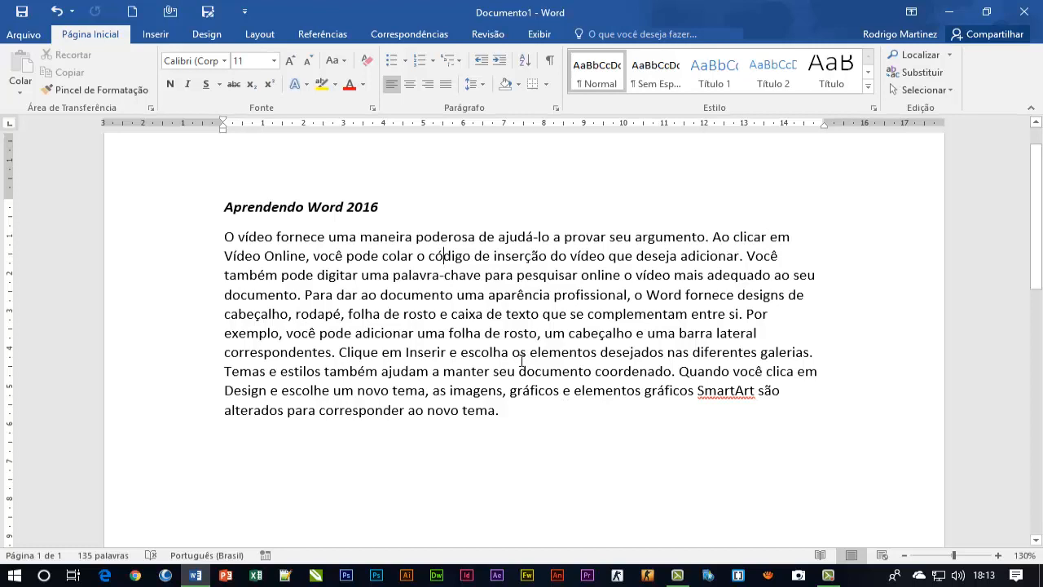
{"action": "triple_click", "coordinate": [457, 275]}
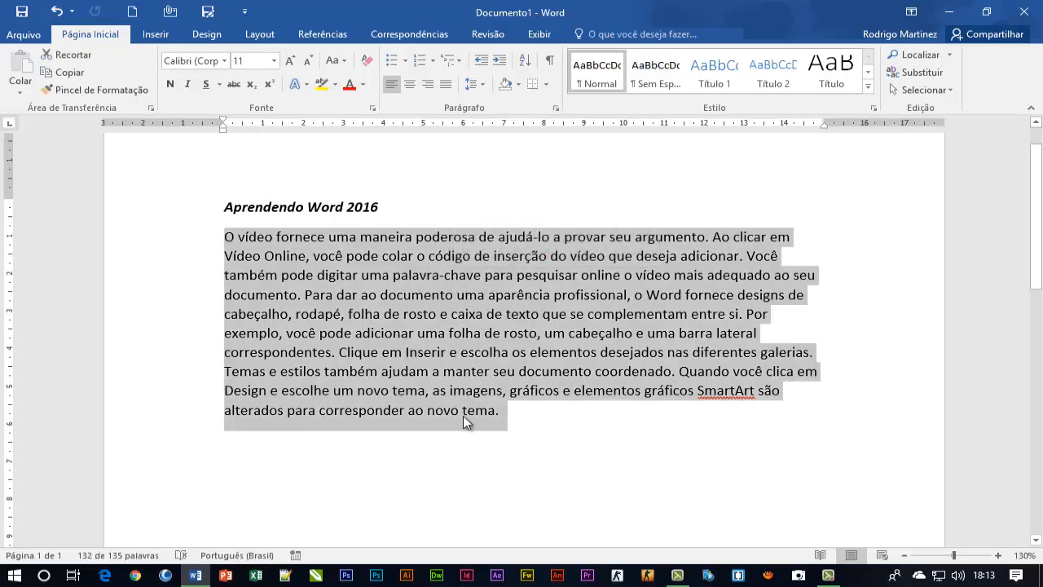
{"action": "left_click", "coordinate": [411, 330]}
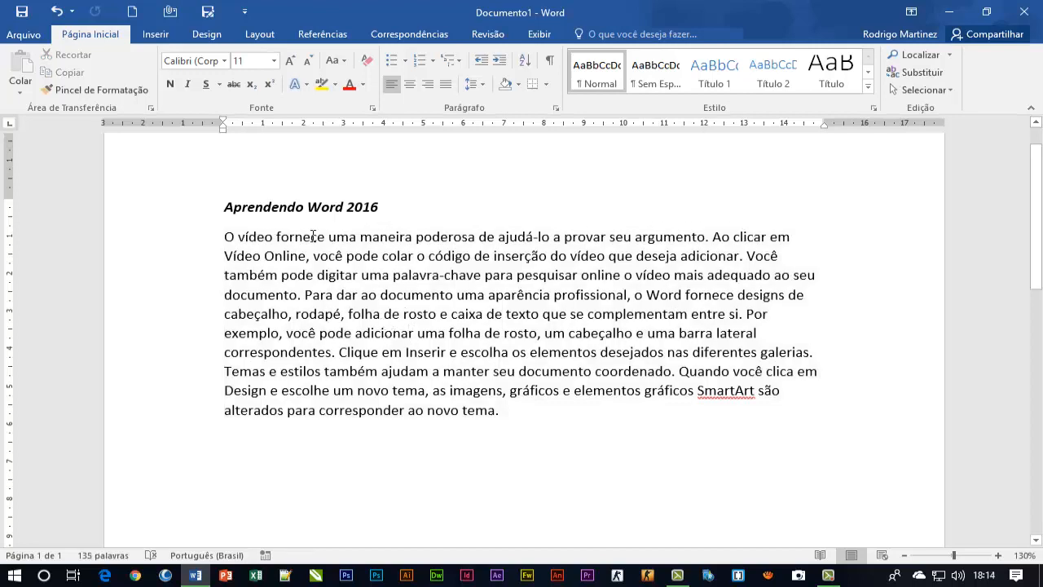
{"action": "left_click_drag", "start_coordinate": [230, 238], "coordinate": [796, 238]}
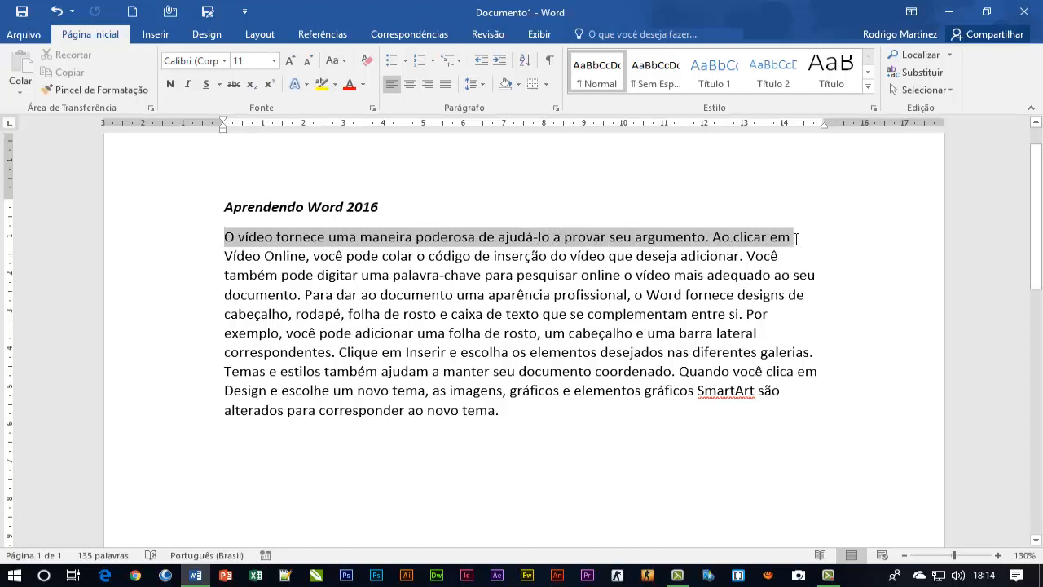
{"action": "left_click", "coordinate": [548, 351]}
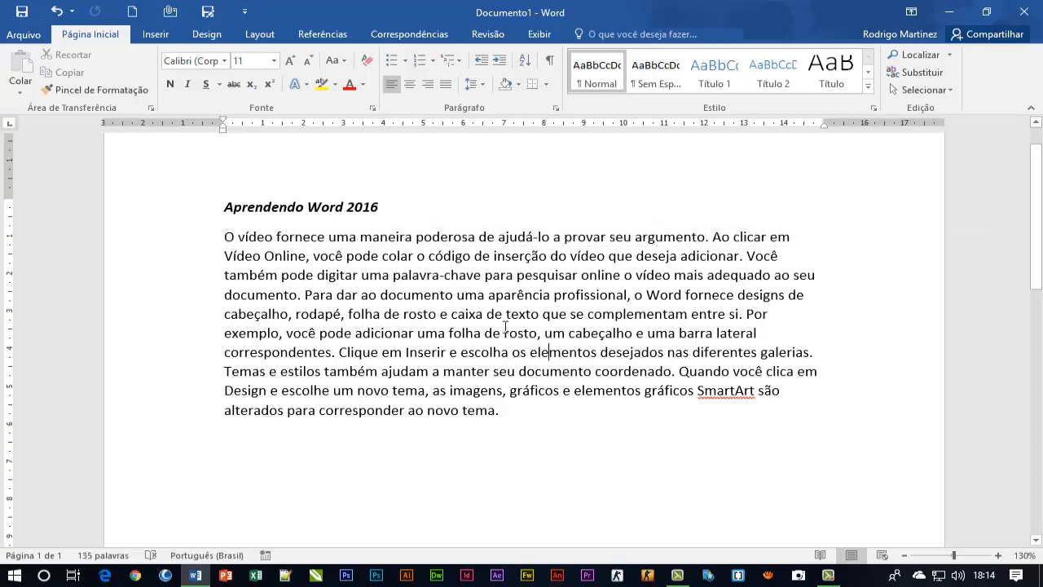
Select several single lines of the body paragraph one at a time, select its first eight lines together, and clear the selection
{"action": "left_click", "coordinate": [153, 246]}
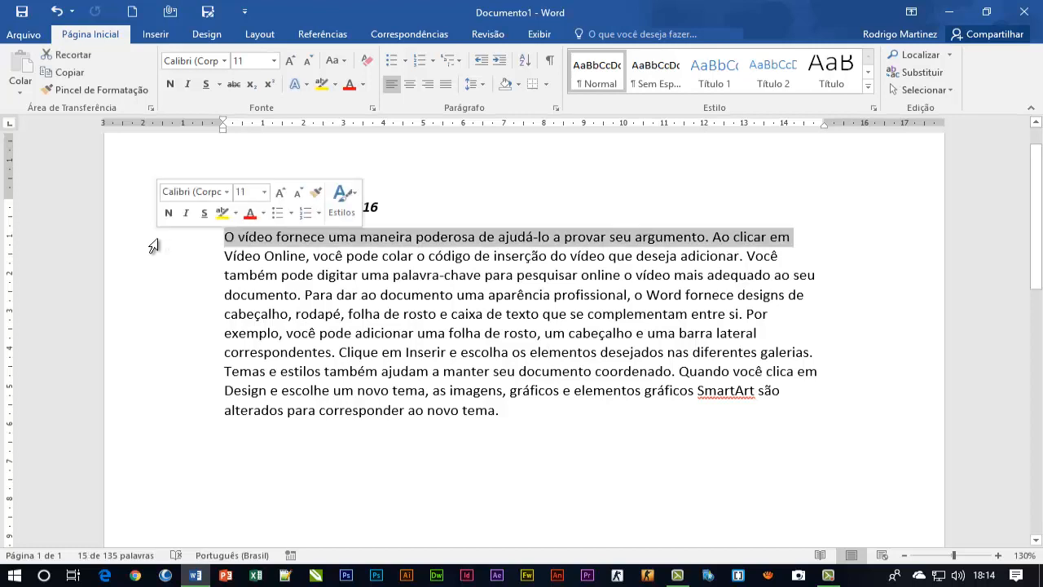
{"action": "left_click", "coordinate": [157, 277]}
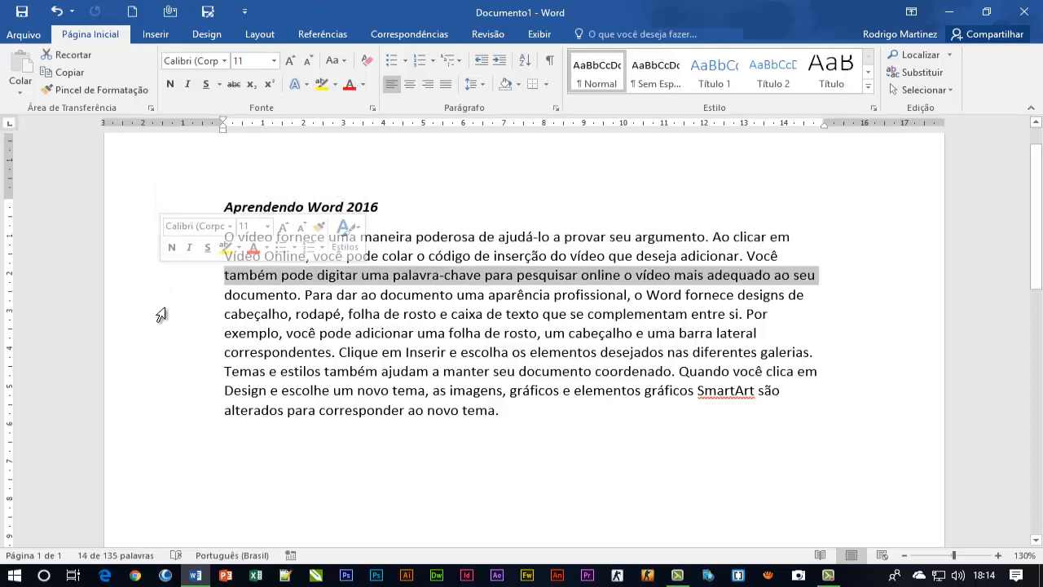
{"action": "left_click", "coordinate": [162, 314]}
{"action": "left_click", "coordinate": [161, 352]}
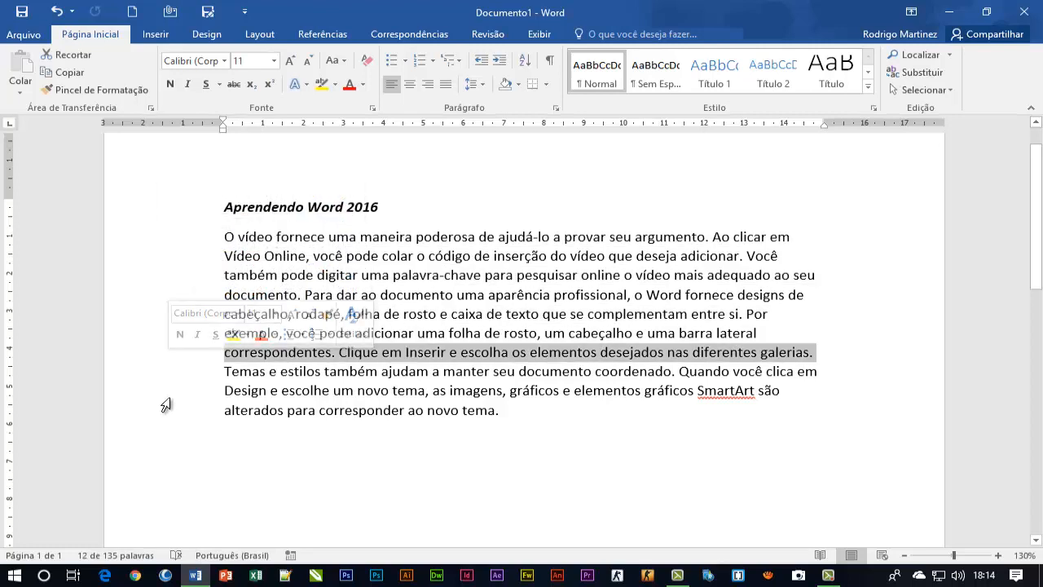
{"action": "left_click", "coordinate": [163, 391]}
{"action": "left_click", "coordinate": [185, 277]}
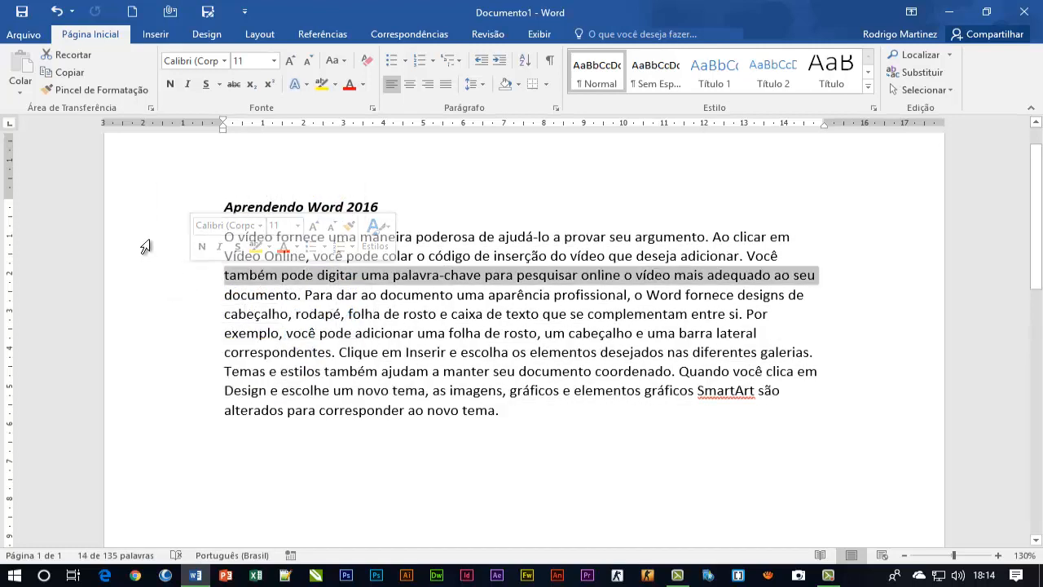
{"action": "left_click_drag", "start_coordinate": [145, 246], "coordinate": [154, 361]}
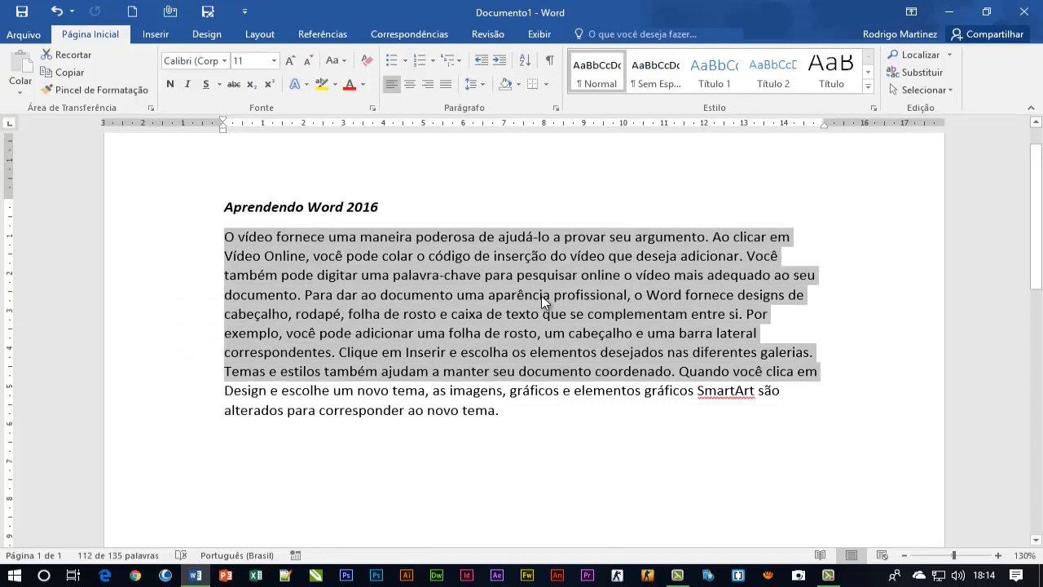
{"action": "left_click", "coordinate": [544, 299]}
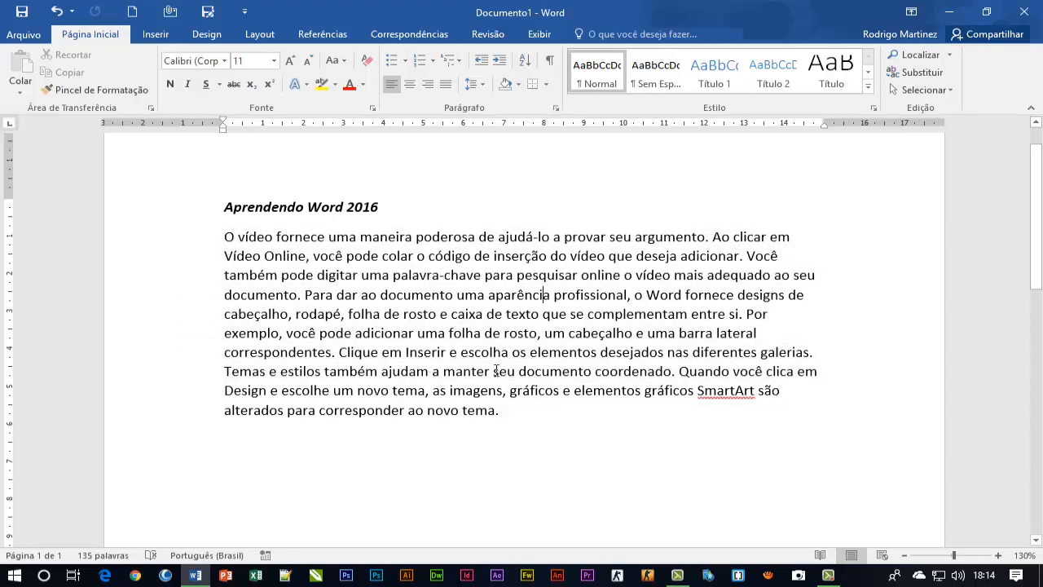
Place the insertion point at "aparência" and move it one line up to just before "chave" in "palavra-chave"
{"action": "left_click", "coordinate": [492, 296]}
{"action": "key", "text": "Left"}
{"action": "key", "text": "Left"}
{"action": "key", "text": "Up"}
{"action": "key", "text": "Left"}
{"action": "key", "text": "Left"}
{"action": "key", "text": "Left"}
{"action": "key", "text": "Left"}
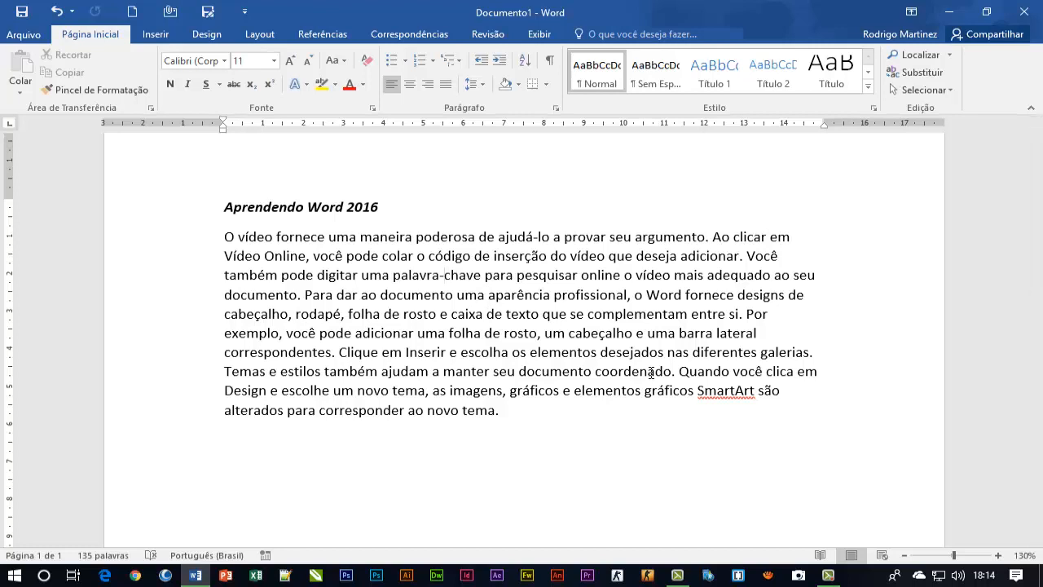
Extend the selection character by character from "chave" to the start of "pesquisar", shrinking and growing it again by single characters
{"action": "key", "text": "shift+Right"}
{"action": "key", "text": "shift+Right"}
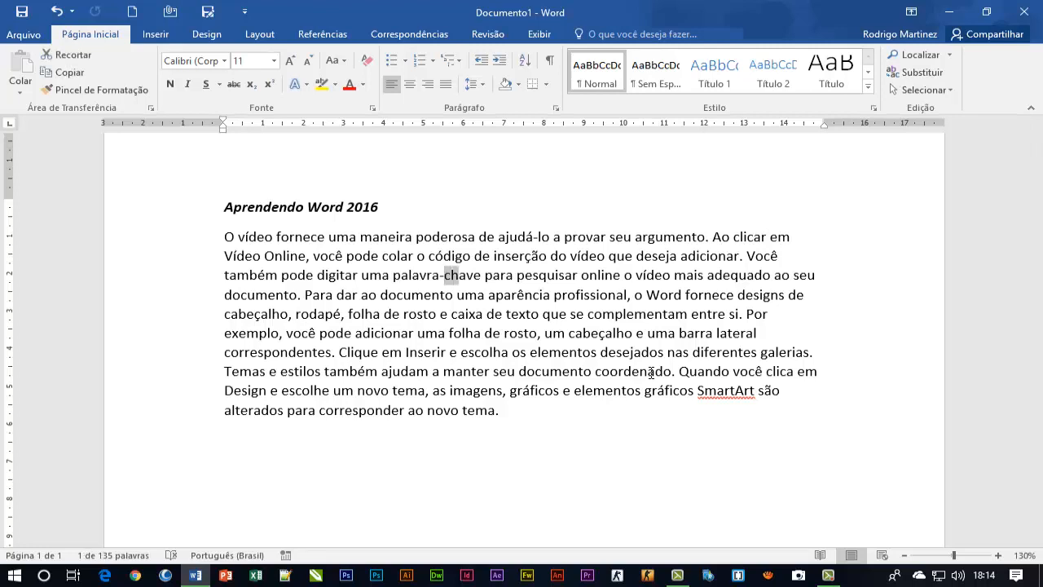
{"action": "key", "text": "shift+Right"}
{"action": "key", "text": "shift+Right"}
{"action": "key", "text": "shift+Right"}
{"action": "key", "text": "shift+Right"}
{"action": "key", "text": "shift+Right"}
{"action": "key", "text": "shift+Right"}
{"action": "key", "text": "shift+Right"}
{"action": "key", "text": "shift+Right"}
{"action": "key", "text": "shift+Right"}
{"action": "key", "text": "shift+Right"}
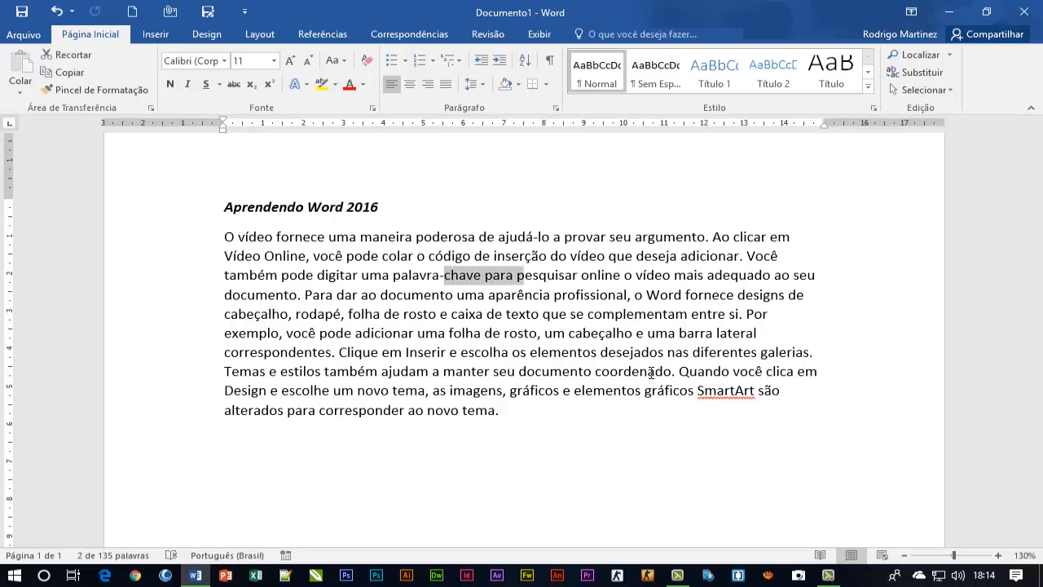
{"action": "key", "text": "shift+Right"}
{"action": "key", "text": "shift+Left"}
{"action": "key", "text": "shift+Left"}
{"action": "key", "text": "shift+Left"}
{"action": "key", "text": "shift+Left"}
{"action": "key", "text": "shift+Right"}
Extend the selection from "chave" line by line down to "folha de ro", reverse it upward to "dá-lo", and collapse it at "chave"
{"action": "key", "text": "shift+Down"}
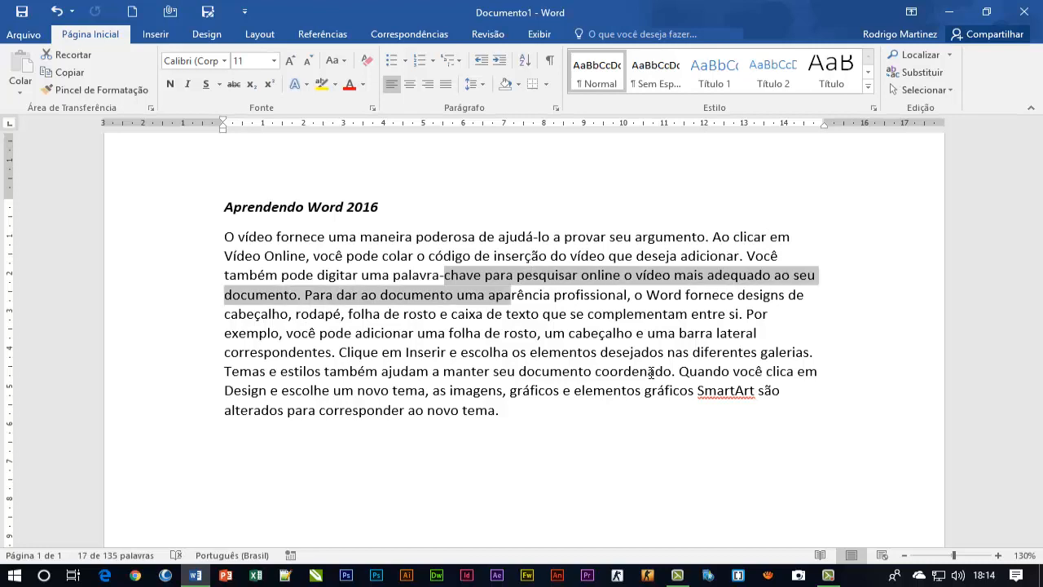
{"action": "key", "text": "shift+Down"}
{"action": "key", "text": "shift+Down"}
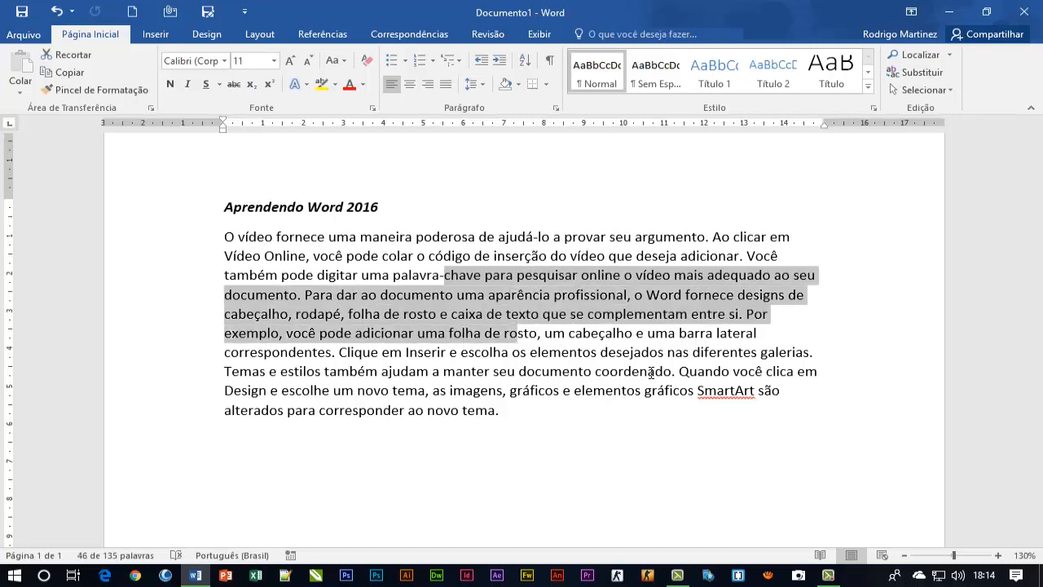
{"action": "key", "text": "shift+Up"}
{"action": "key", "text": "shift+Up"}
{"action": "key", "text": "shift+Up"}
{"action": "key", "text": "shift+Up"}
{"action": "key", "text": "shift+Up"}
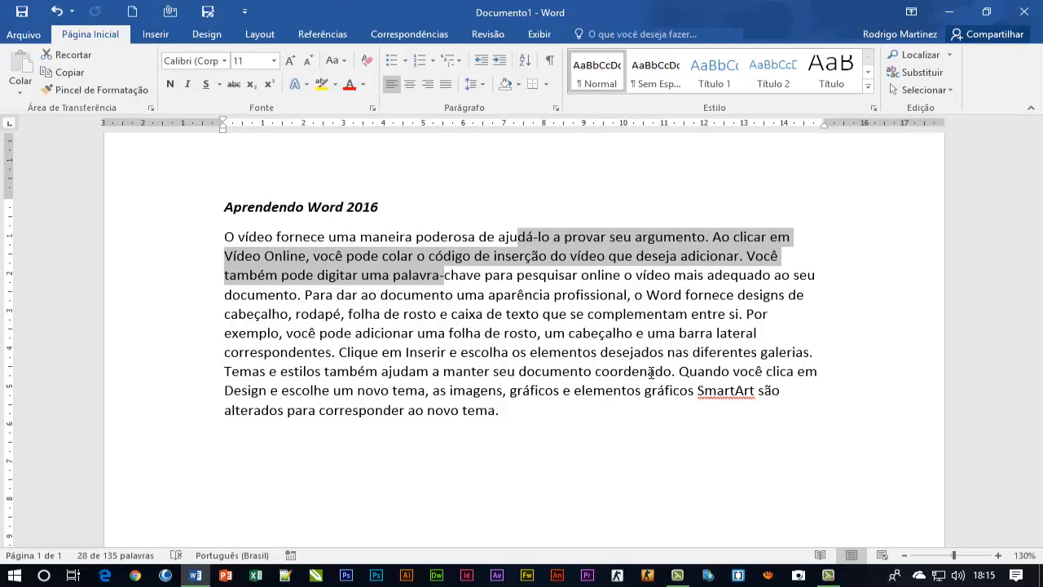
{"action": "key", "text": "shift+Down"}
{"action": "key", "text": "shift+Down"}
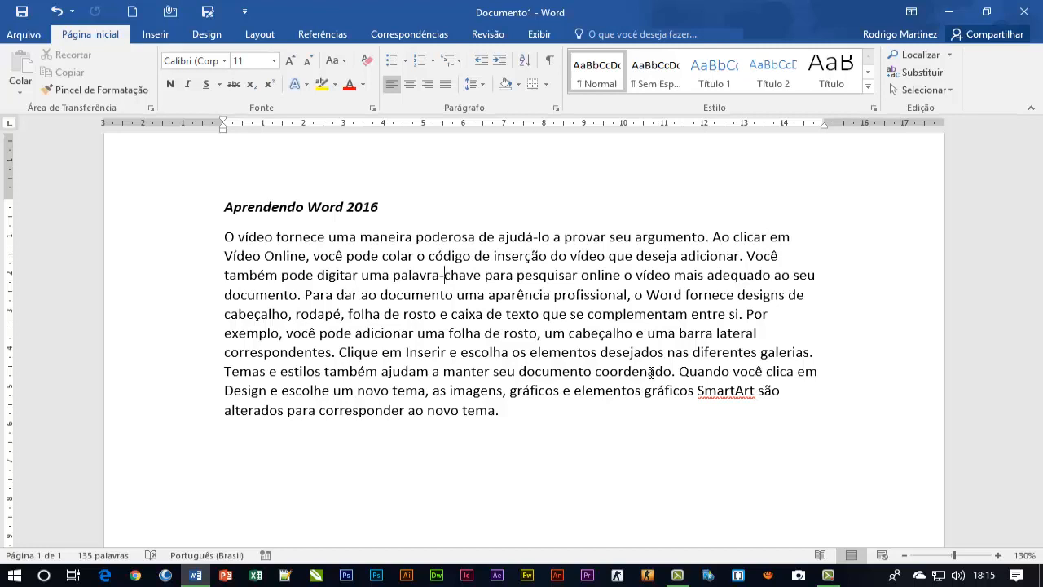
Select "chave para pesquisar online o vídeo" word by word and shrink the selection back to "chave para pesquisar"
{"action": "key", "text": "ctrl+shift+Right"}
{"action": "key", "text": "ctrl+shift+Right"}
{"action": "key", "text": "ctrl+shift+Right"}
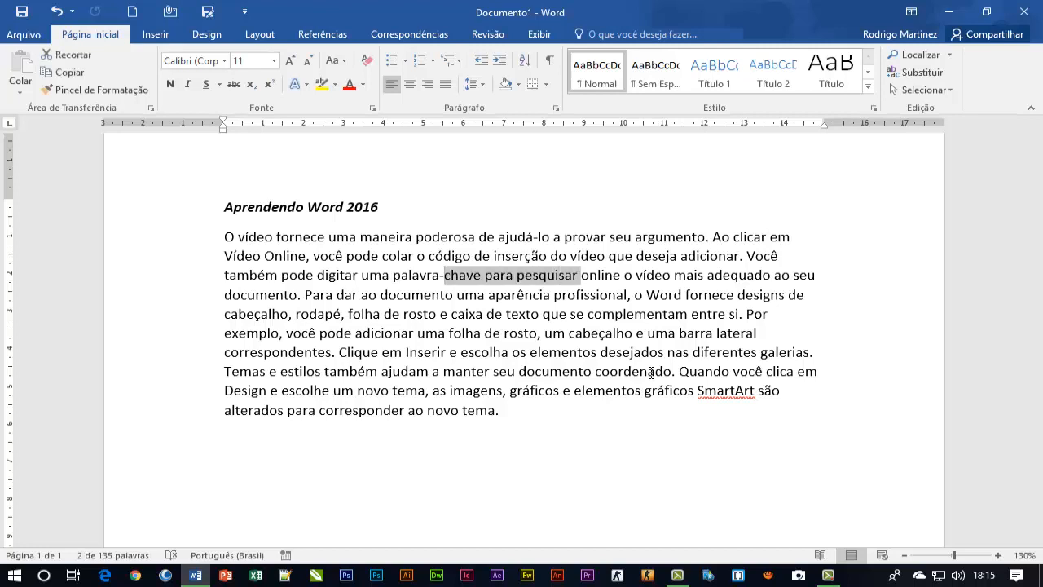
{"action": "key", "text": "ctrl+shift+Right"}
{"action": "key", "text": "ctrl+shift+Right"}
{"action": "key", "text": "ctrl+shift+Right"}
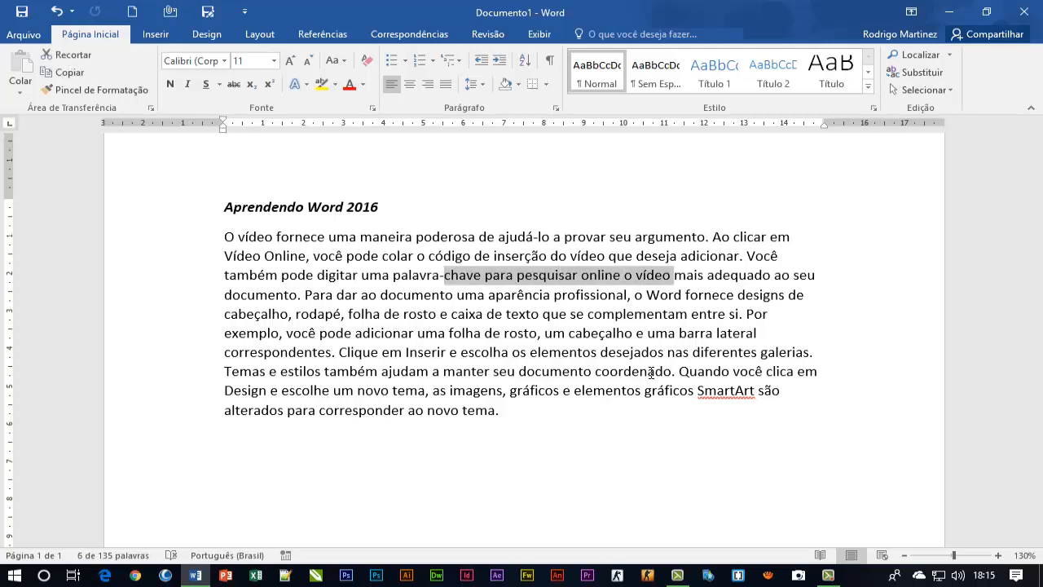
{"action": "key", "text": "ctrl+shift+Left"}
{"action": "key", "text": "ctrl+shift+Left"}
{"action": "key", "text": "ctrl+shift+Left"}
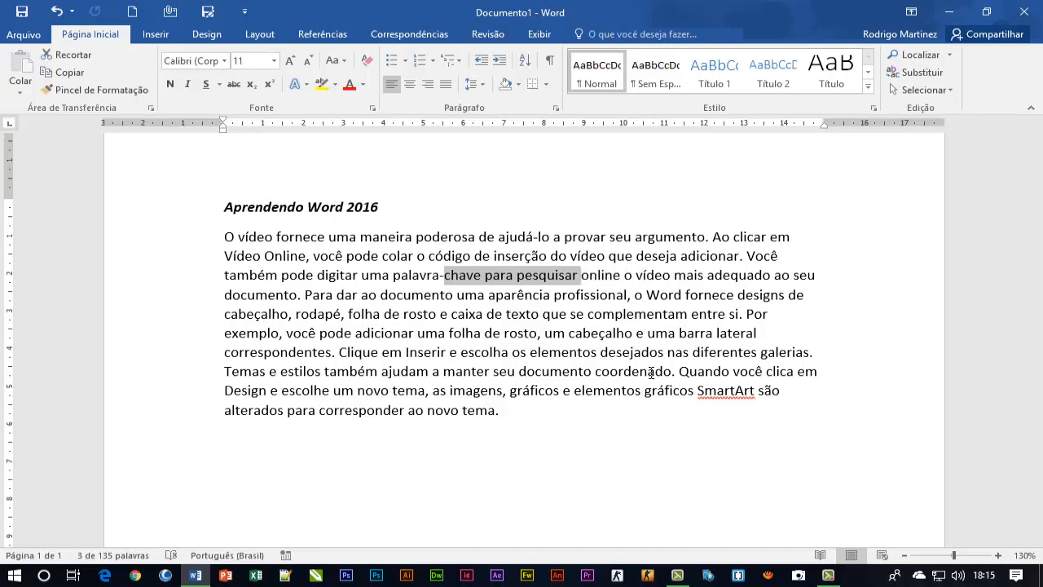
Extend the selection to the paragraph's start and to its end, and separately select the entire document, clearing each selection
{"action": "key", "text": "ctrl+shift+Up"}
{"action": "key", "text": "ctrl+shift+Down"}
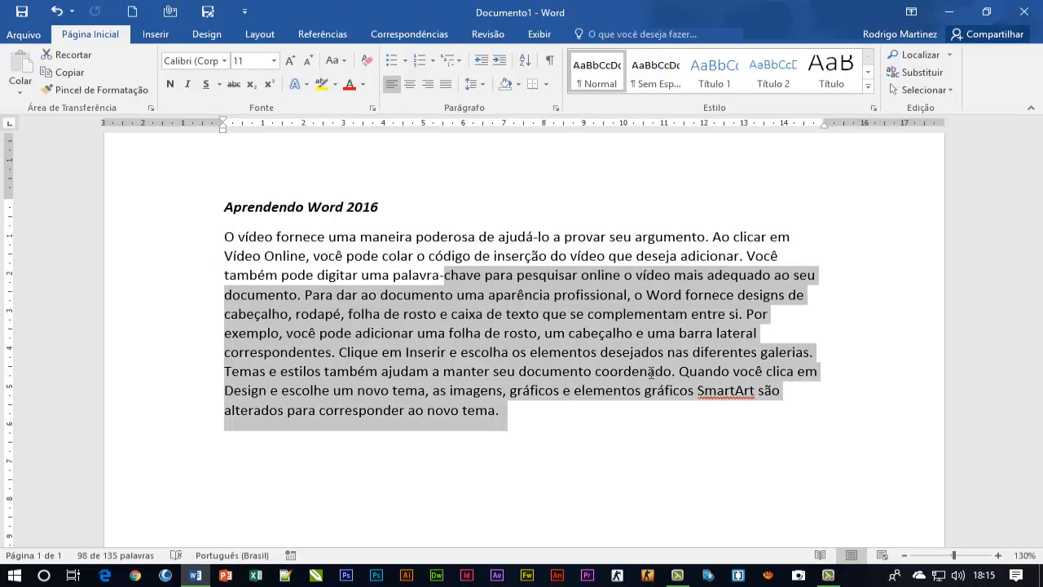
{"action": "key", "text": "Left"}
{"action": "key", "text": "Left"}
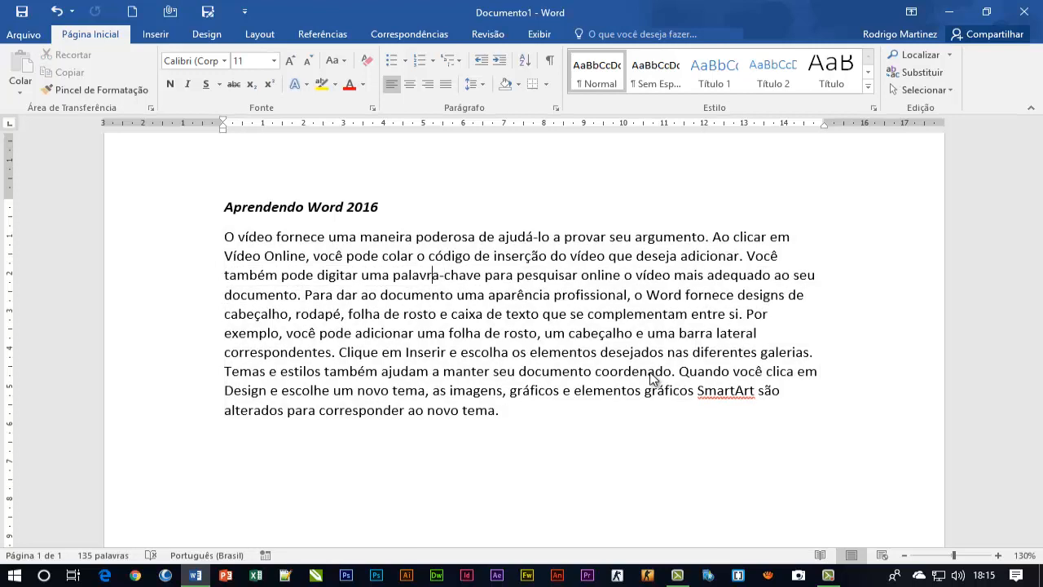
{"action": "key", "text": "Right"}
{"action": "key", "text": "Down"}
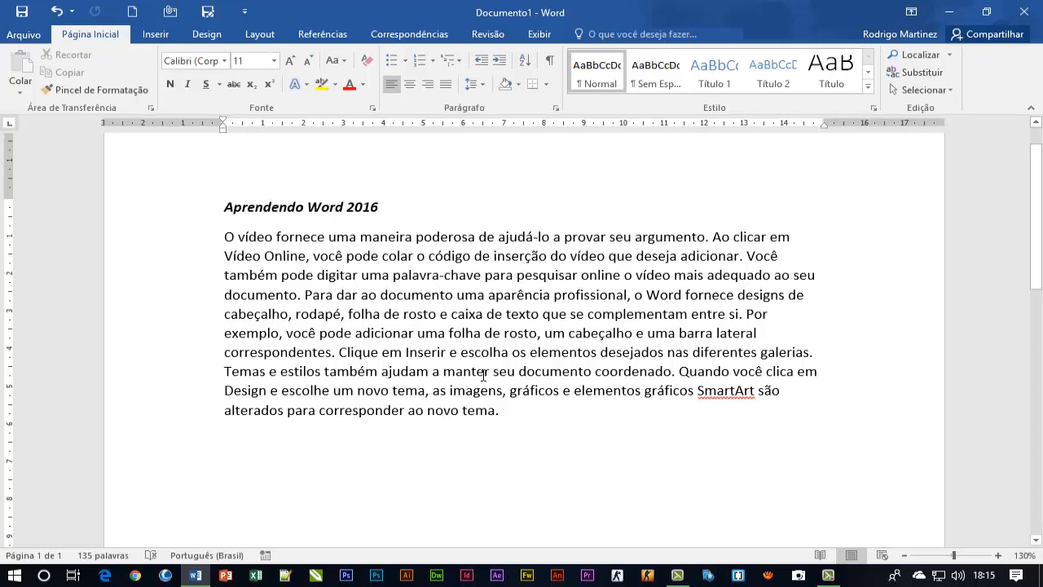
{"action": "key", "text": "ctrl+a"}
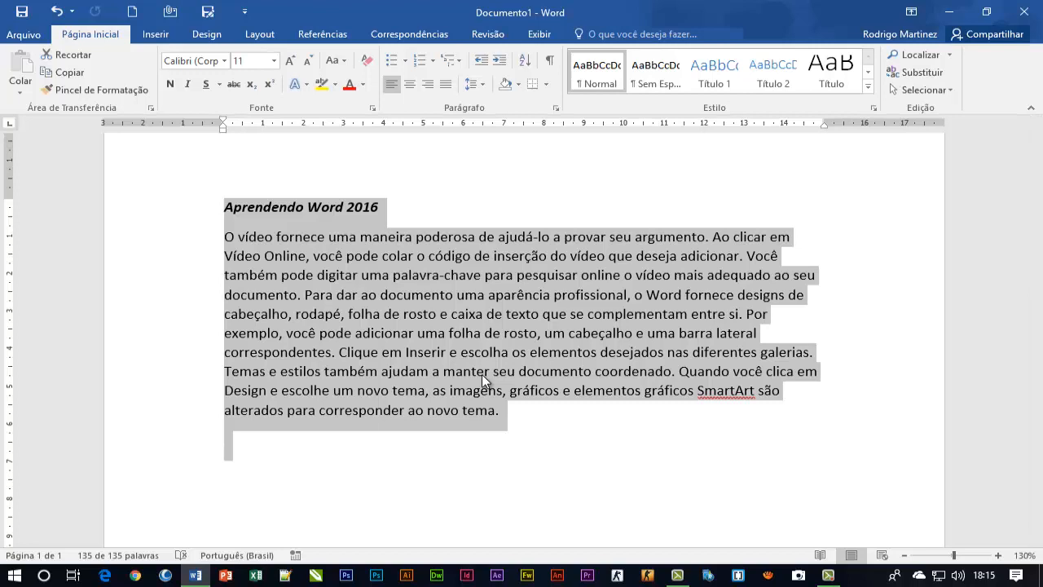
{"action": "left_click", "coordinate": [509, 314]}
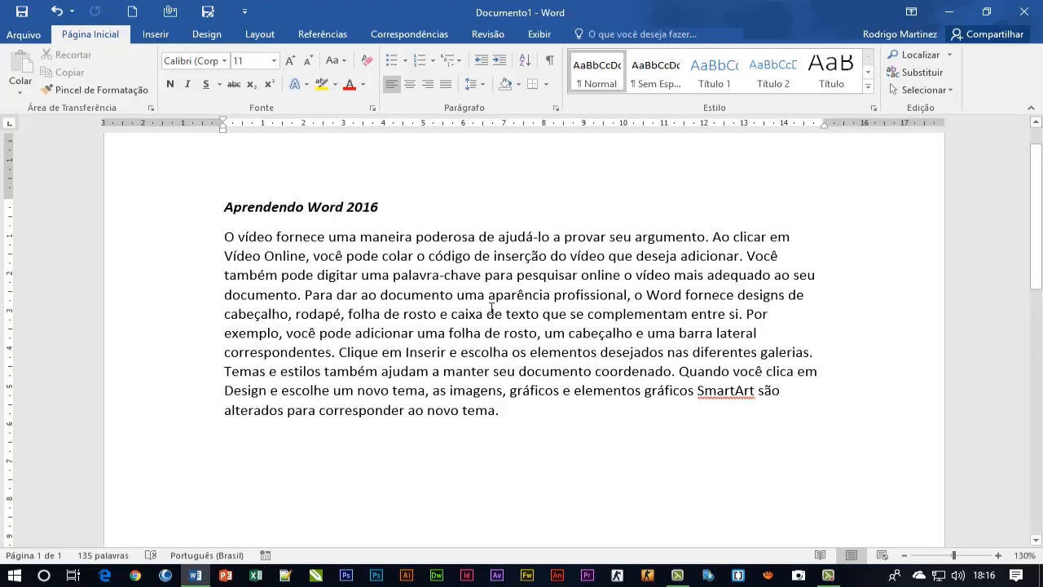
Format the word "aparência" in the body paragraph as bold, italic and red, and clear the selection
{"action": "left_click_drag", "start_coordinate": [488, 299], "coordinate": [551, 301]}
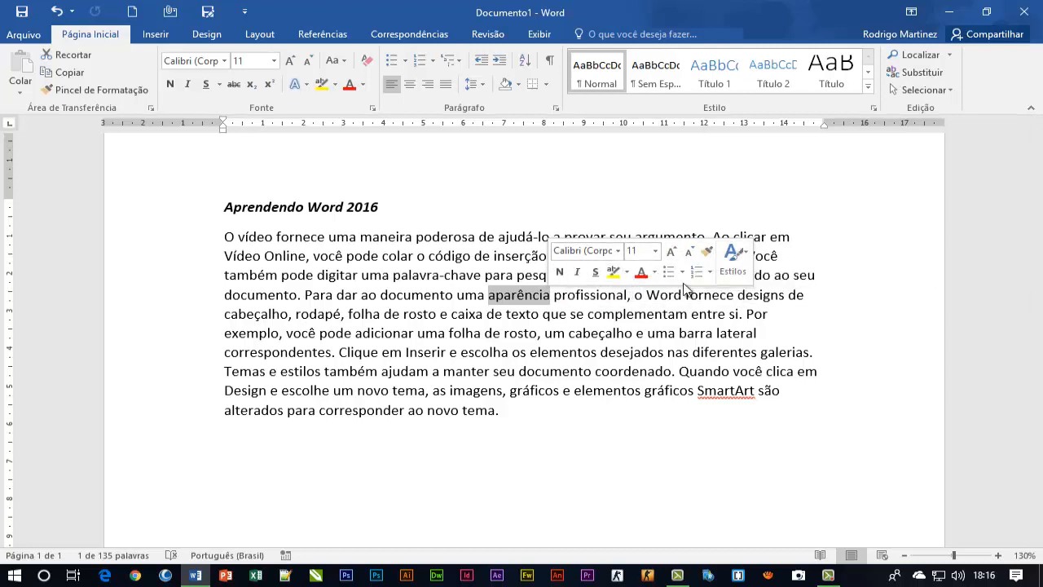
{"action": "left_click", "coordinate": [561, 272]}
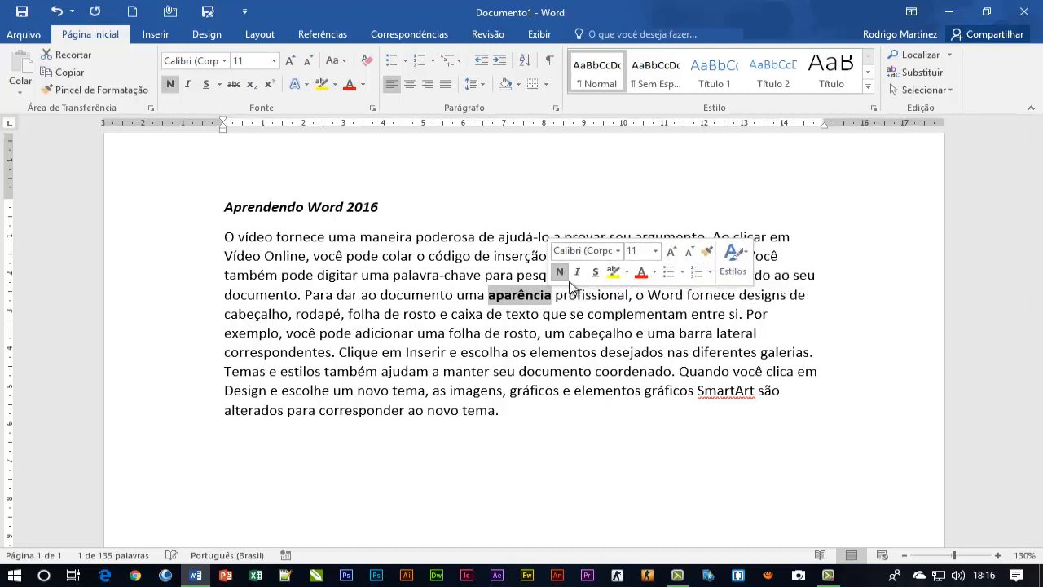
{"action": "left_click", "coordinate": [577, 272]}
{"action": "left_click", "coordinate": [641, 272]}
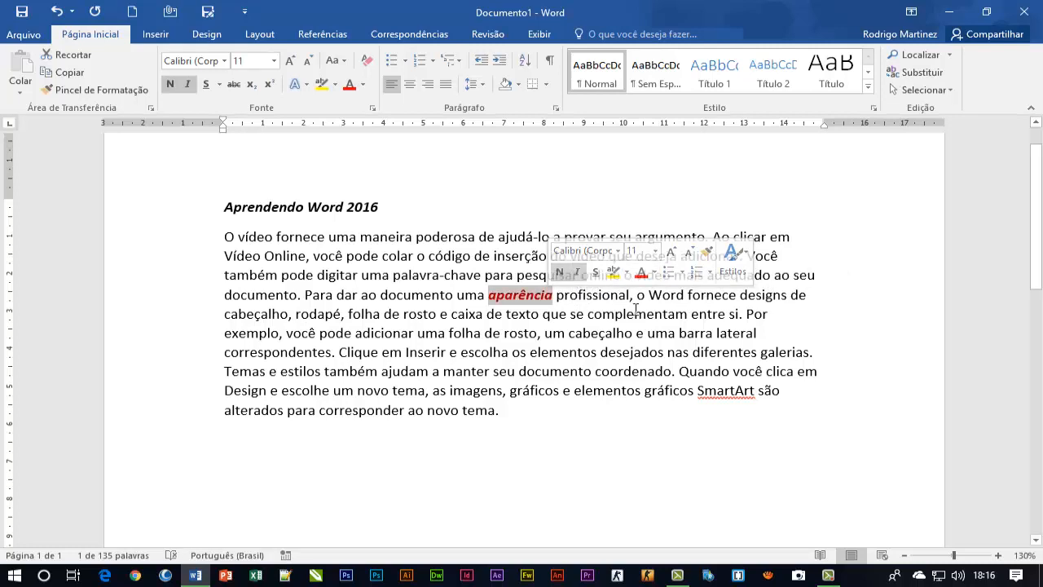
{"action": "left_click", "coordinate": [450, 313]}
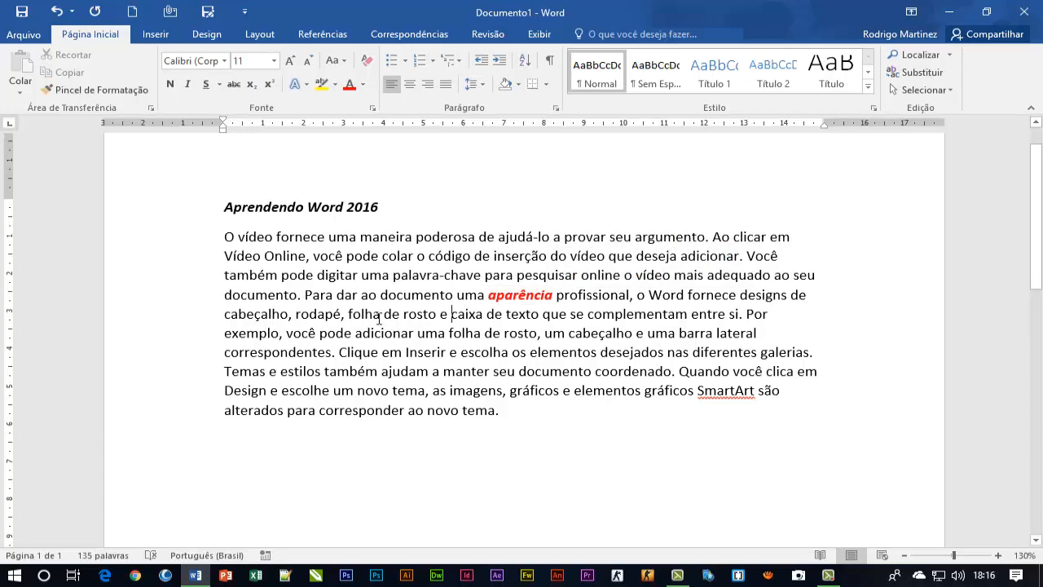
Format the word "folha" before "de rosto e caixa" as bold, italic and dark green from the theme colours, and clear the selection
{"action": "left_click_drag", "start_coordinate": [348, 316], "coordinate": [384, 318]}
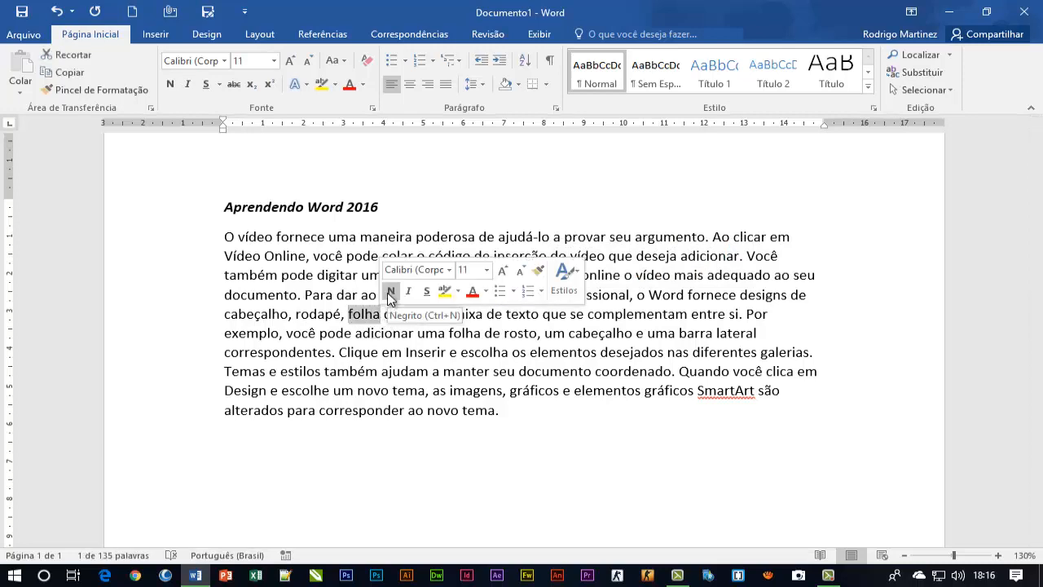
{"action": "left_click", "coordinate": [390, 292]}
{"action": "left_click", "coordinate": [408, 291]}
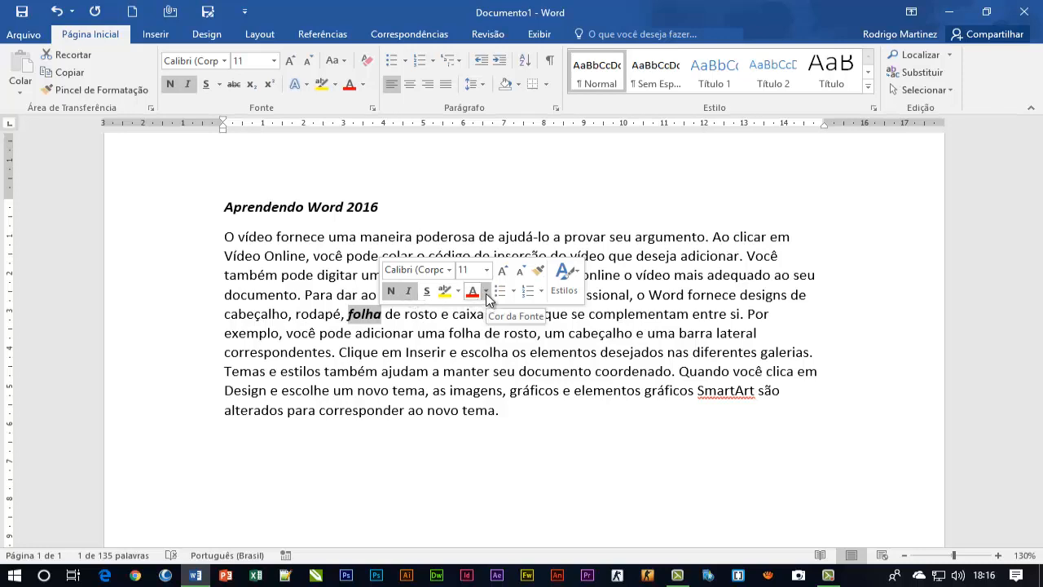
{"action": "left_click", "coordinate": [486, 295]}
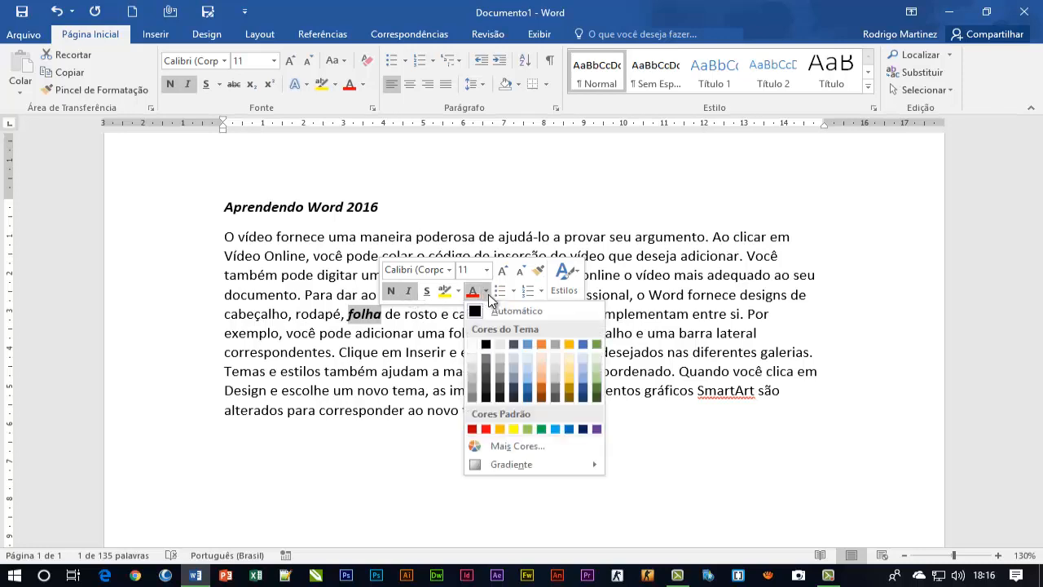
{"action": "left_click", "coordinate": [595, 385]}
{"action": "left_click", "coordinate": [502, 352]}
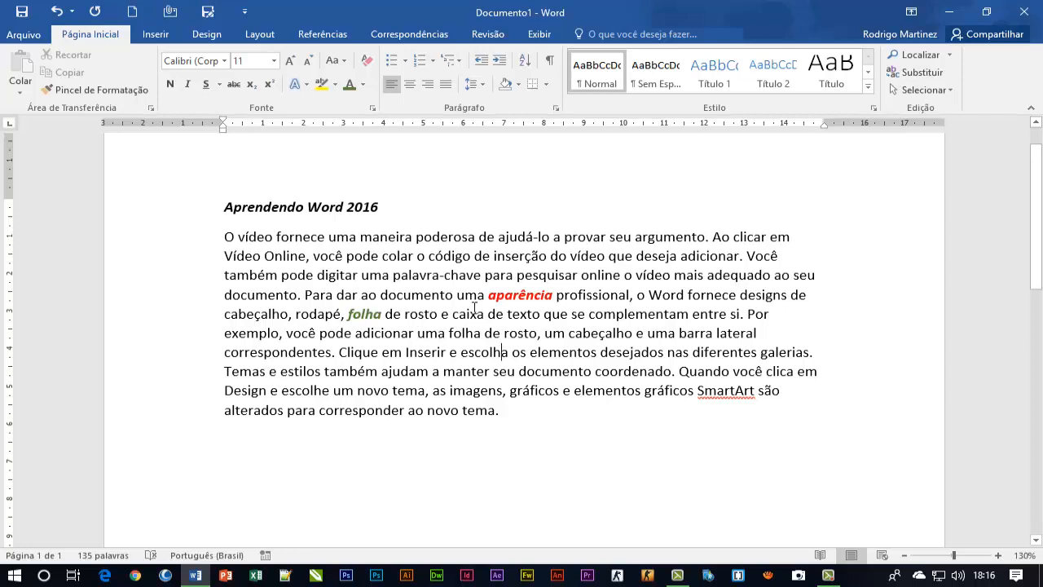
Select and deselect the word "aparência", and turn off showing the mini toolbar after selection in the general Word options
{"action": "left_click_drag", "start_coordinate": [488, 296], "coordinate": [554, 303]}
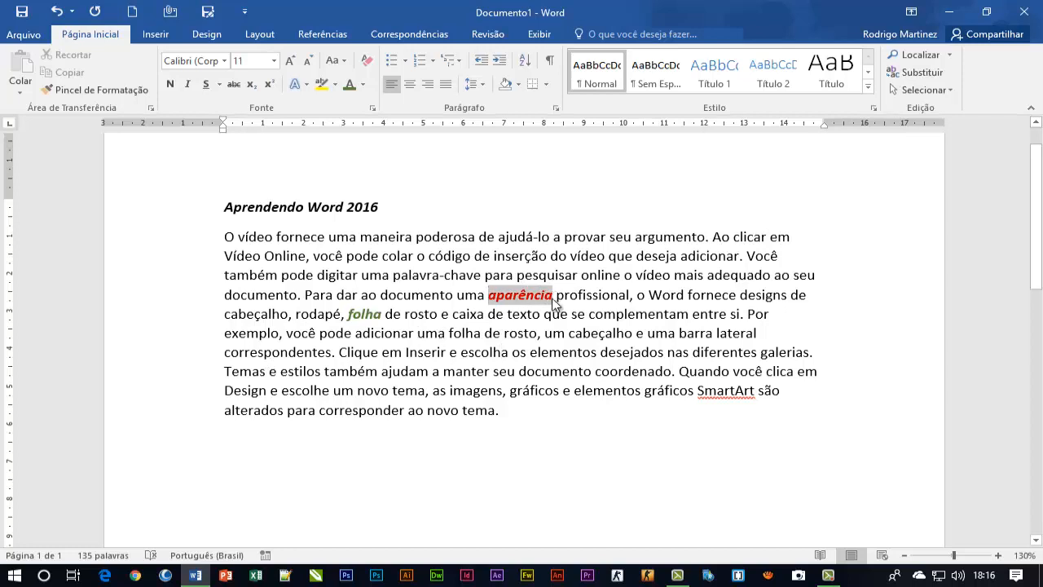
{"action": "left_click", "coordinate": [543, 333]}
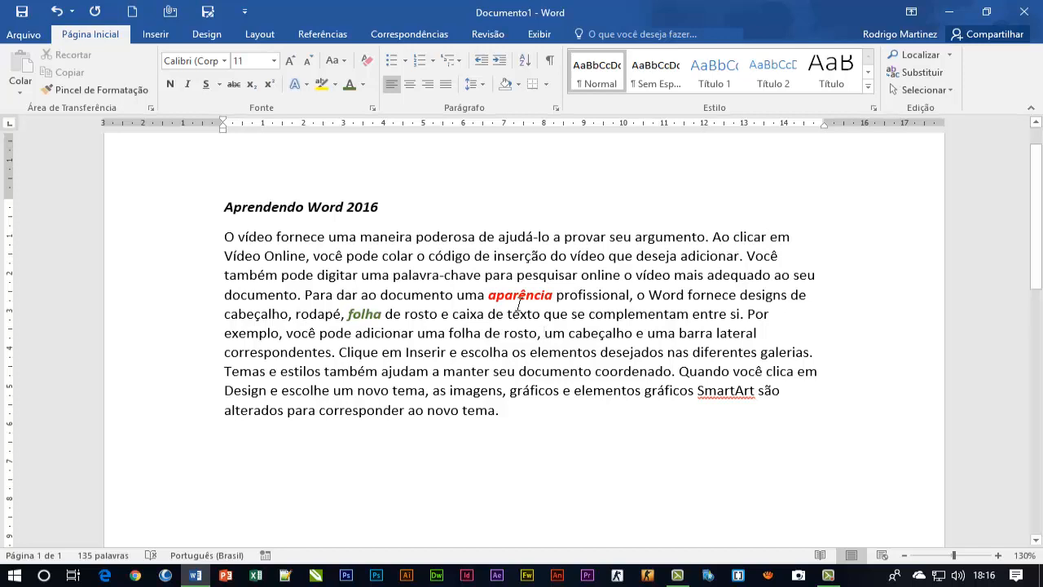
{"action": "left_click", "coordinate": [22, 36]}
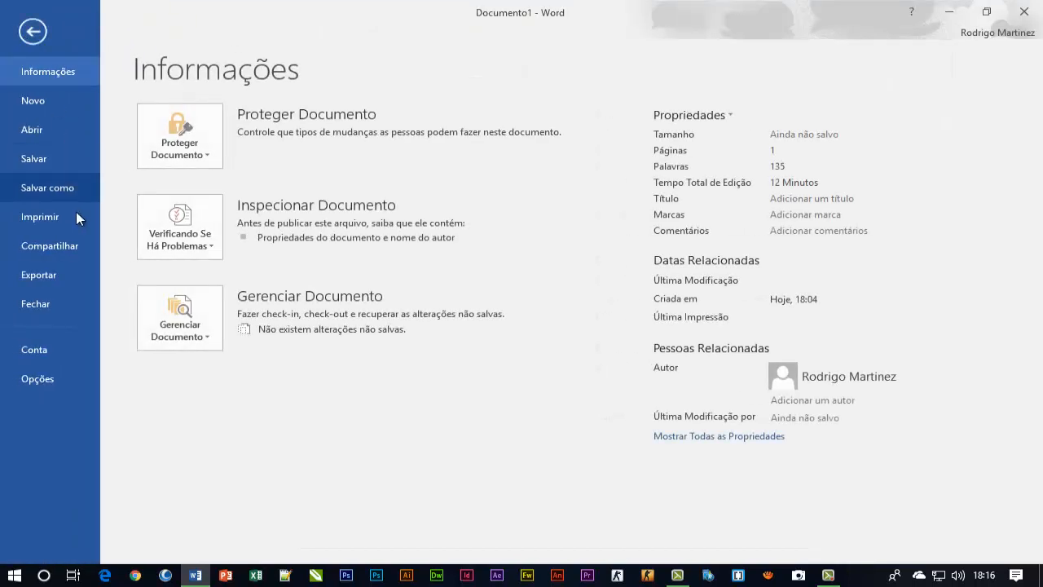
{"action": "left_click", "coordinate": [52, 379]}
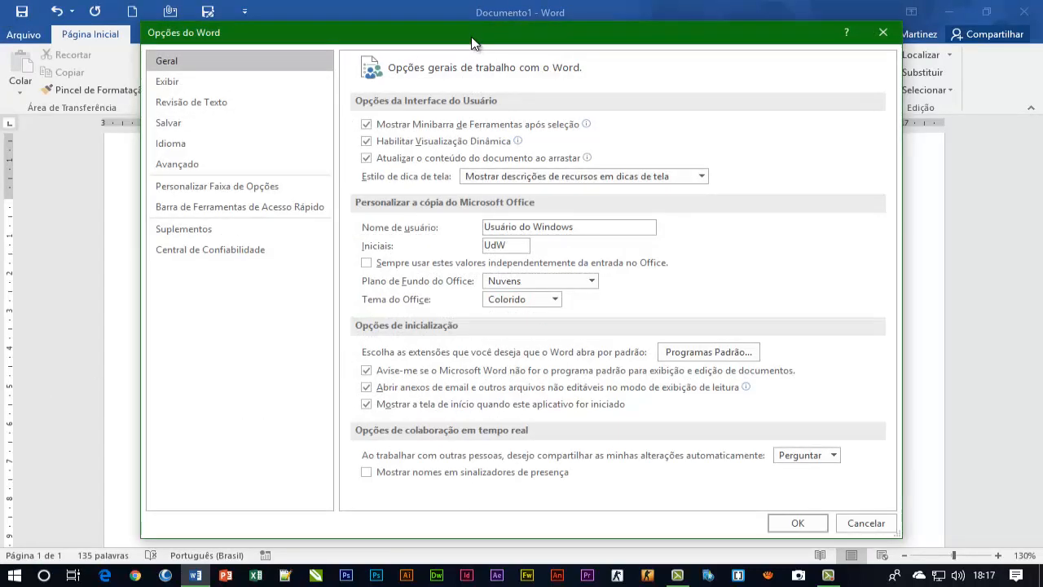
{"action": "left_click_drag", "start_coordinate": [478, 43], "coordinate": [442, 51]}
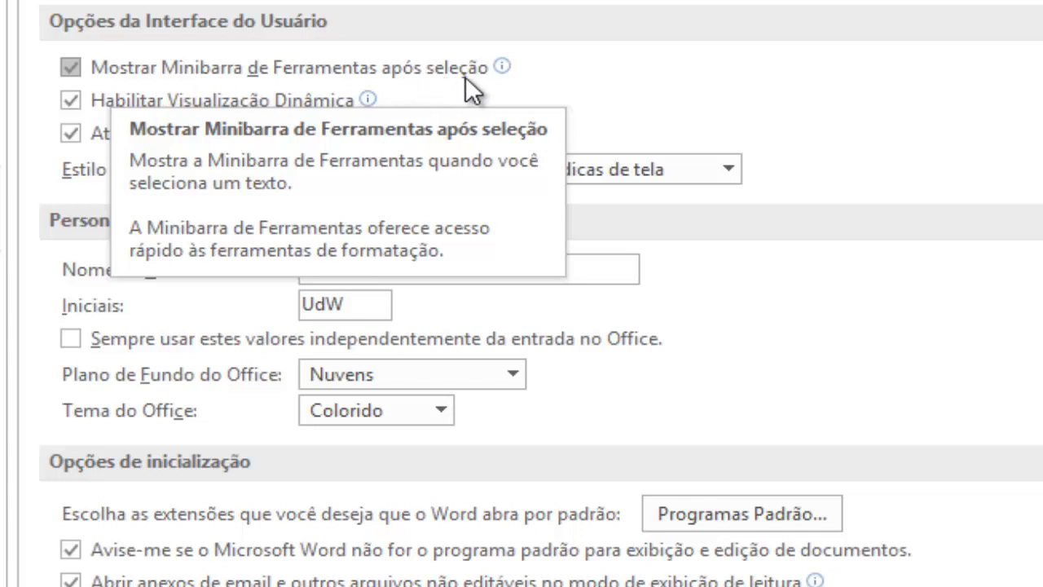
{"action": "left_click", "coordinate": [72, 67]}
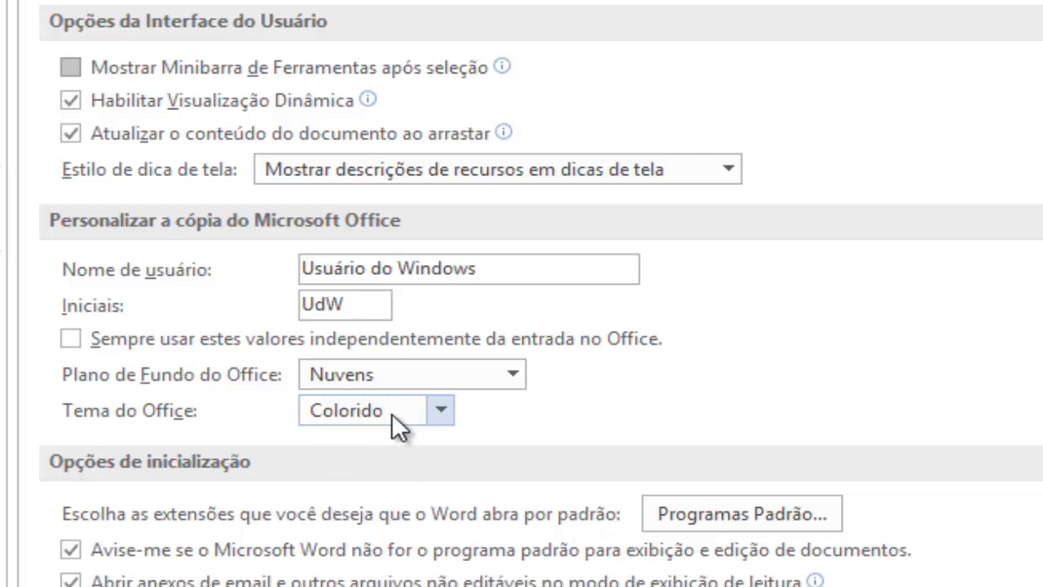
Change the Office theme to Cinza Escuro and apply it to view the document window in that theme
{"action": "left_click", "coordinate": [448, 406]}
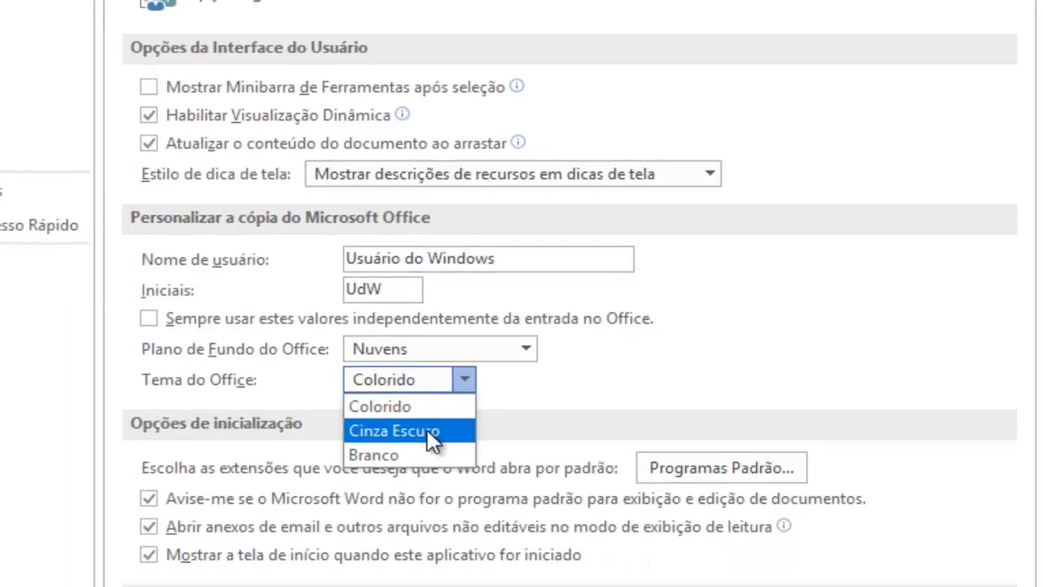
{"action": "left_click", "coordinate": [430, 438]}
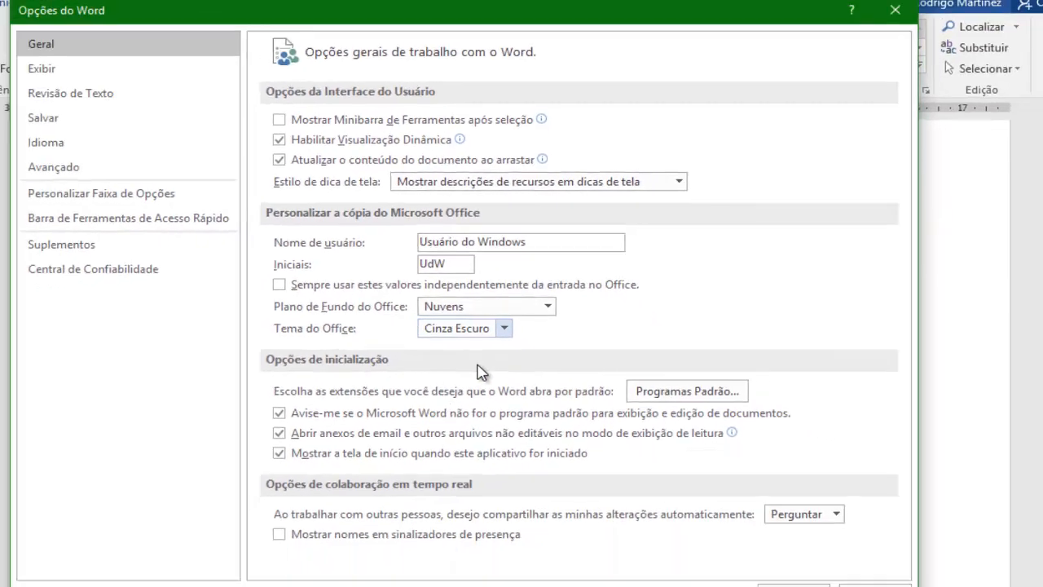
{"action": "left_click", "coordinate": [888, 586]}
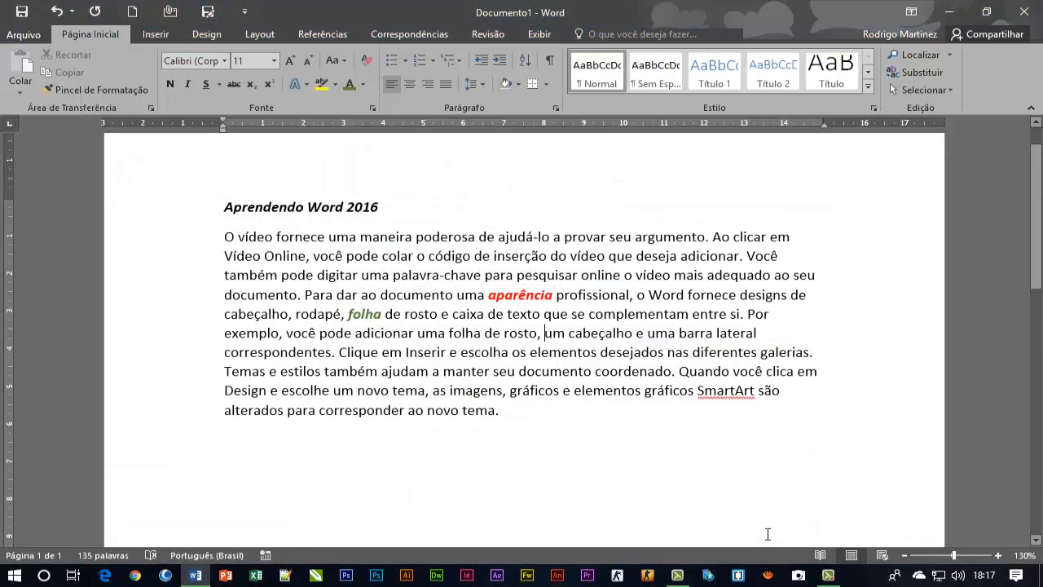
{"action": "scroll", "coordinate": [659, 295], "scroll_direction": "down", "scroll_amount": 3}
{"action": "scroll", "coordinate": [659, 295], "scroll_direction": "up", "scroll_amount": 4}
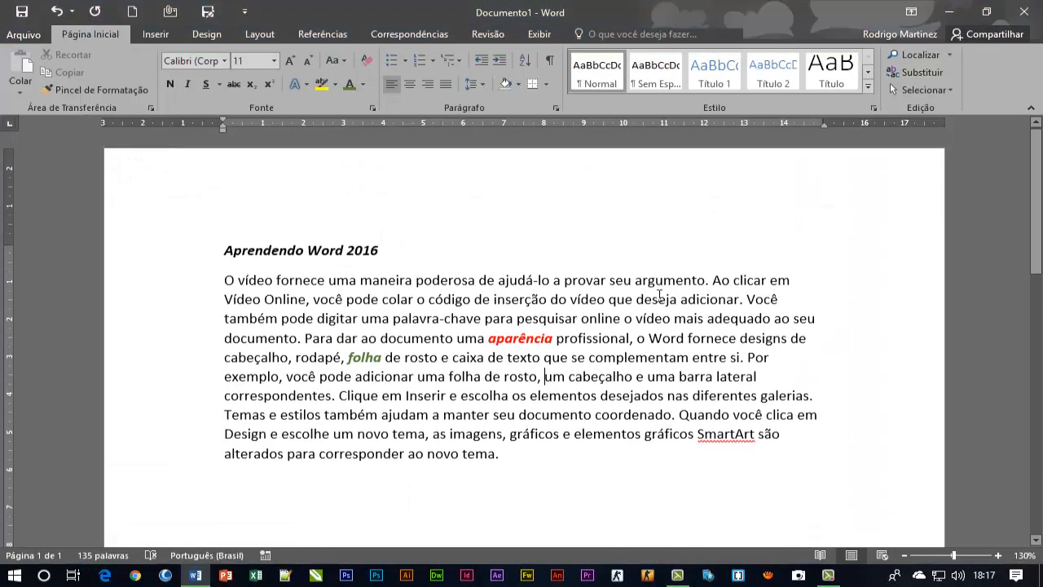
Set the Office theme to Branco in the general Word options and apply it to the program window
{"action": "left_click", "coordinate": [25, 34]}
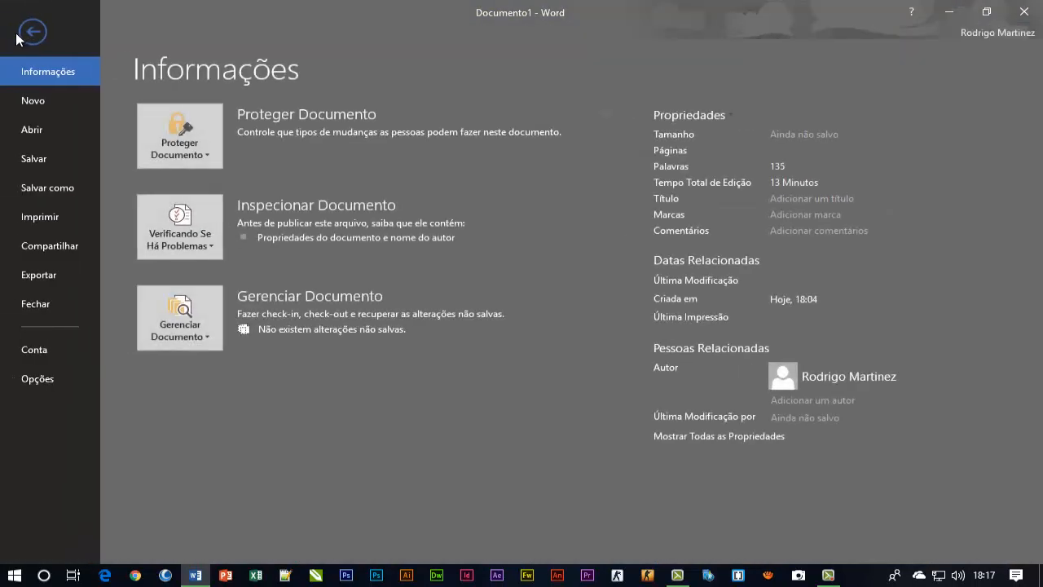
{"action": "left_click", "coordinate": [53, 352]}
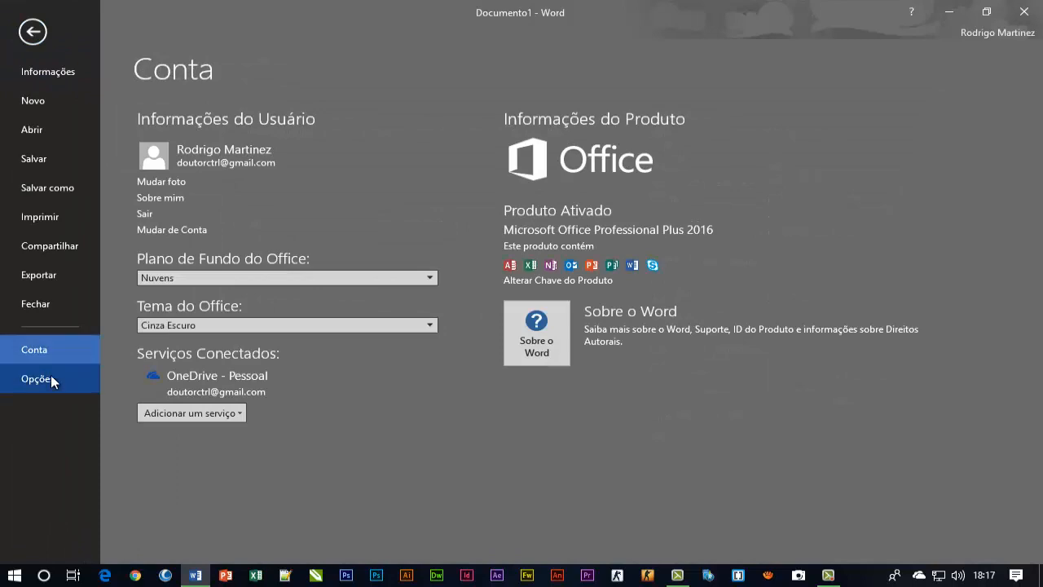
{"action": "left_click", "coordinate": [51, 377]}
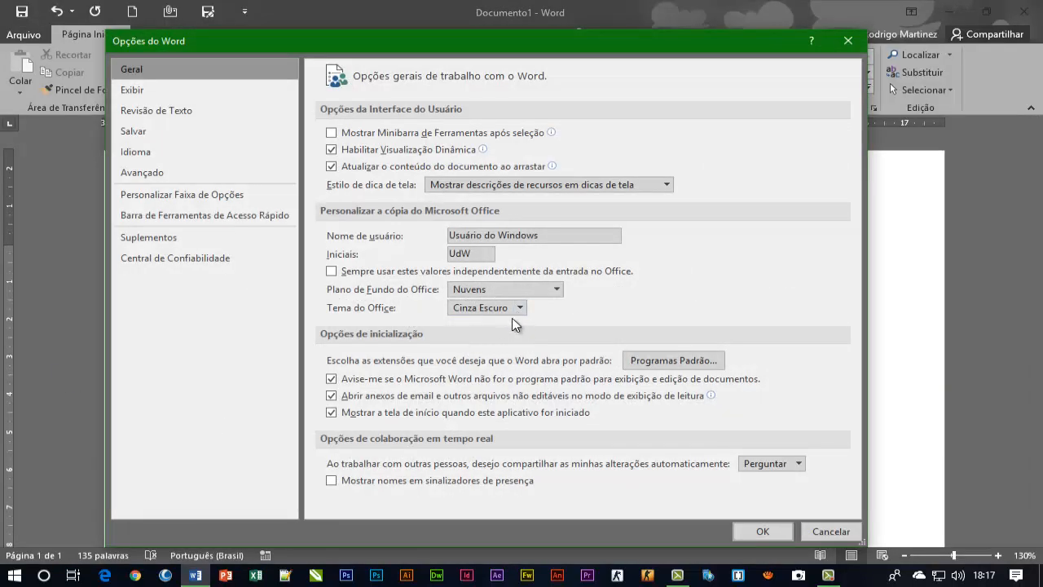
{"action": "left_click", "coordinate": [508, 309]}
{"action": "left_click", "coordinate": [497, 352]}
{"action": "left_click", "coordinate": [778, 527]}
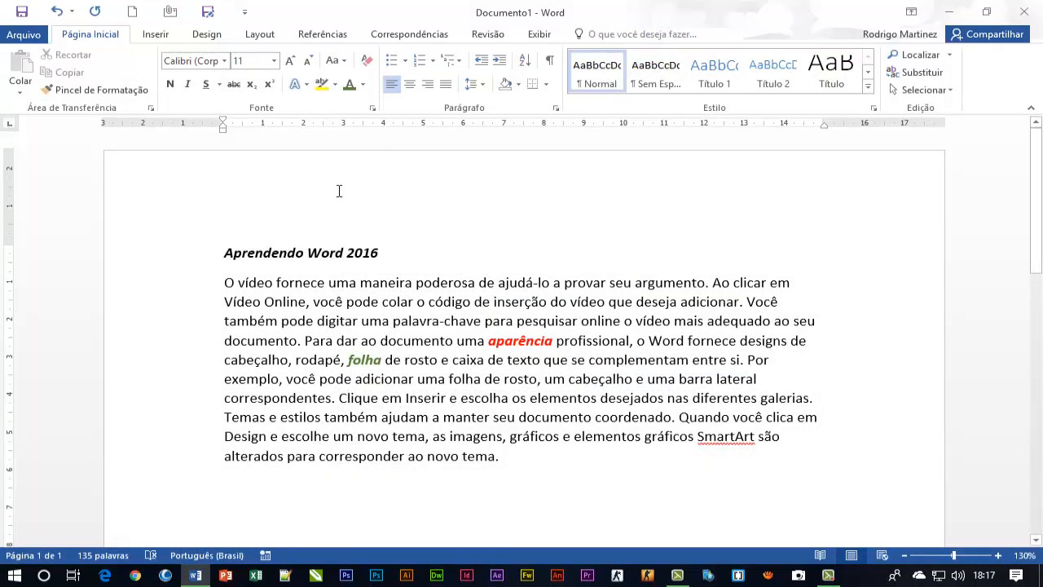
{"action": "scroll", "coordinate": [337, 190], "scroll_direction": "down", "scroll_amount": 1}
{"action": "scroll", "coordinate": [366, 190], "scroll_direction": "up", "scroll_amount": 1}
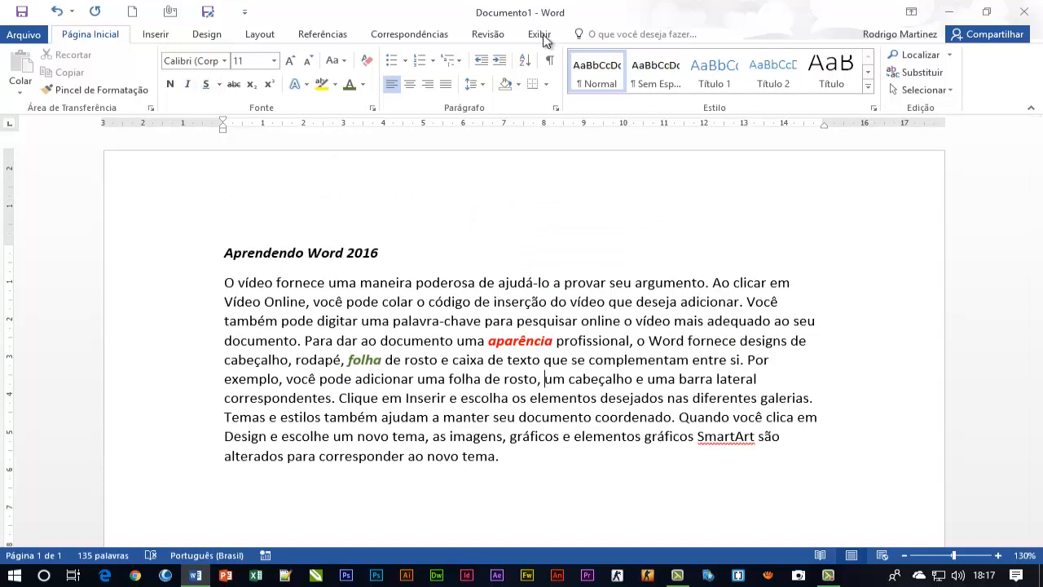
Choose the Colorido Office theme and re-enable showing the mini toolbar after selection in the general Word options
{"action": "left_click", "coordinate": [24, 35]}
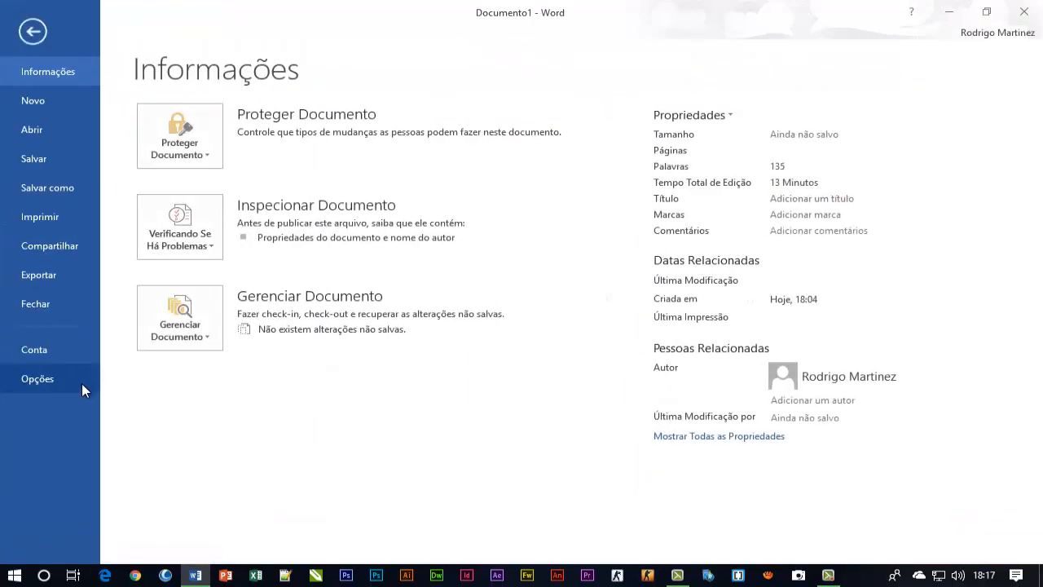
{"action": "left_click", "coordinate": [49, 352]}
{"action": "left_click", "coordinate": [41, 378]}
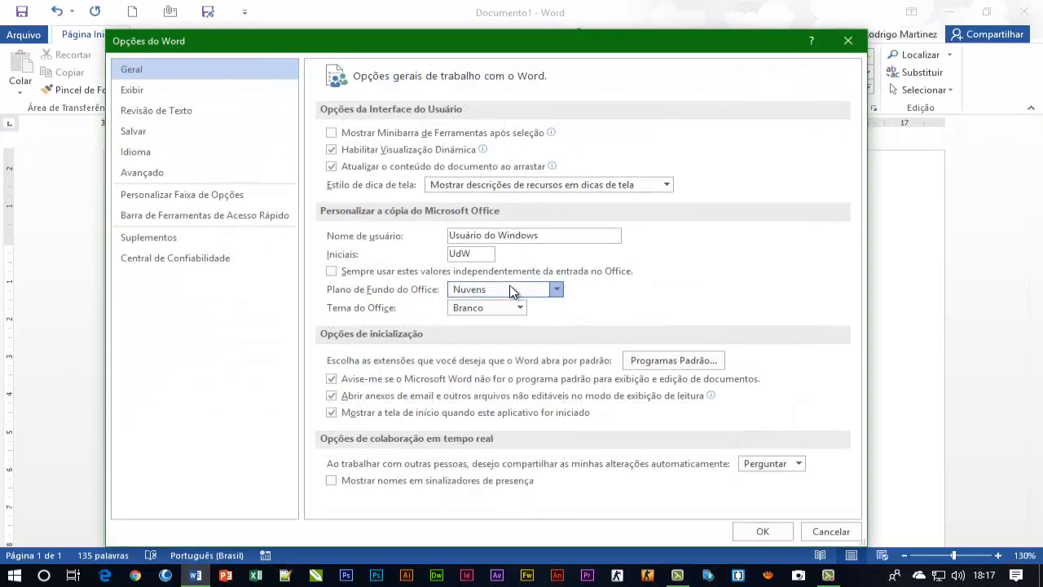
{"action": "left_click", "coordinate": [497, 316]}
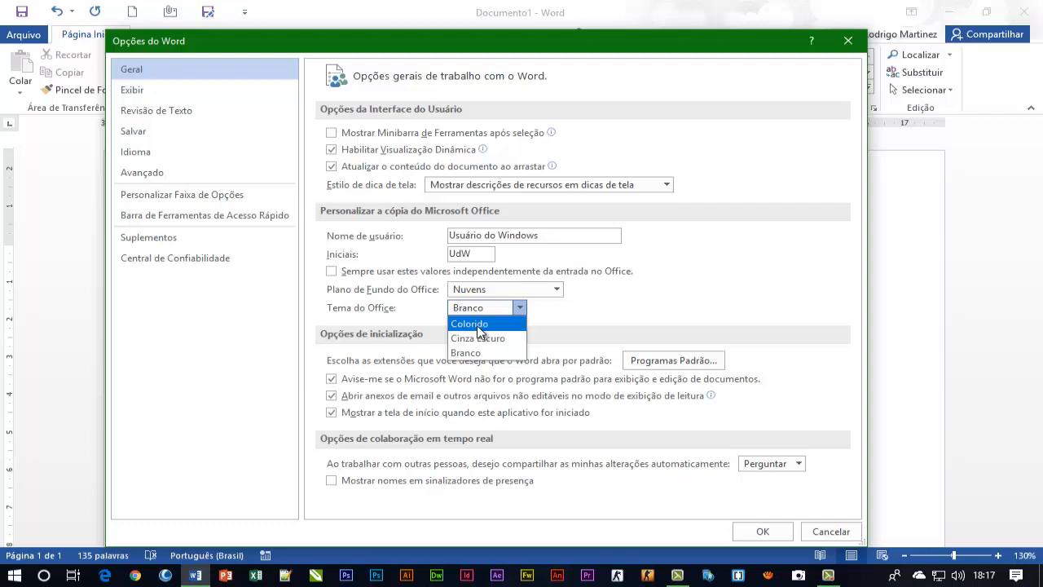
{"action": "left_click", "coordinate": [477, 325]}
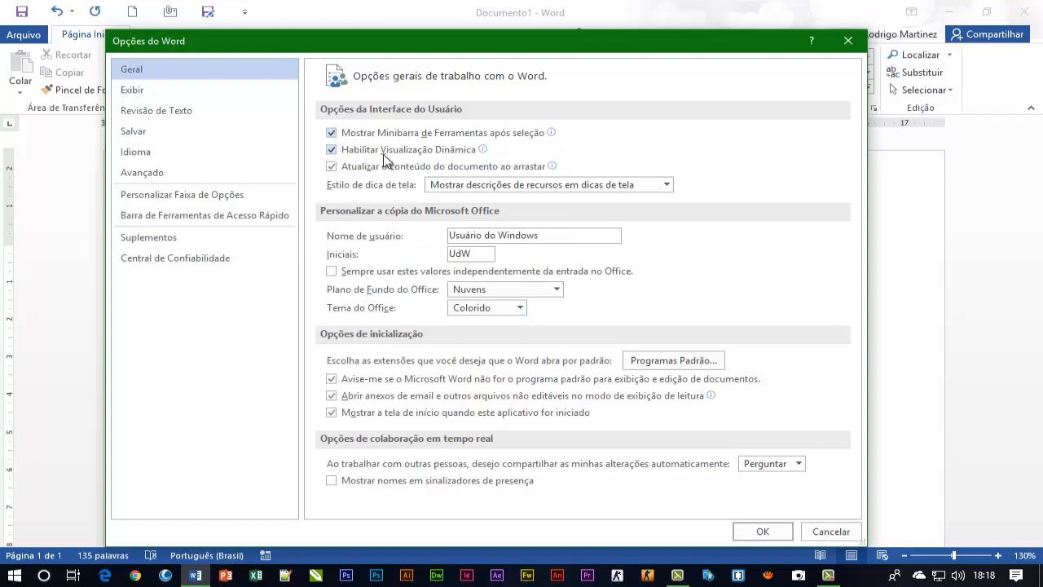
Inspect the AutoRecovery save interval in the document saving options, and apply the Word options
{"action": "left_click", "coordinate": [137, 137]}
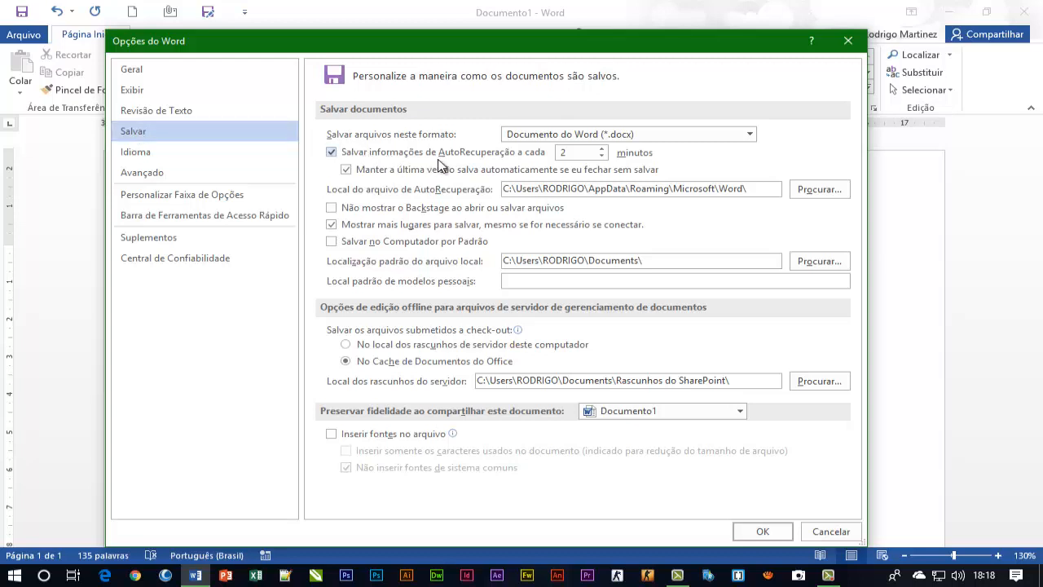
{"action": "left_click", "coordinate": [576, 153]}
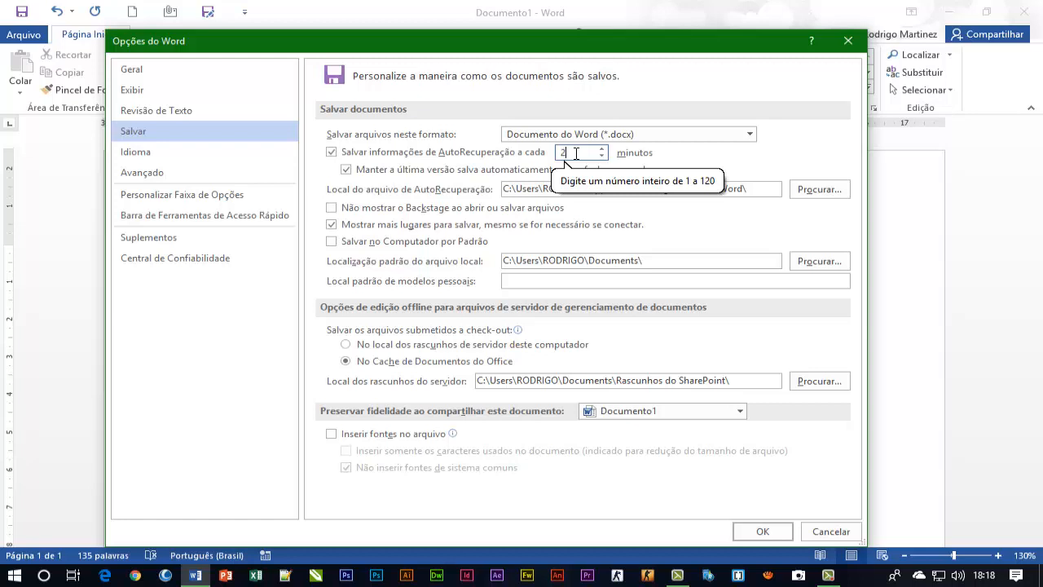
{"action": "left_click_drag", "start_coordinate": [588, 151], "coordinate": [528, 154]}
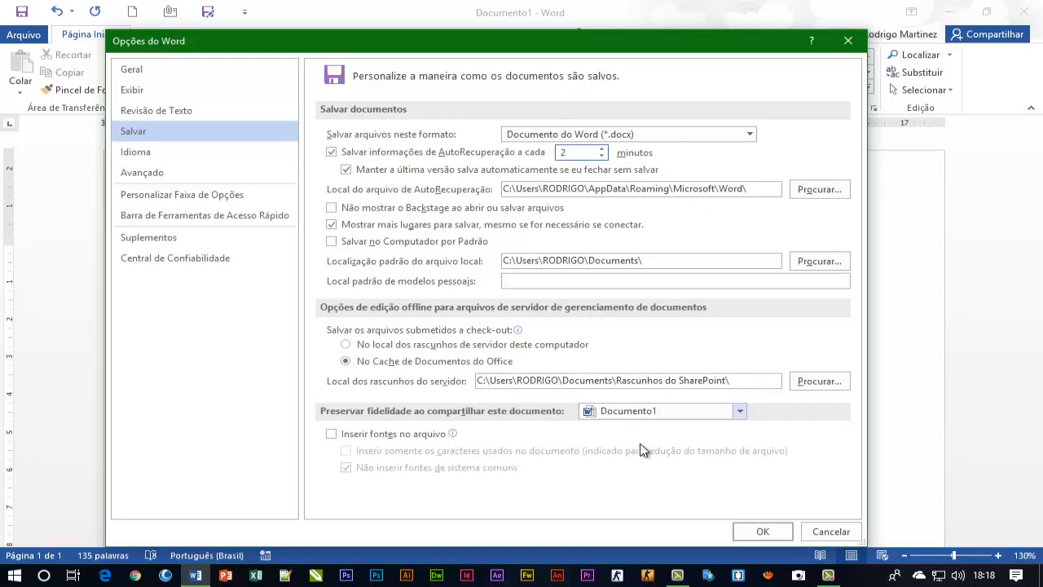
{"action": "left_click", "coordinate": [749, 525]}
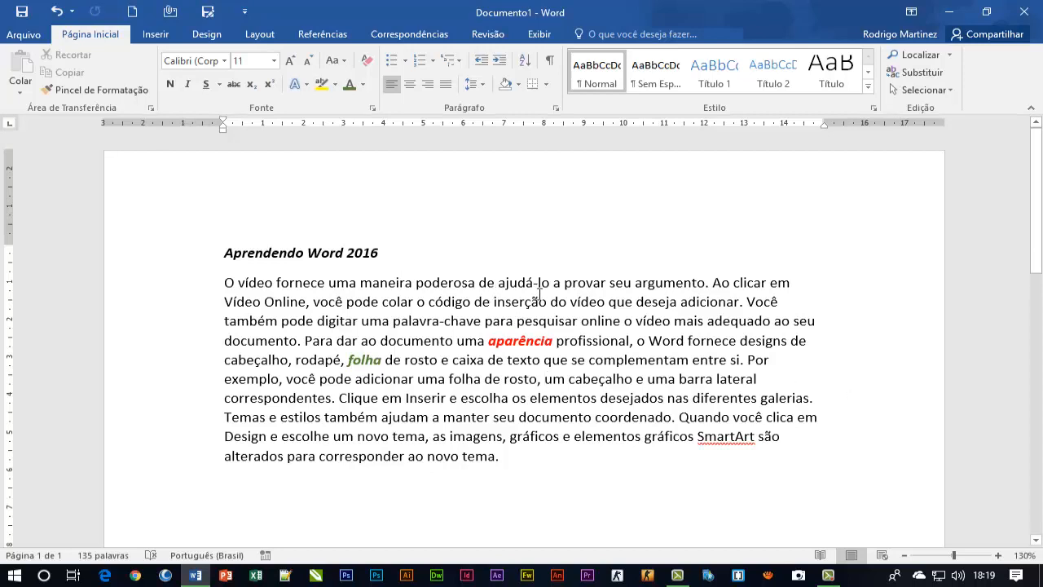
Show the document in Read Mode, examine its view options, and return to editing the document
{"action": "left_click", "coordinate": [538, 34]}
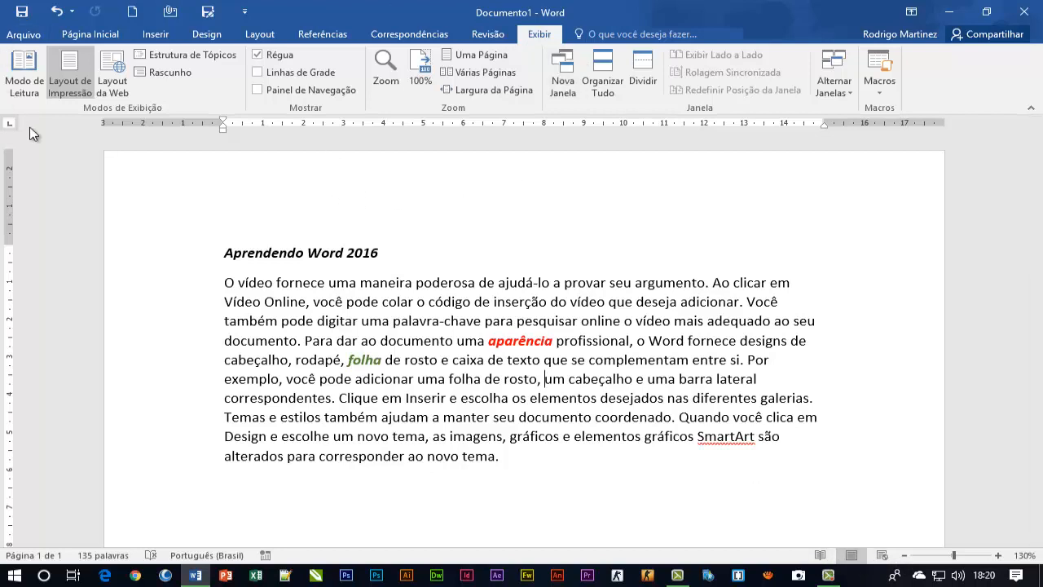
{"action": "left_click", "coordinate": [23, 81]}
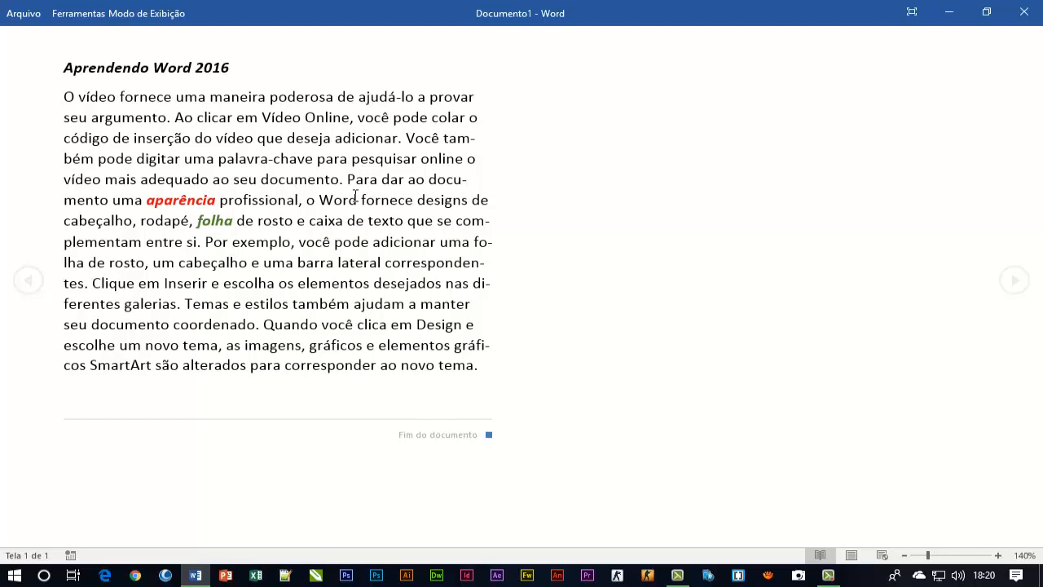
{"action": "left_click", "coordinate": [123, 15]}
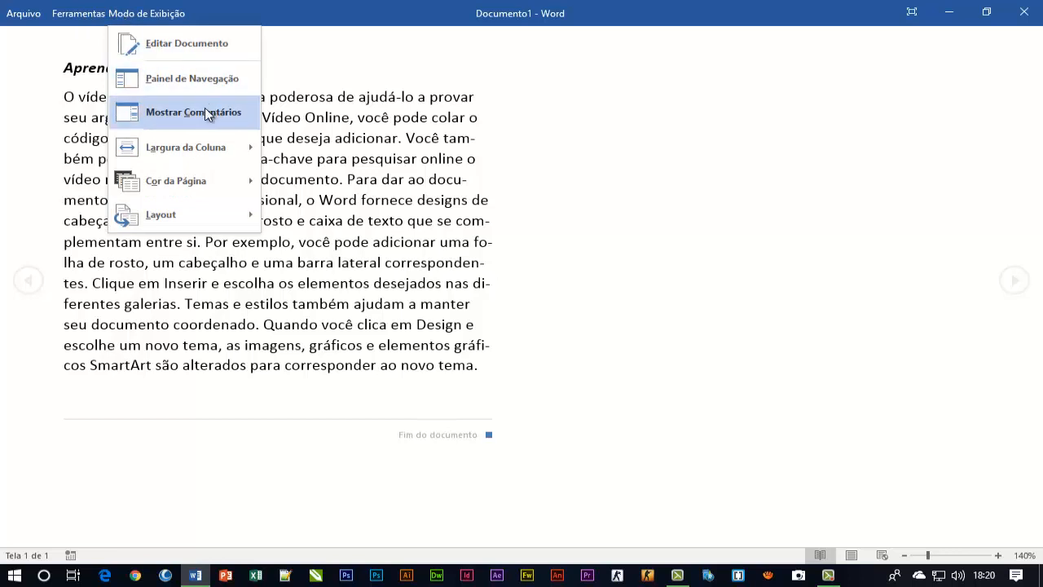
{"action": "mouse_move", "coordinate": [187, 213]}
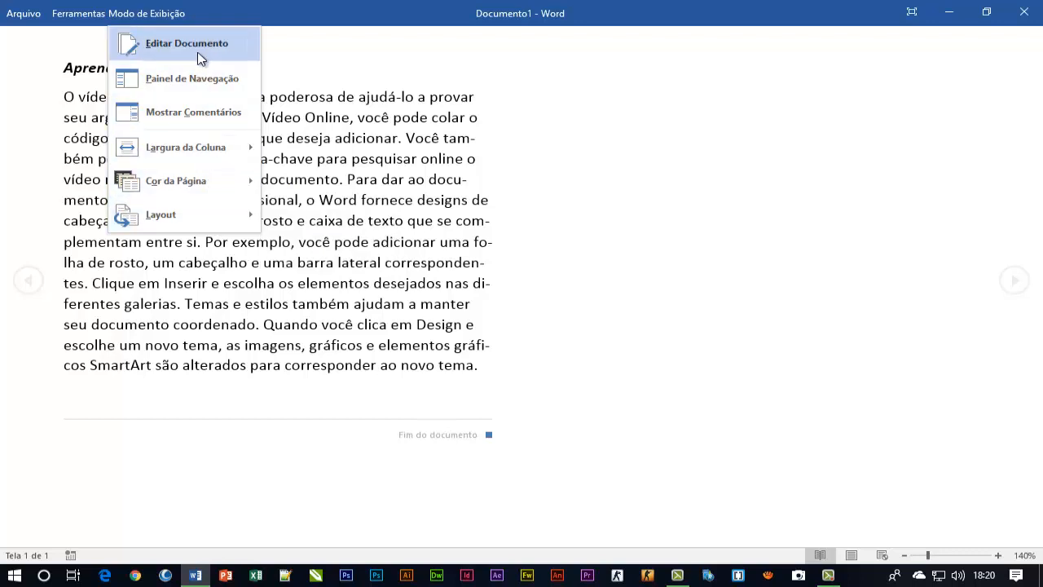
{"action": "left_click", "coordinate": [175, 20]}
{"action": "left_click", "coordinate": [175, 19]}
{"action": "left_click", "coordinate": [180, 51]}
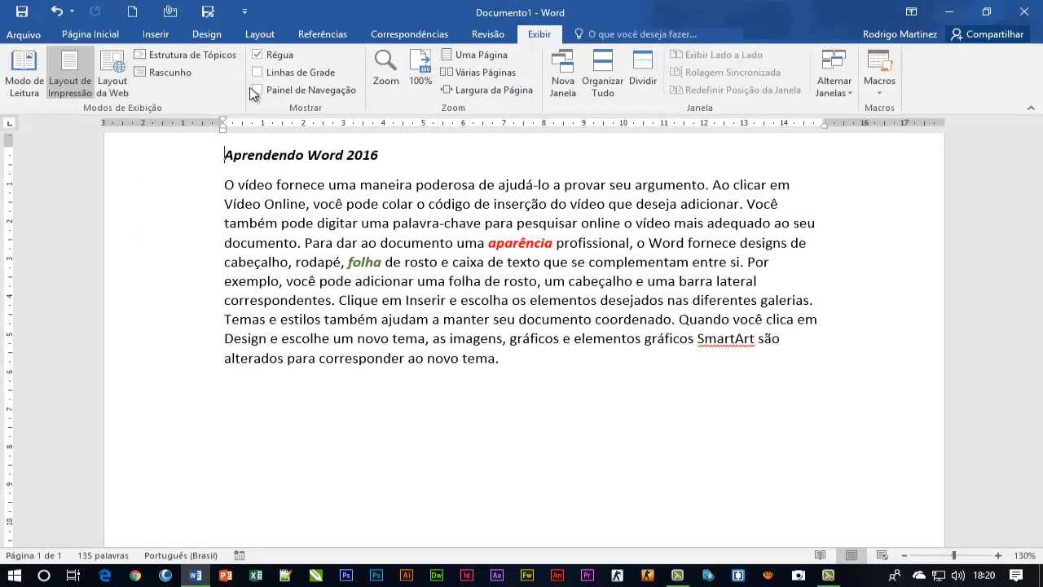
Hide the ruler in the document view and show it again
{"action": "scroll", "coordinate": [227, 106], "scroll_direction": "up", "scroll_amount": 1}
{"action": "scroll", "coordinate": [370, 158], "scroll_direction": "up", "scroll_amount": 1}
{"action": "scroll", "coordinate": [369, 158], "scroll_direction": "down", "scroll_amount": 2}
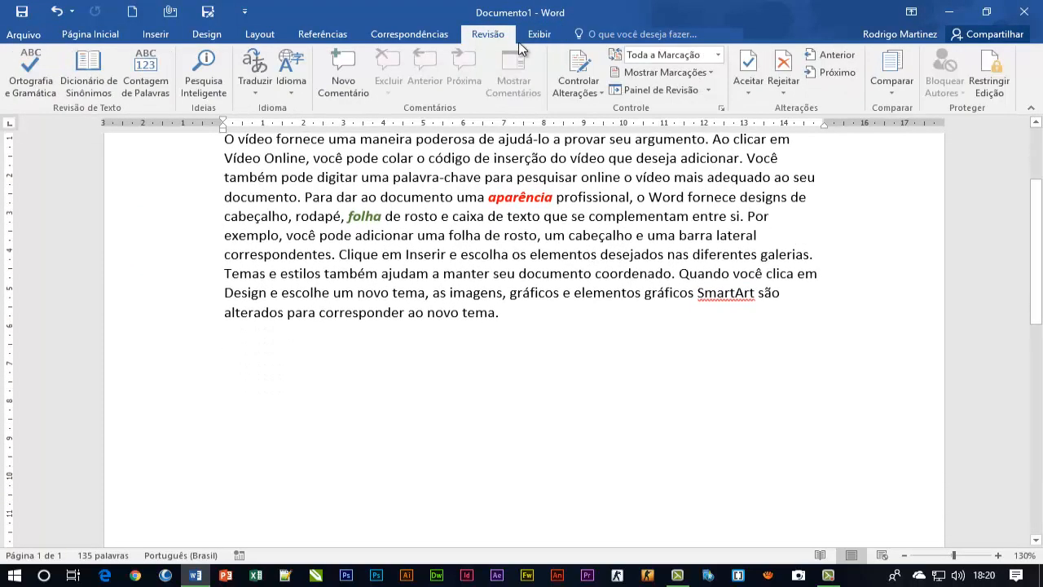
{"action": "left_click", "coordinate": [525, 41]}
{"action": "scroll", "coordinate": [413, 279], "scroll_direction": "up", "scroll_amount": 3}
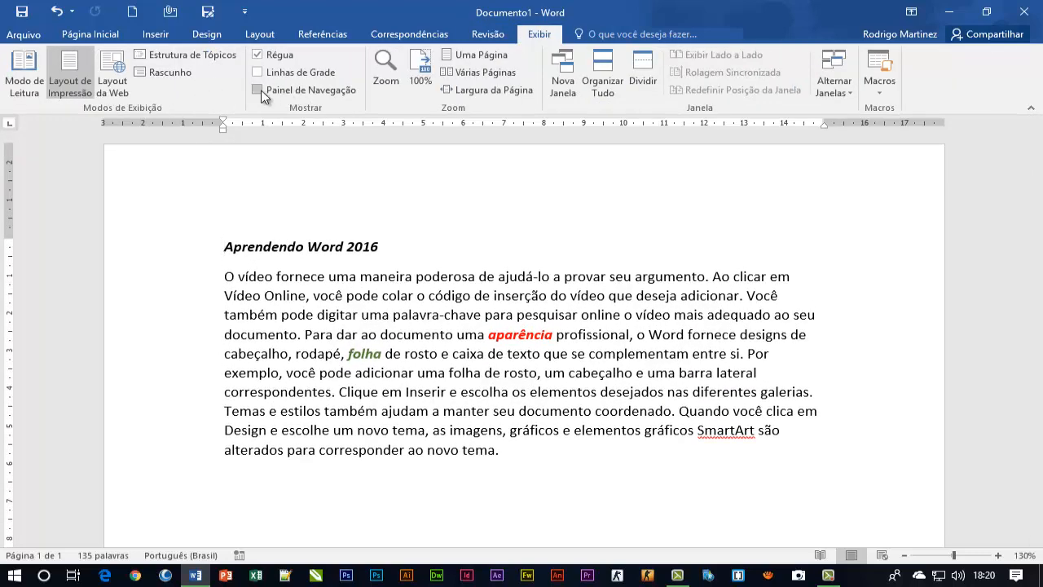
{"action": "left_click", "coordinate": [279, 54]}
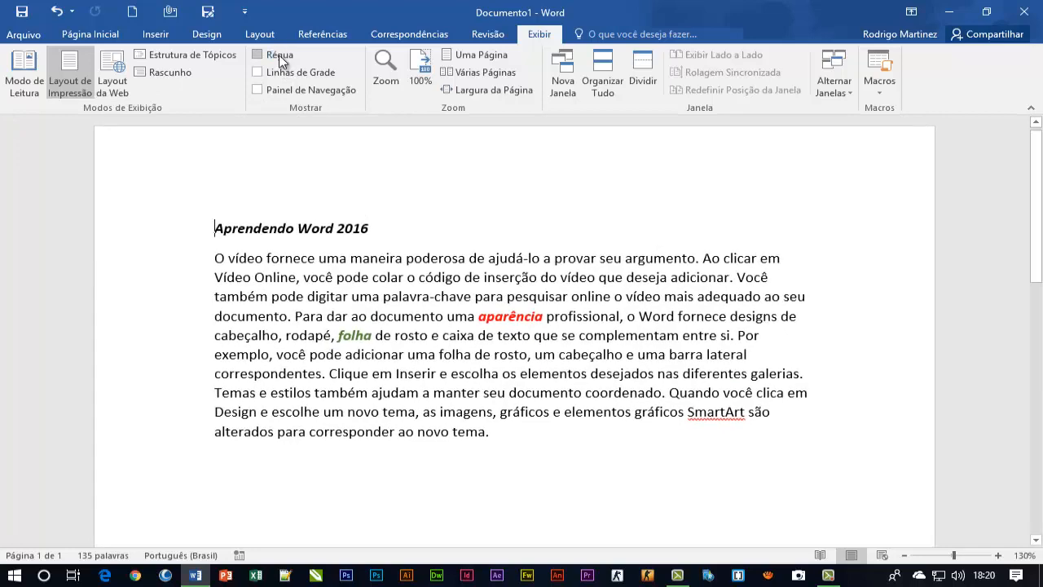
{"action": "left_click", "coordinate": [278, 54]}
Show the gridlines over the page, look over the document, and hide the gridlines again
{"action": "left_click", "coordinate": [282, 73]}
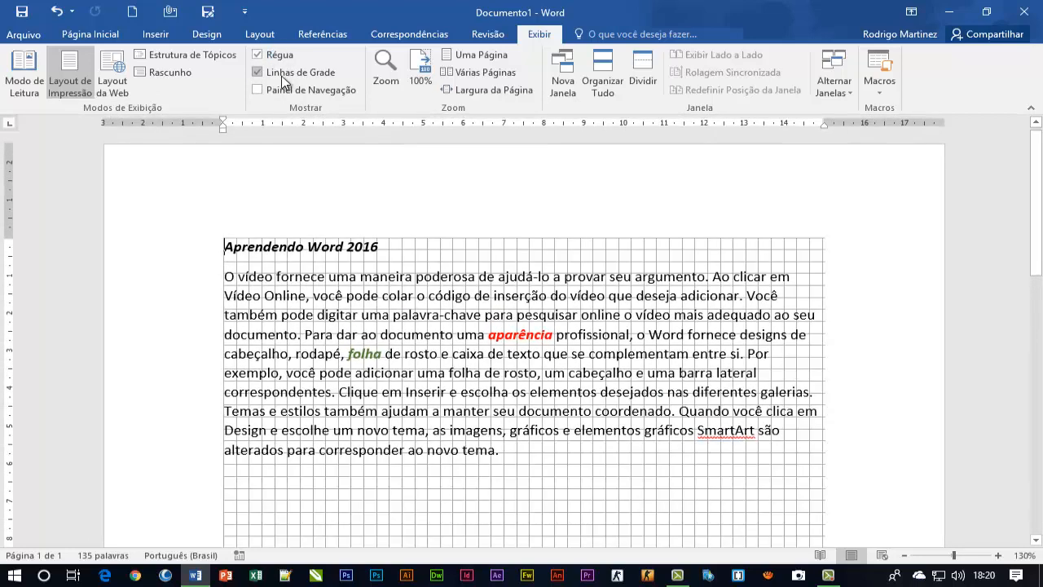
{"action": "scroll", "coordinate": [694, 359], "scroll_direction": "down", "scroll_amount": 3}
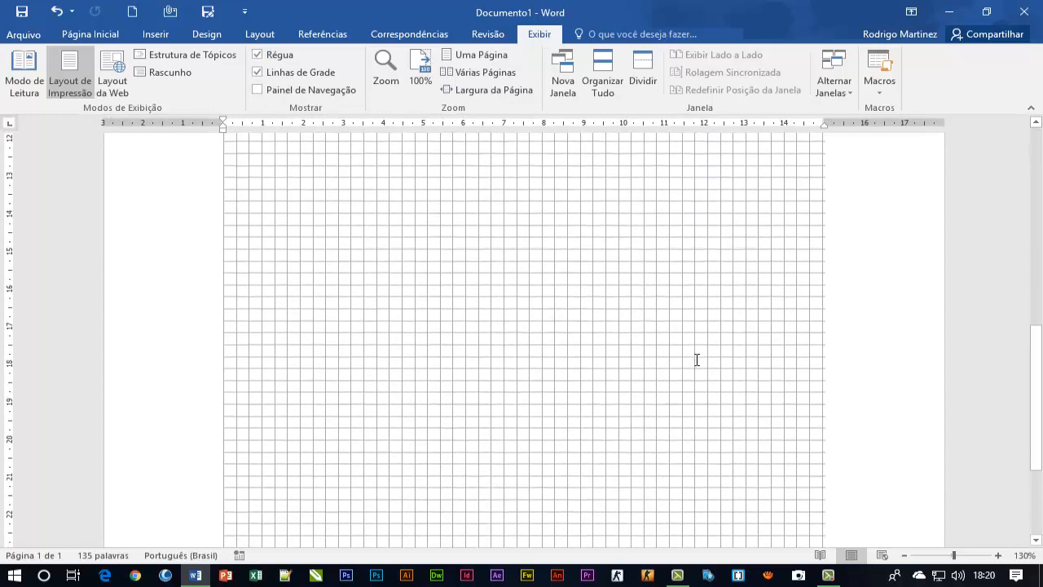
{"action": "scroll", "coordinate": [694, 359], "scroll_direction": "up", "scroll_amount": 3}
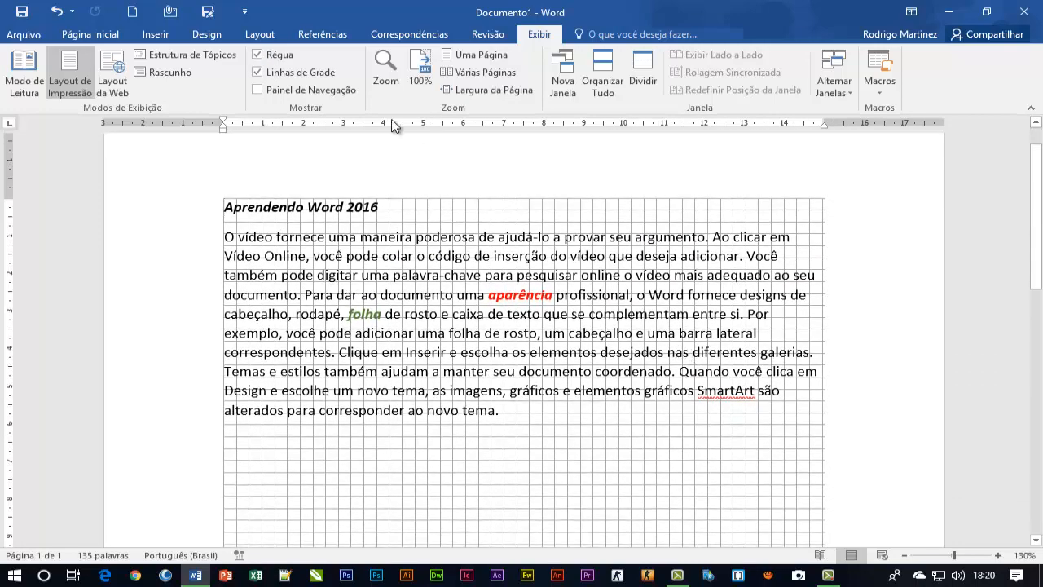
{"action": "left_click", "coordinate": [281, 72]}
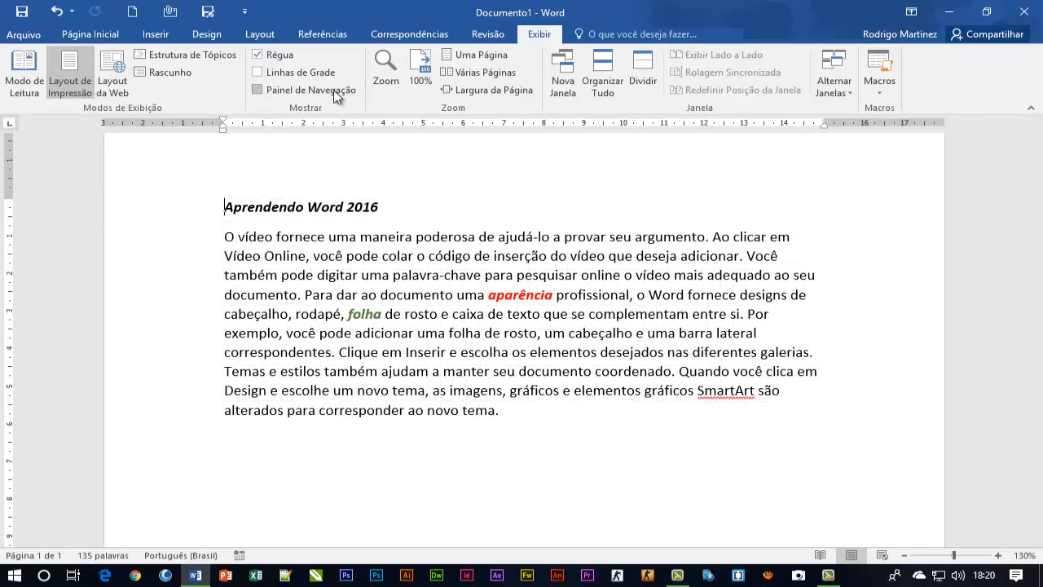
Show the Navigation pane beside the document and hide it again
{"action": "left_click", "coordinate": [321, 92]}
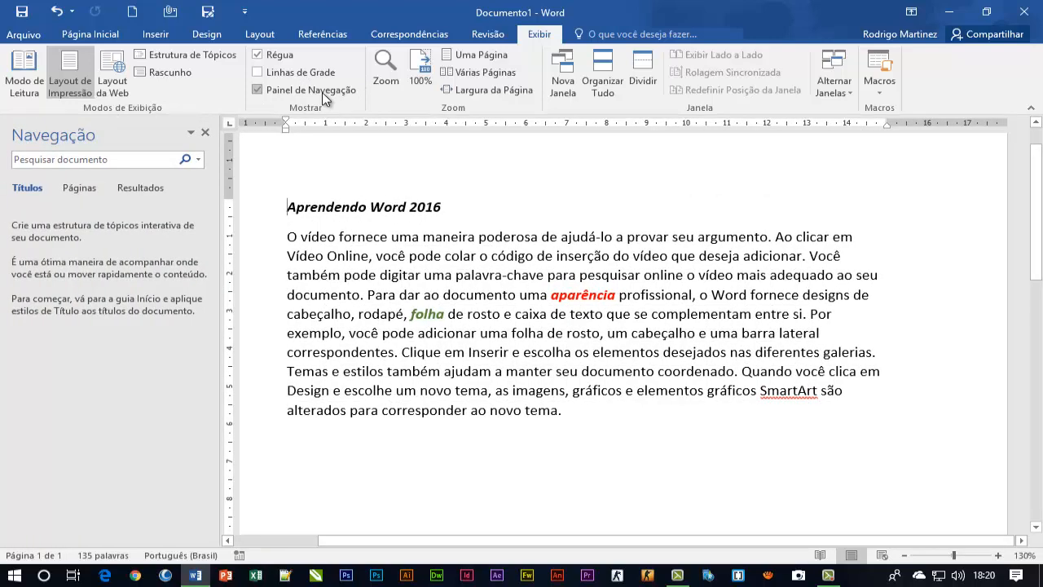
{"action": "left_click", "coordinate": [322, 92]}
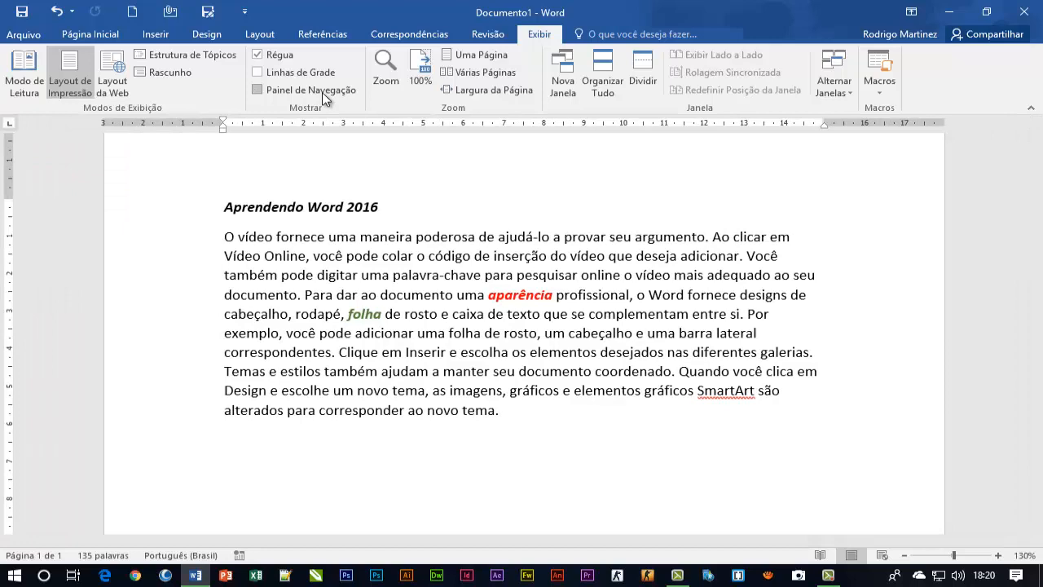
Zoom the document to 200% and return it to 100%
{"action": "left_click", "coordinate": [384, 83]}
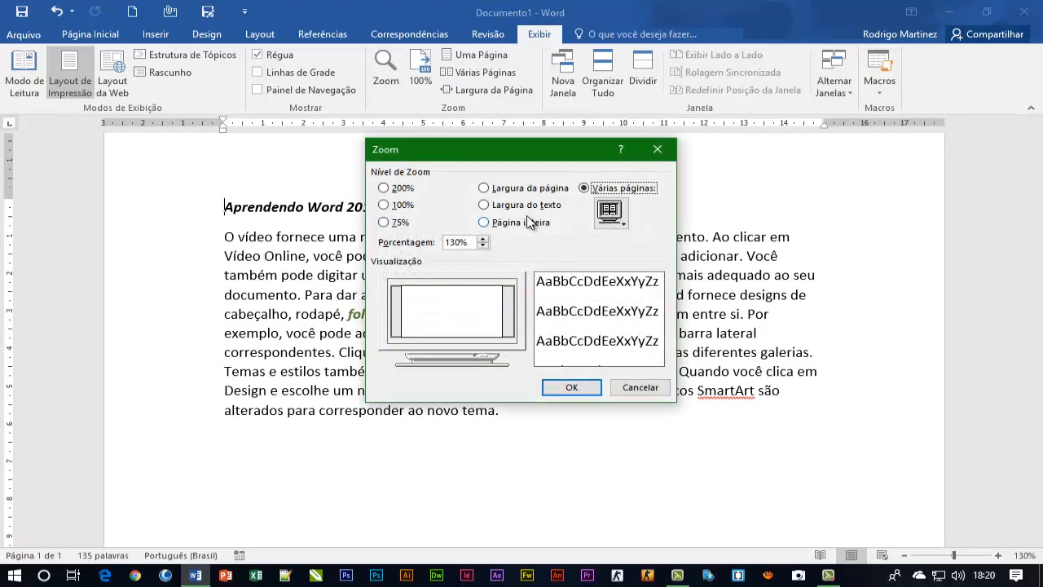
{"action": "left_click", "coordinate": [384, 188]}
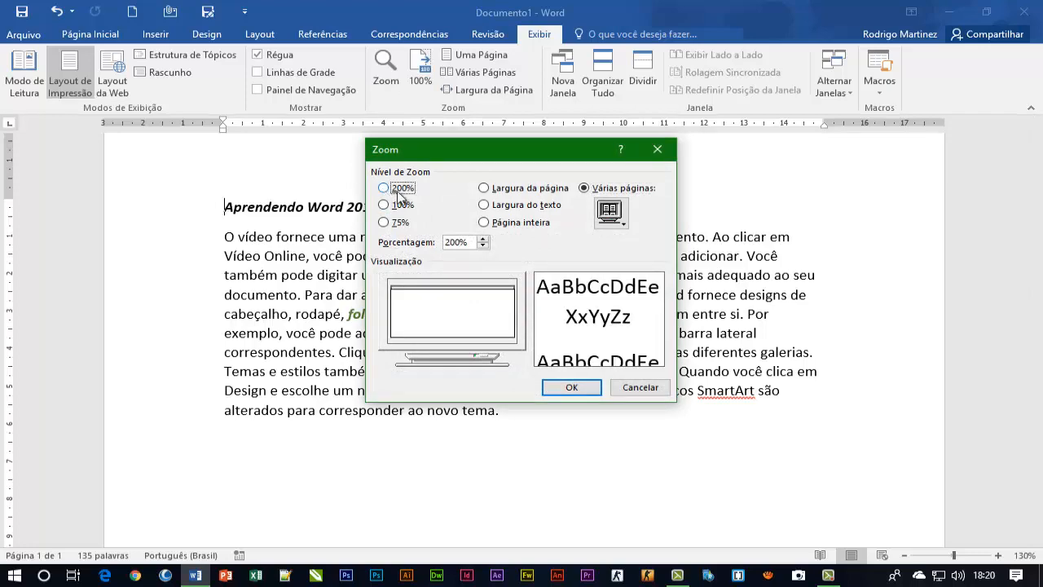
{"action": "left_click", "coordinate": [571, 387]}
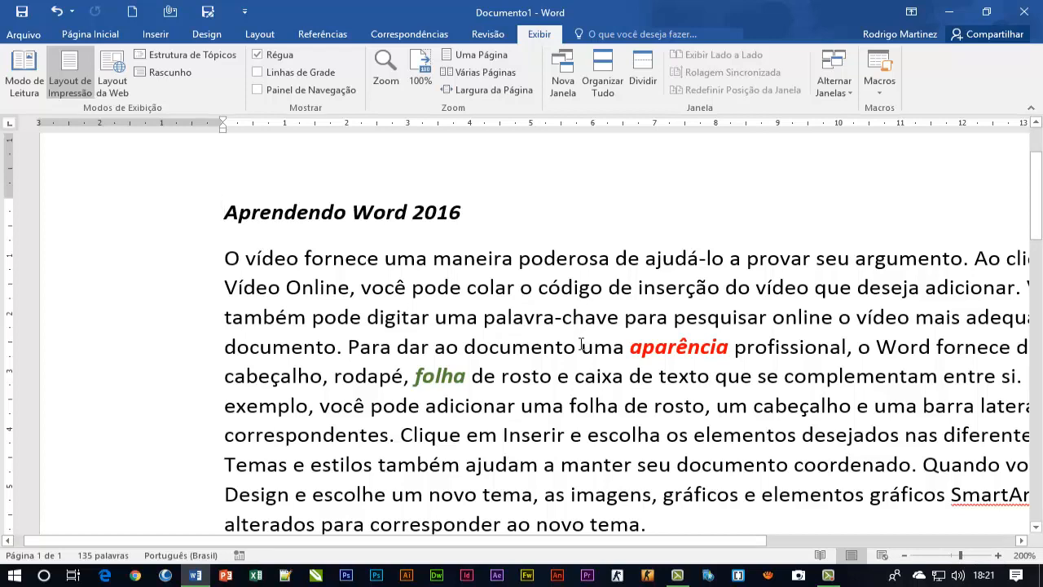
{"action": "left_click", "coordinate": [420, 73]}
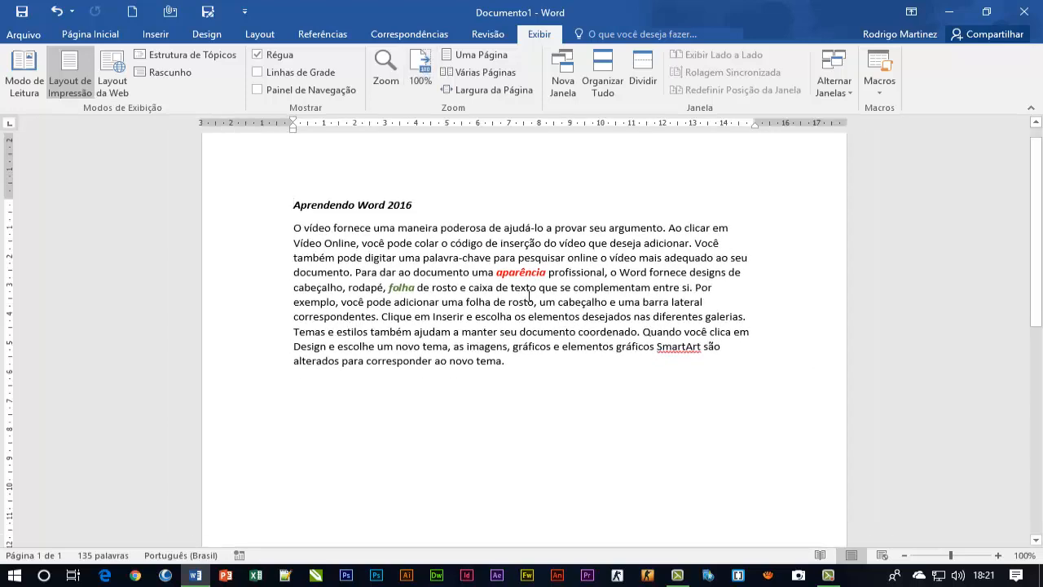
Try the one-page and multiple-page zoom views, and fit the document to the page width
{"action": "left_click", "coordinate": [466, 55]}
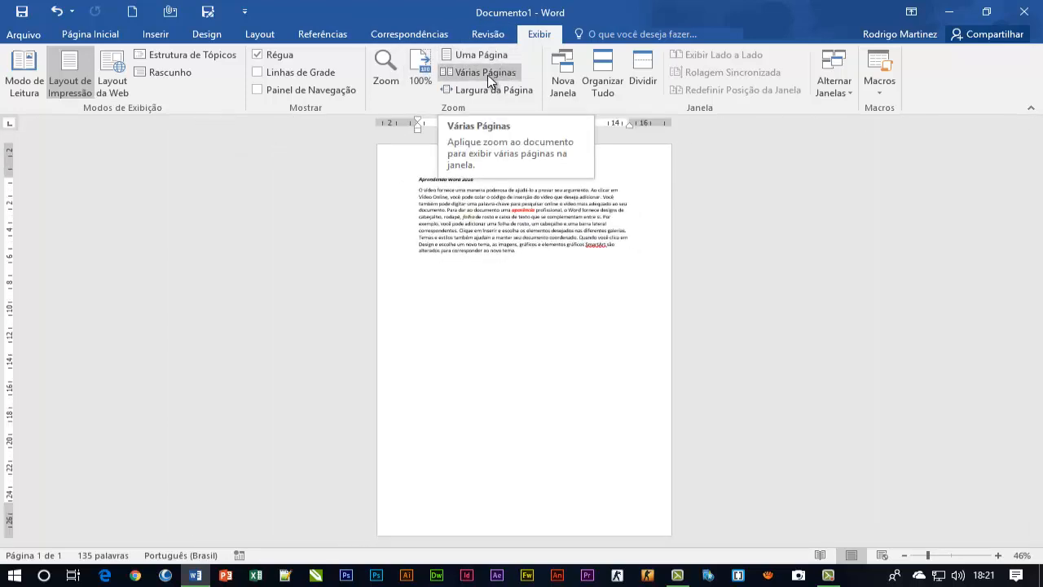
{"action": "left_click", "coordinate": [490, 82]}
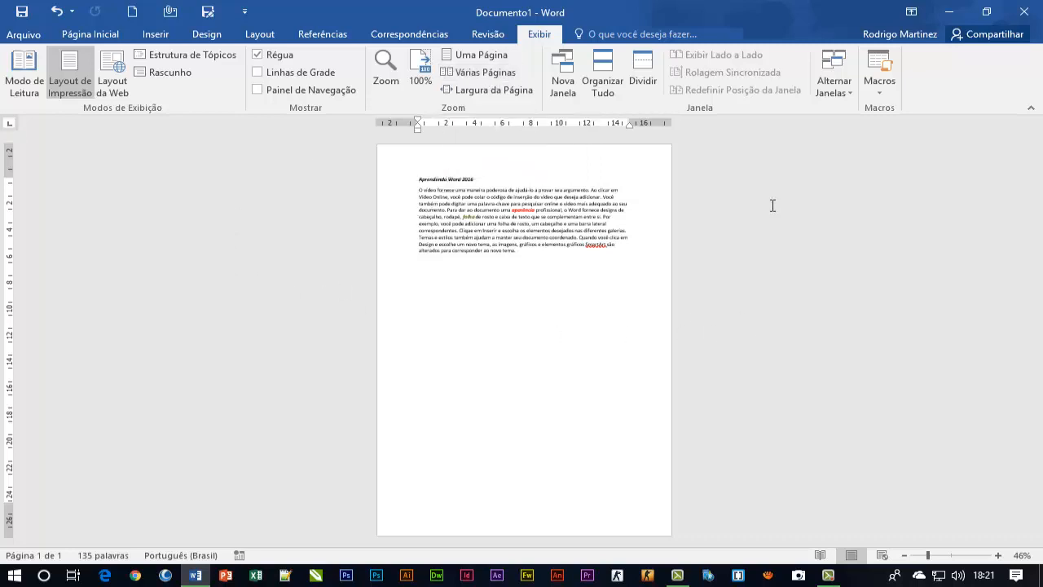
{"action": "left_click", "coordinate": [487, 91]}
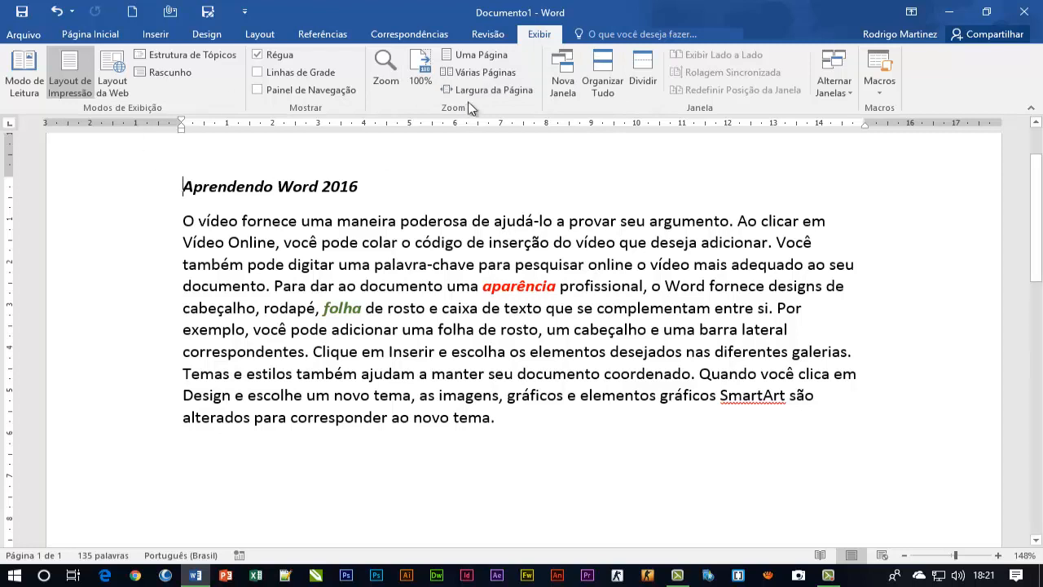
Look through the command groups for references, reviewing, viewing and basic text formatting
{"action": "scroll", "coordinate": [466, 91], "scroll_direction": "up", "scroll_amount": 1}
{"action": "scroll", "coordinate": [464, 91], "scroll_direction": "up", "scroll_amount": 2}
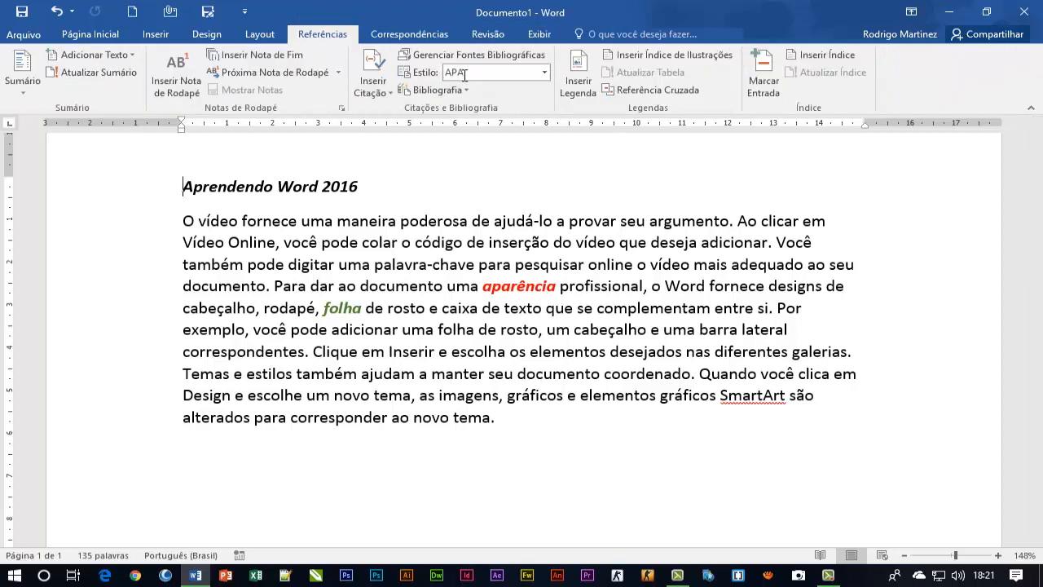
{"action": "scroll", "coordinate": [464, 85], "scroll_direction": "down", "scroll_amount": 3}
{"action": "scroll", "coordinate": [466, 81], "scroll_direction": "up", "scroll_amount": 3}
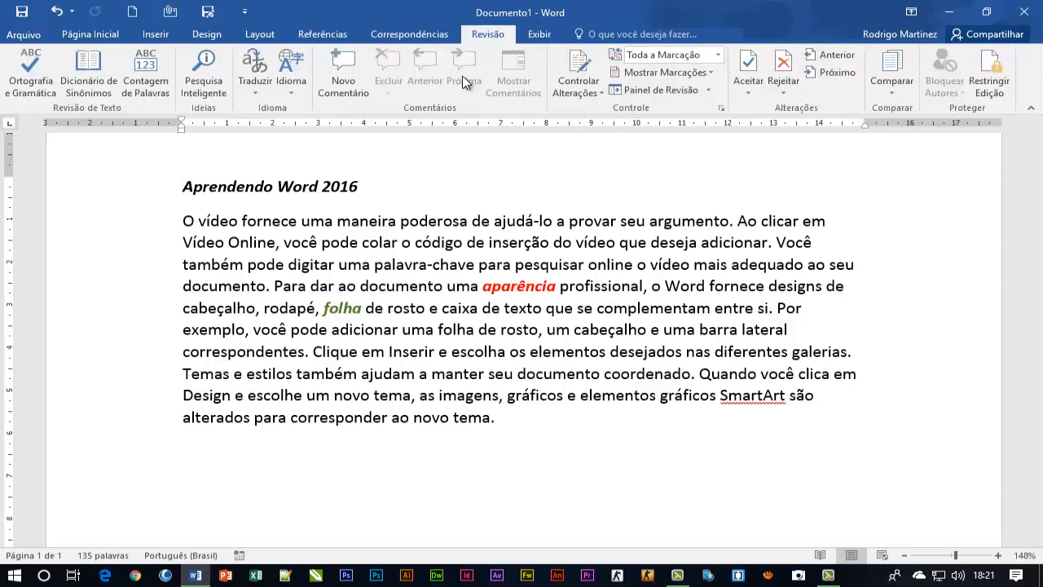
{"action": "scroll", "coordinate": [460, 82], "scroll_direction": "up", "scroll_amount": 4}
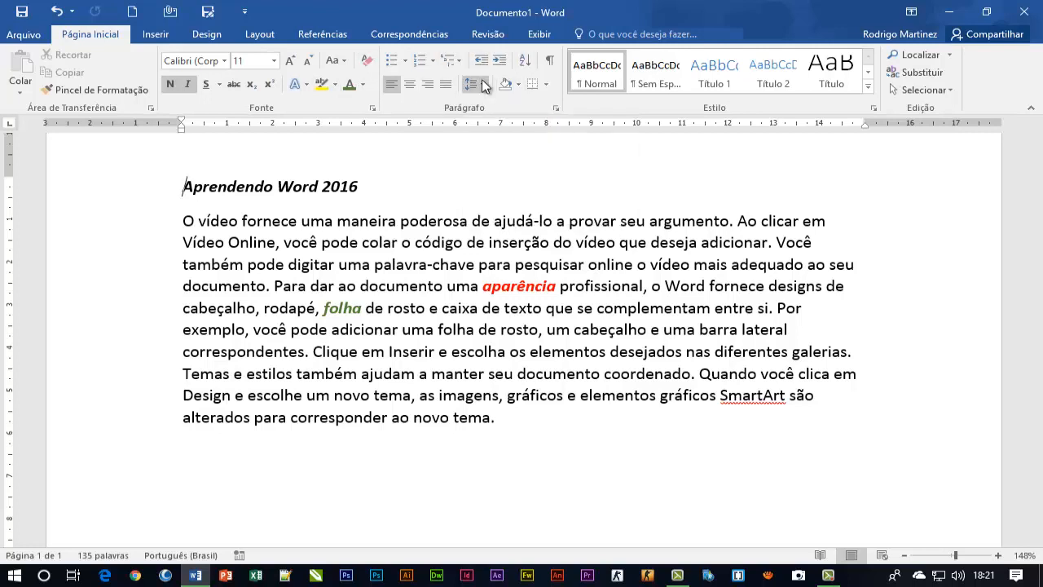
{"action": "scroll", "coordinate": [483, 86], "scroll_direction": "down", "scroll_amount": 2}
{"action": "scroll", "coordinate": [481, 79], "scroll_direction": "down", "scroll_amount": 5}
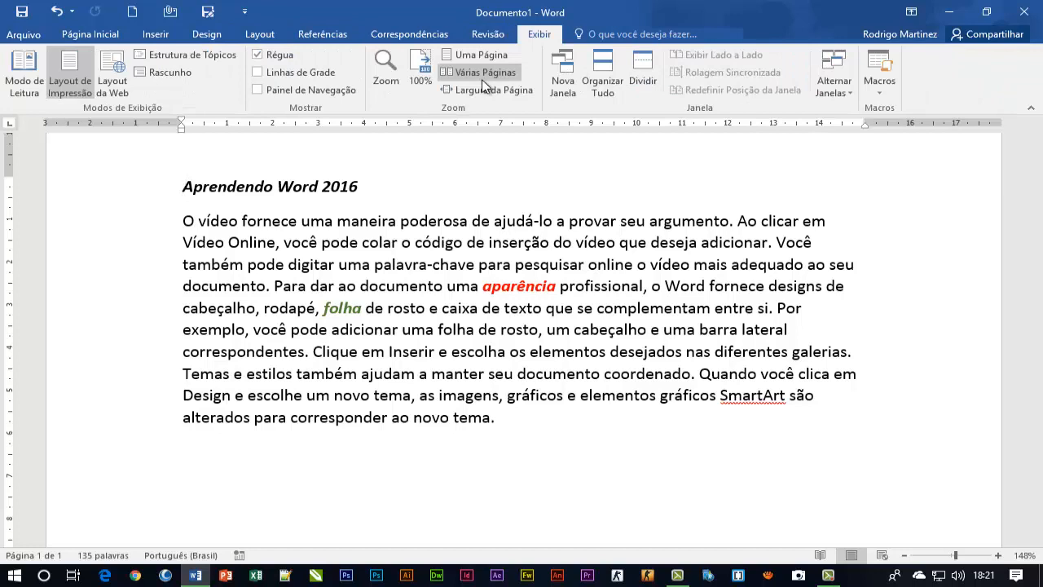
{"action": "scroll", "coordinate": [481, 79], "scroll_direction": "up", "scroll_amount": 7}
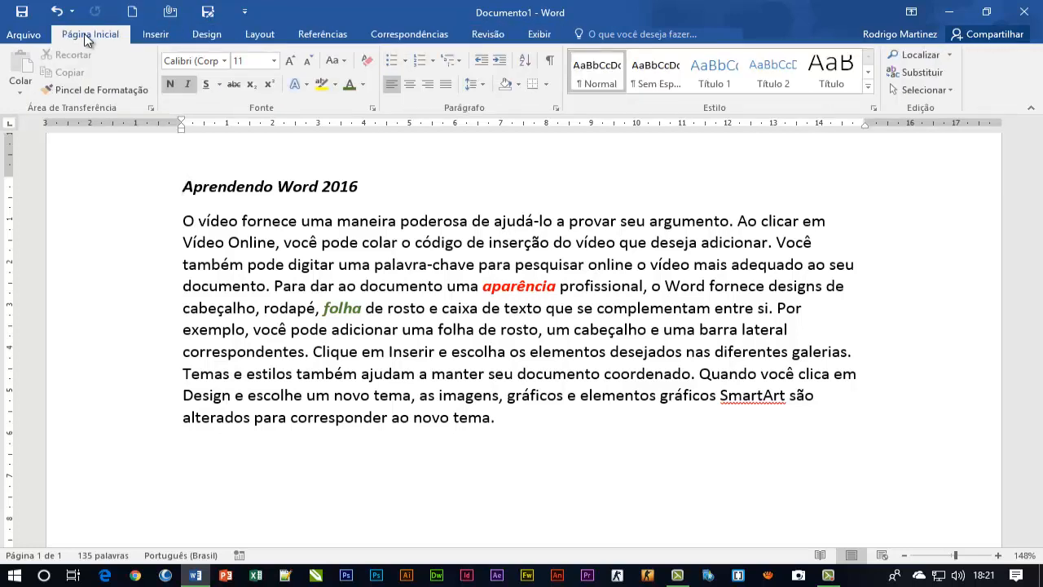
{"action": "scroll", "coordinate": [645, 271], "scroll_direction": "up", "scroll_amount": 1}
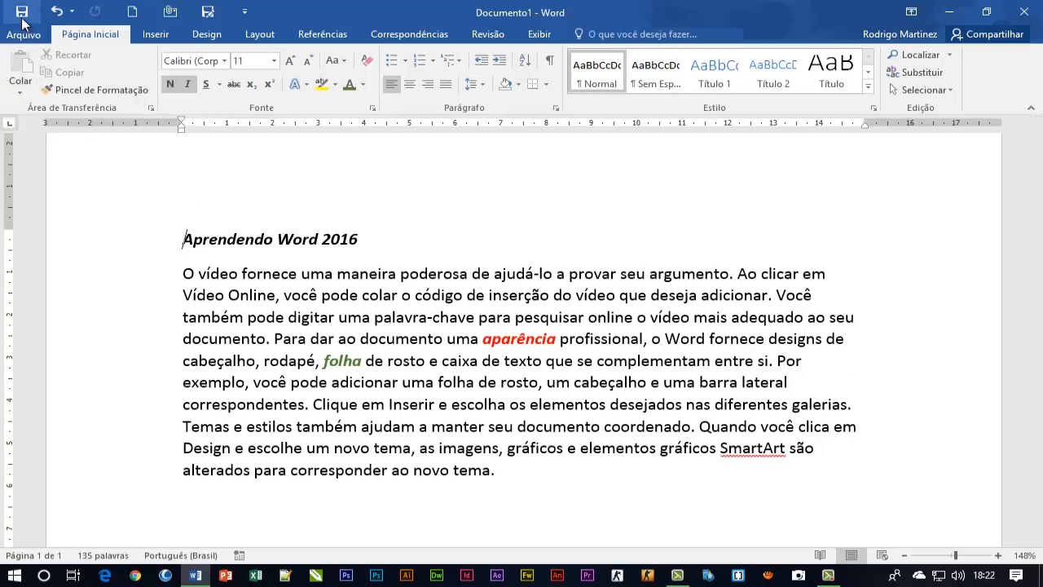
Start saving the document on this PC and browse for a location in the Documents folder
{"action": "key", "text": "ctrl+s"}
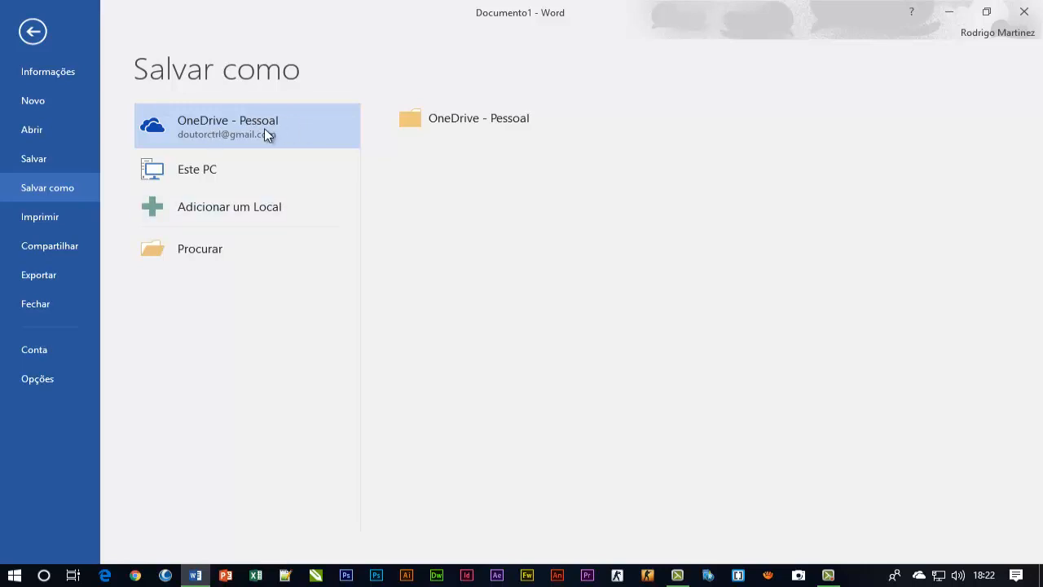
{"action": "left_click", "coordinate": [212, 170]}
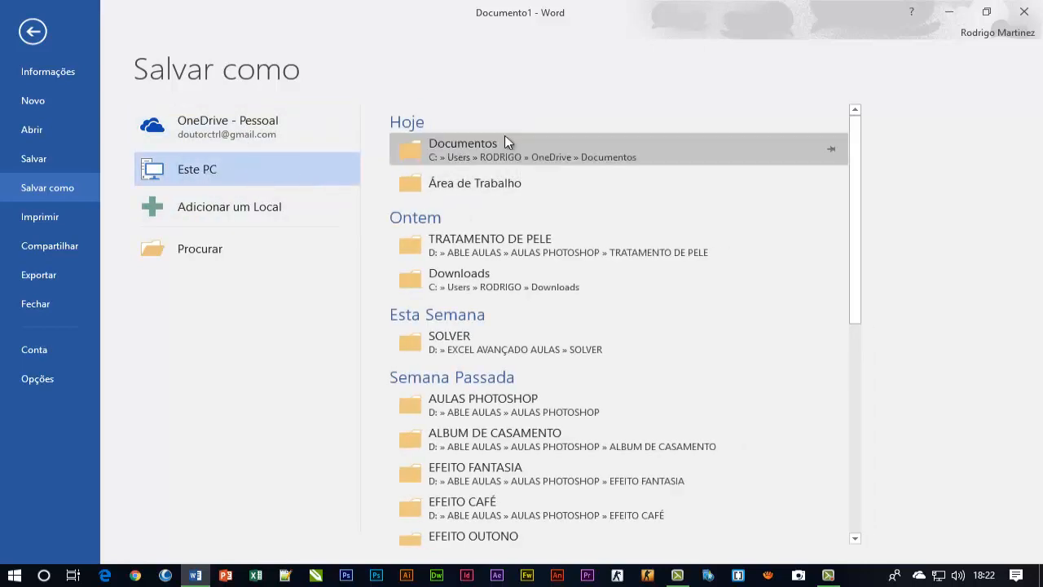
{"action": "left_click", "coordinate": [189, 255]}
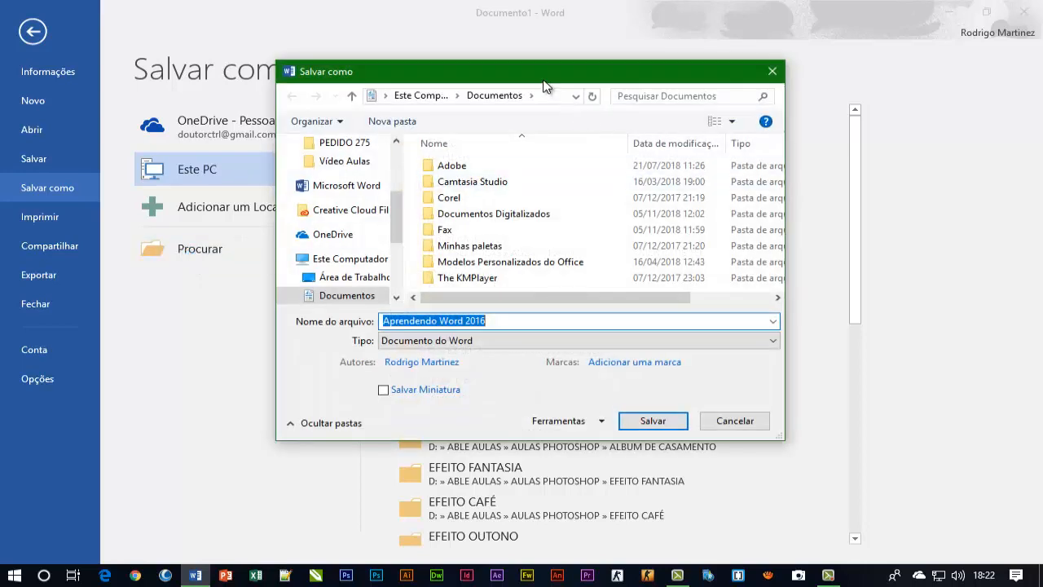
{"action": "left_click_drag", "start_coordinate": [534, 62], "coordinate": [481, 71]}
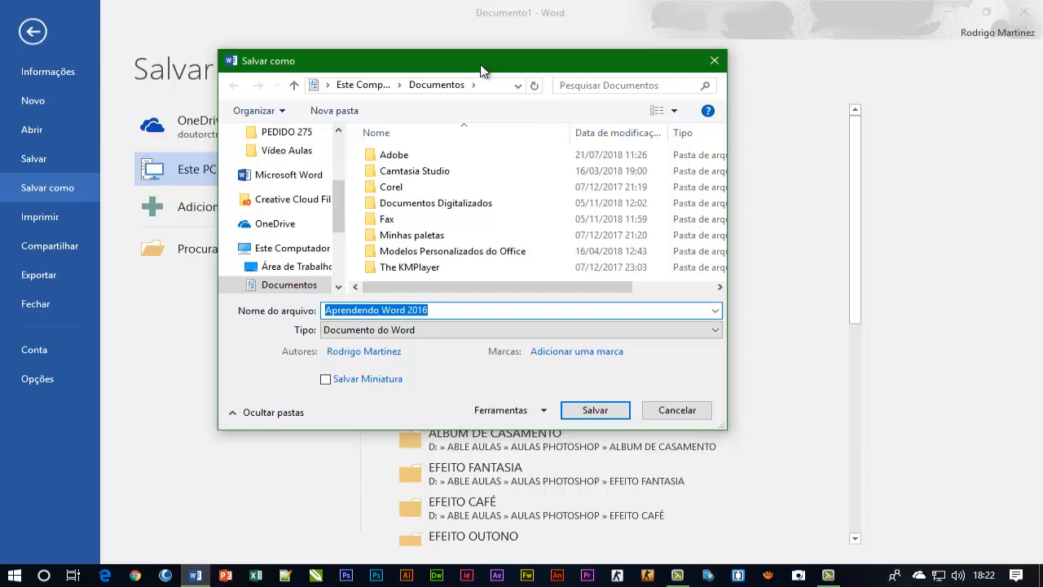
{"action": "left_click_drag", "start_coordinate": [481, 71], "coordinate": [550, 86]}
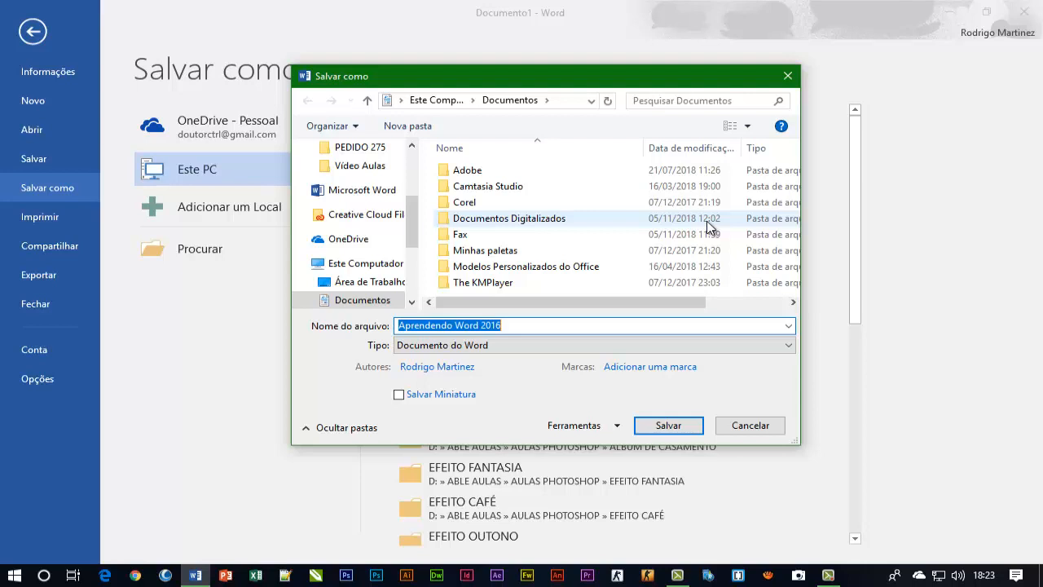
Create a folder named Aulas de Word inside Documents and open it as the save location
{"action": "left_click", "coordinate": [407, 131]}
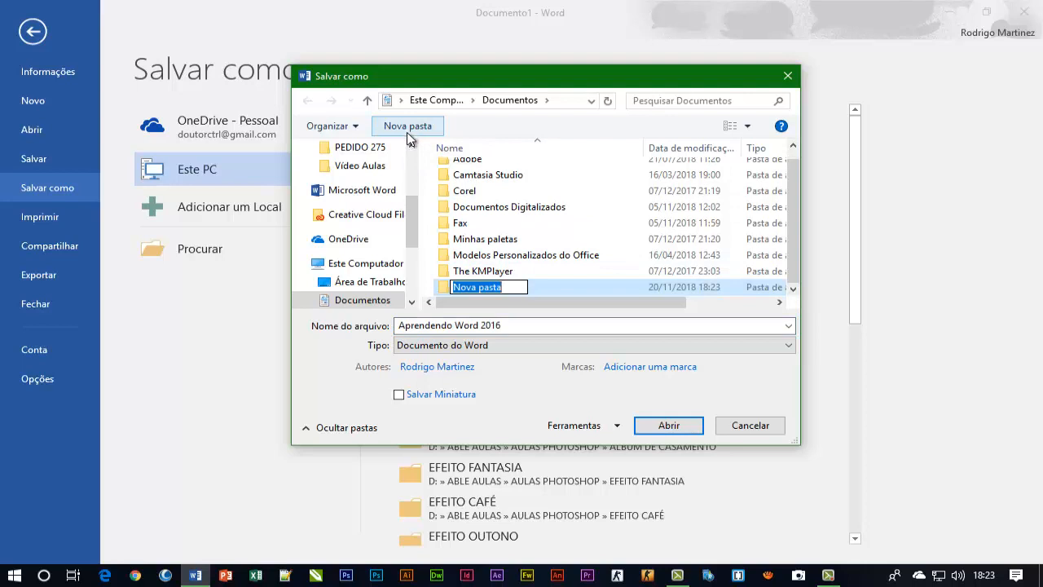
{"action": "type", "text": "A"}
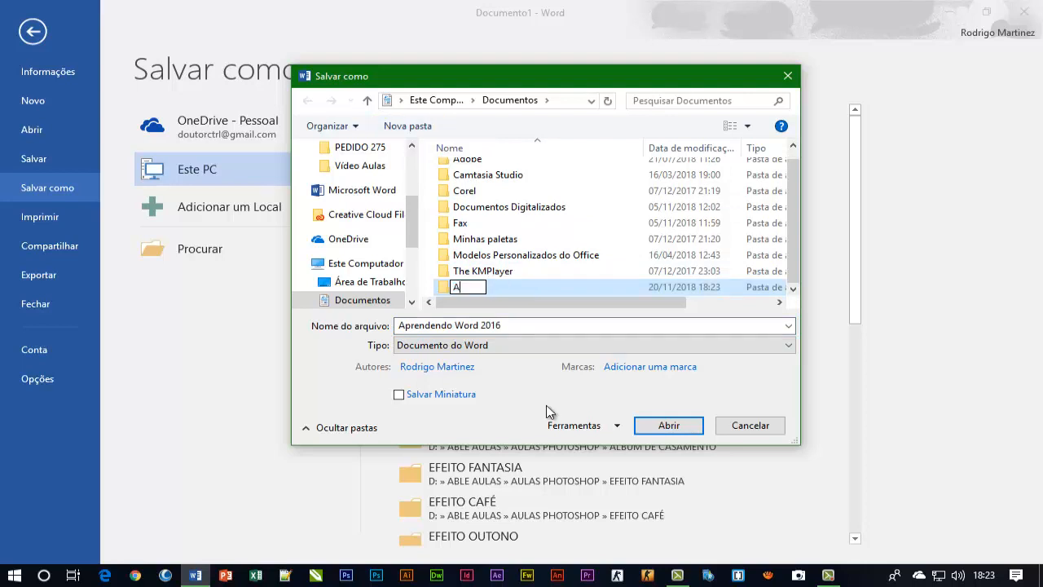
{"action": "type", "text": "ulas de Word"}
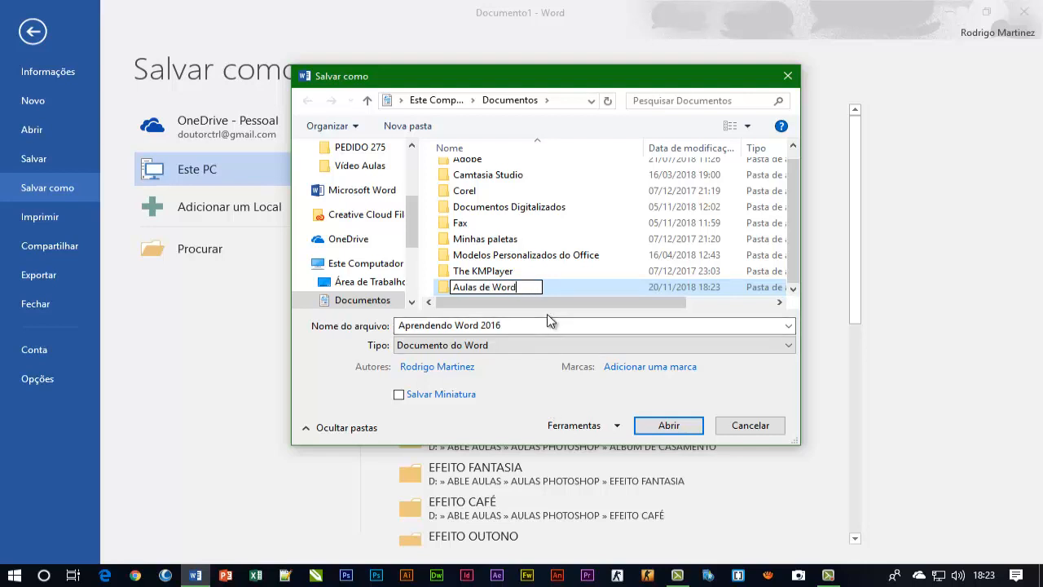
{"action": "key", "text": "Return"}
{"action": "key", "text": "Return"}
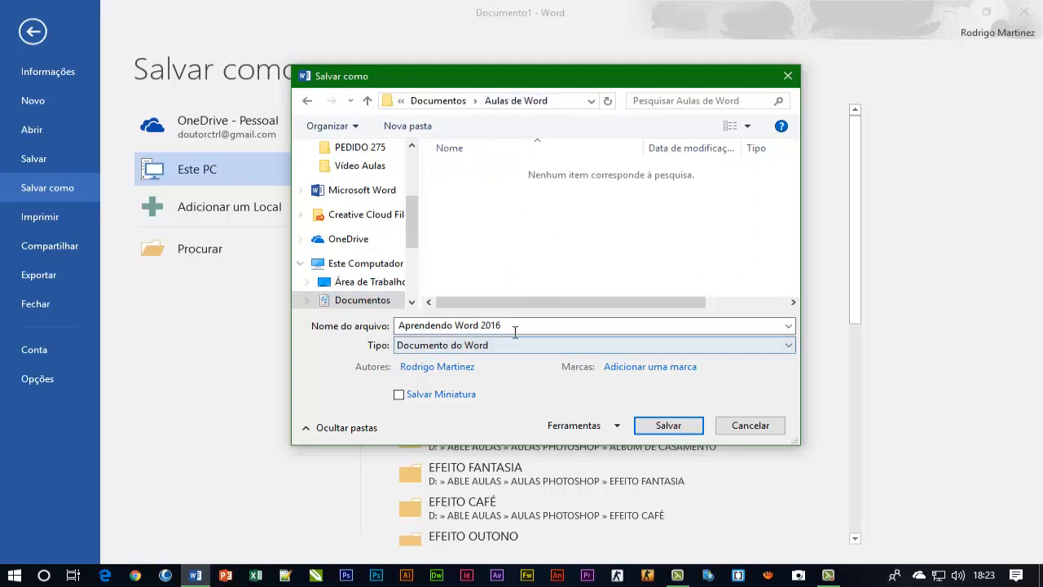
Save the document in the Aulas de Word folder as Aula 02 and close Word
{"action": "left_click", "coordinate": [517, 326]}
{"action": "type", "text": "Aula"}
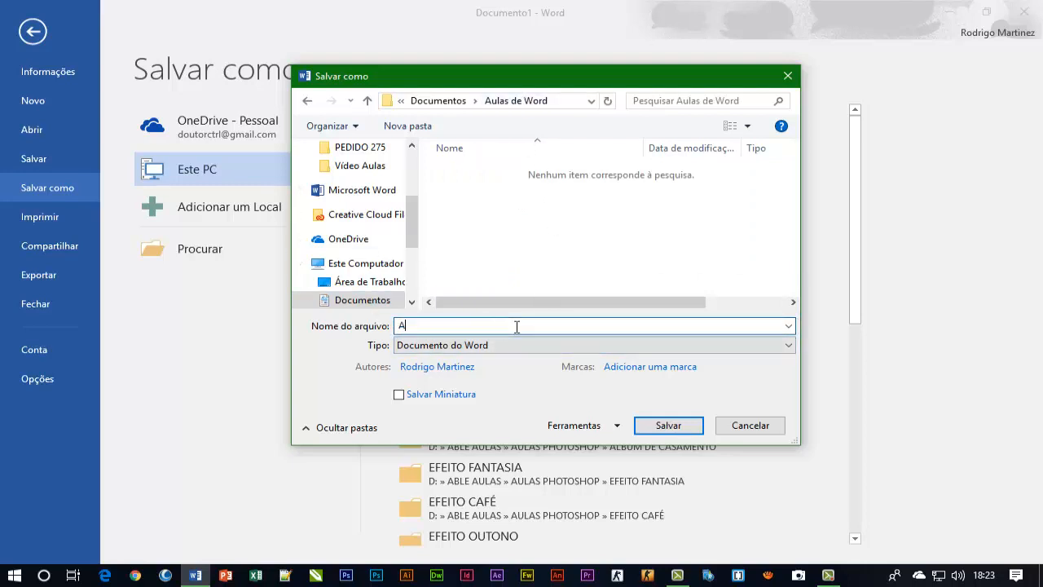
{"action": "type", "text": " 02"}
{"action": "left_click", "coordinate": [666, 426]}
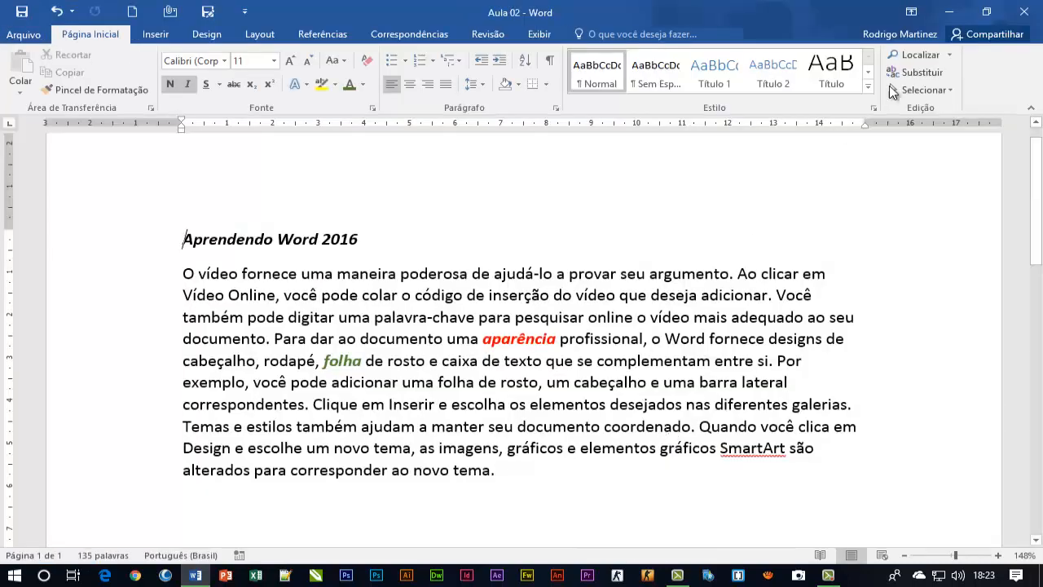
{"action": "left_click", "coordinate": [1023, 11]}
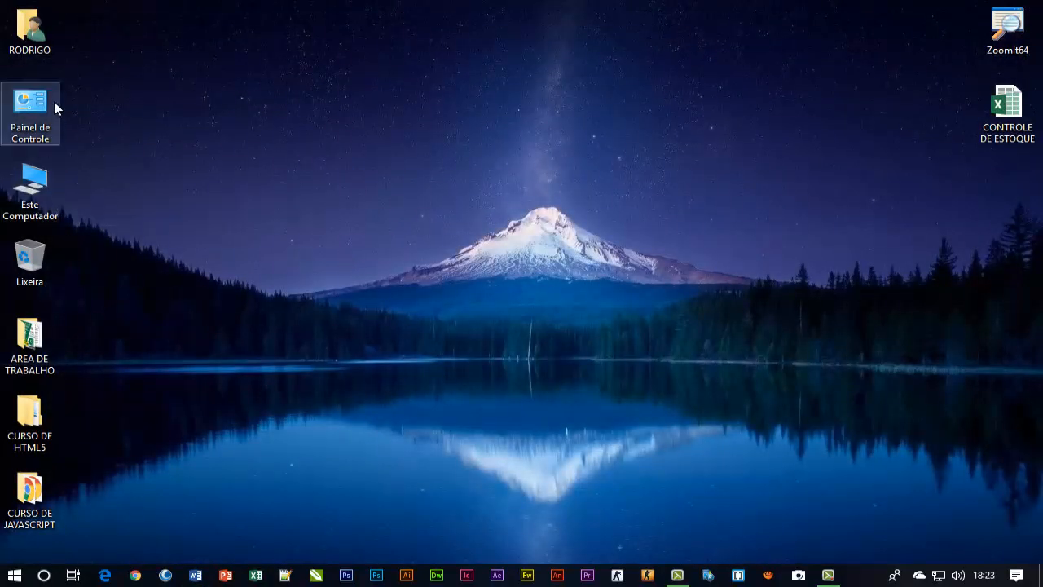
In File Explorer, locate the saved Aula 02 file in the Aulas de Word folder under Documents, and close the window
{"action": "double_click", "coordinate": [37, 27]}
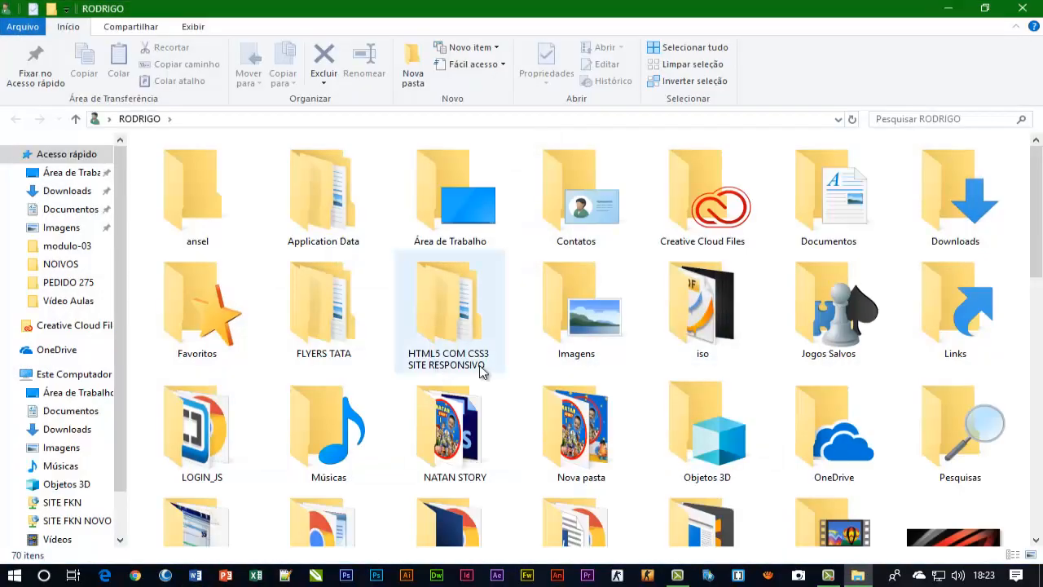
{"action": "left_click", "coordinate": [855, 201]}
{"action": "double_click", "coordinate": [856, 201]}
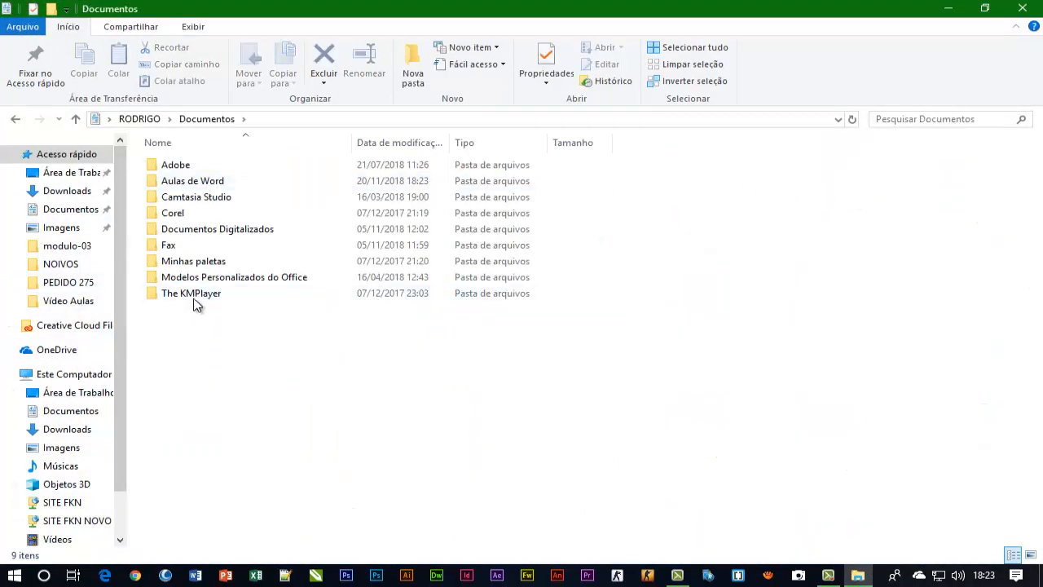
{"action": "double_click", "coordinate": [198, 186]}
{"action": "left_click", "coordinate": [181, 172]}
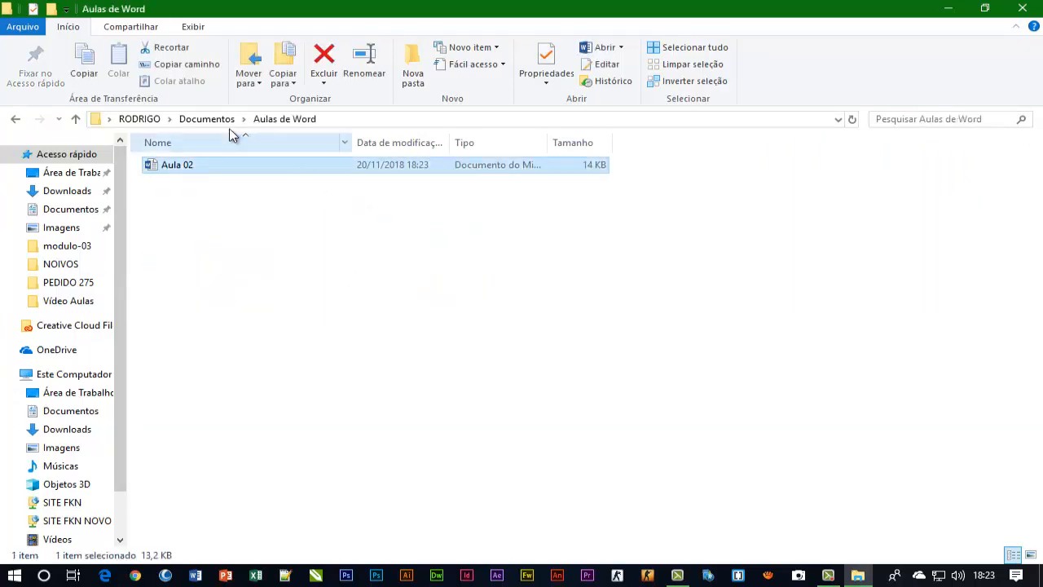
{"action": "left_click", "coordinate": [302, 285]}
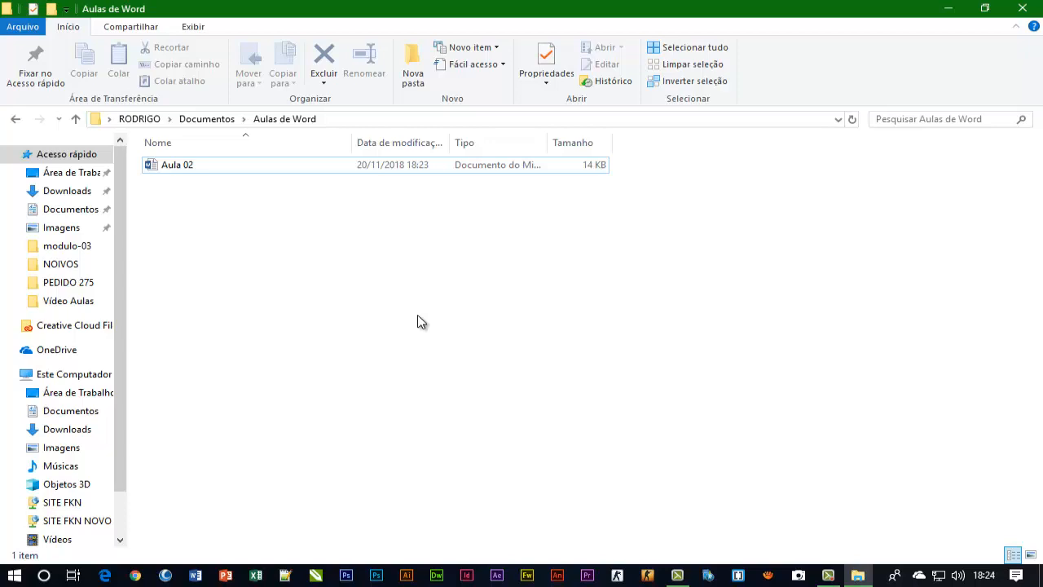
{"action": "left_click", "coordinate": [1021, 8]}
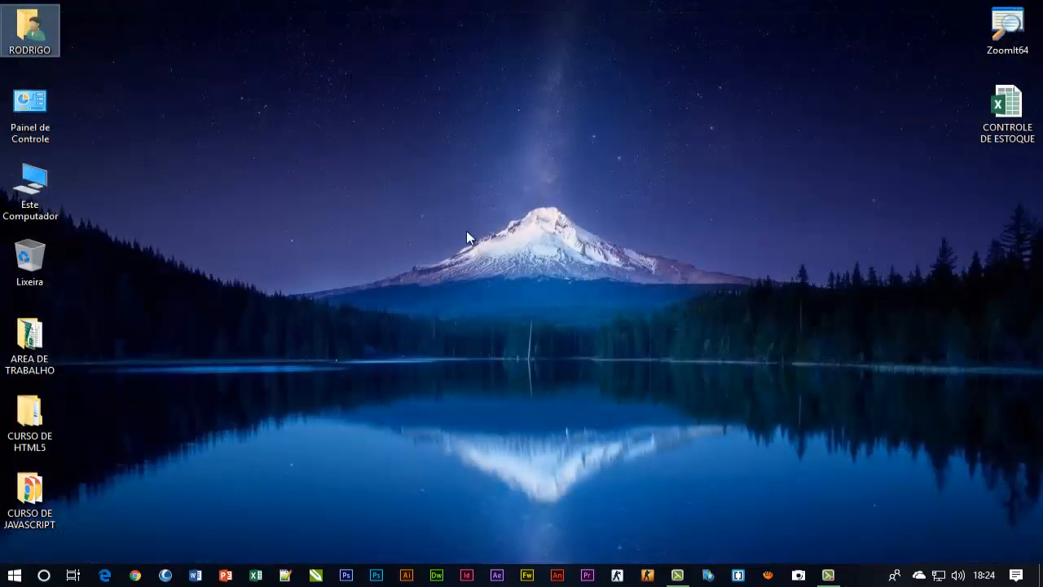